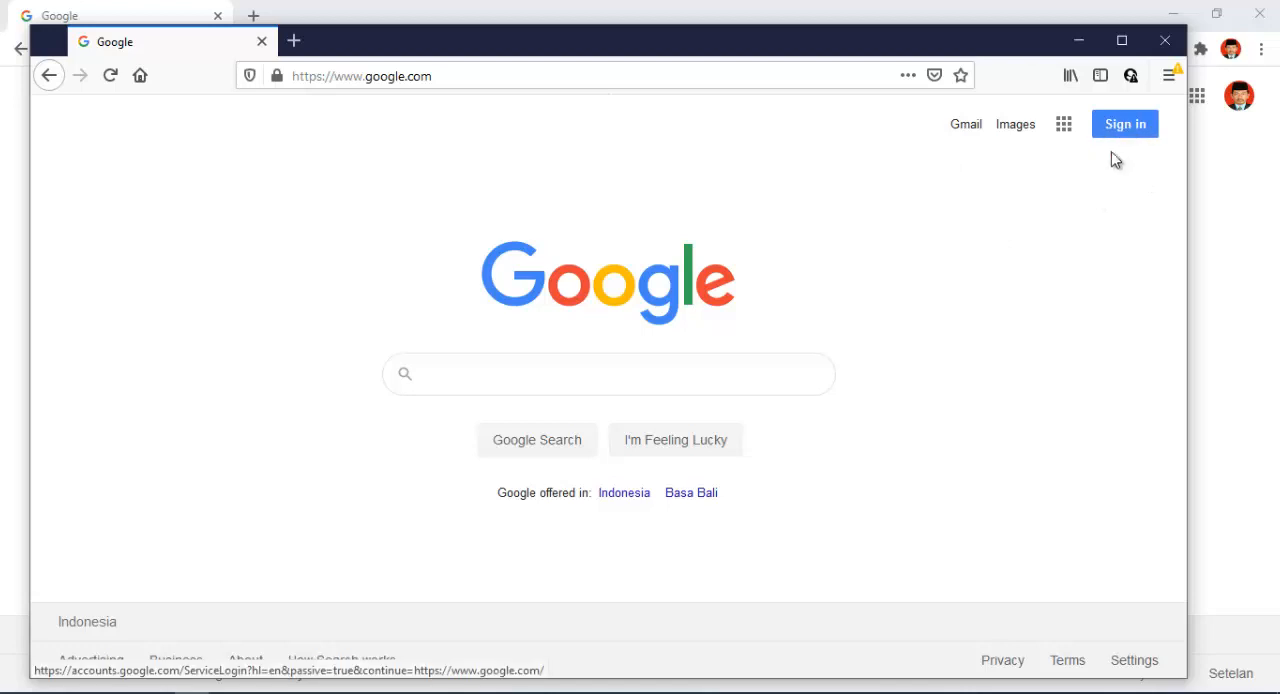
- Switch to the Chrome window with the signed-in Google account and open Google Drive
{"action": "left_click", "coordinate": [1218, 182]}
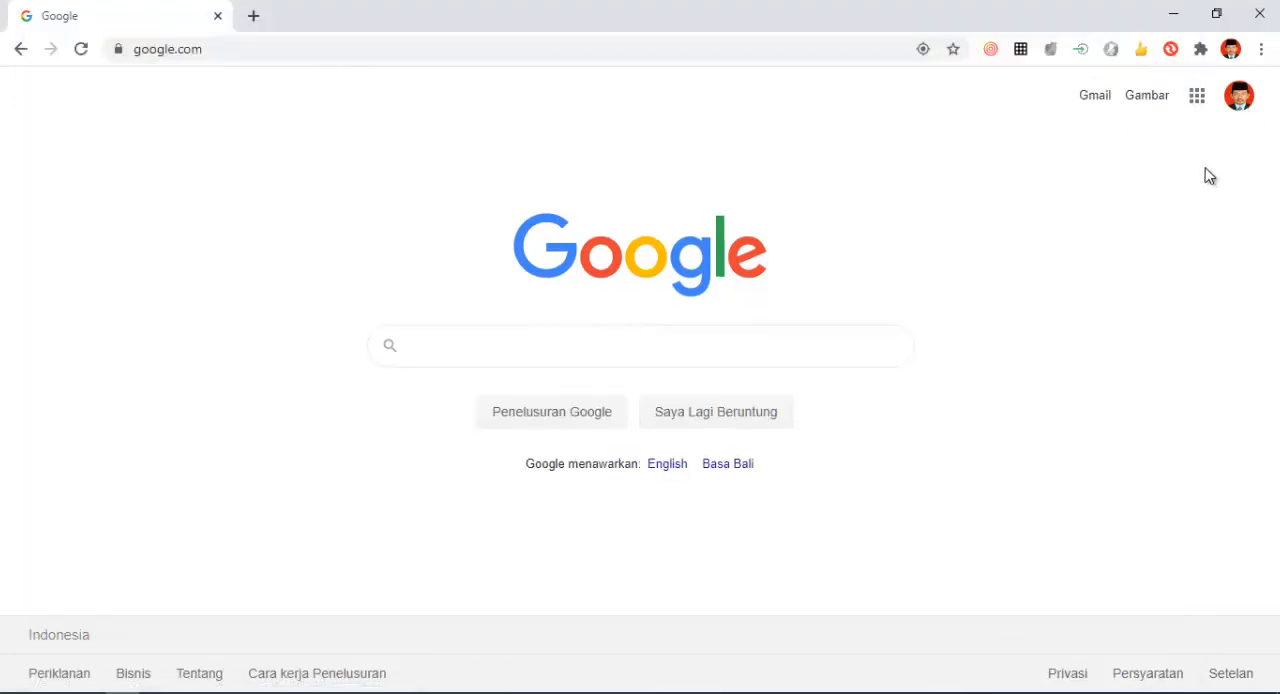
{"action": "left_click", "coordinate": [224, 692]}
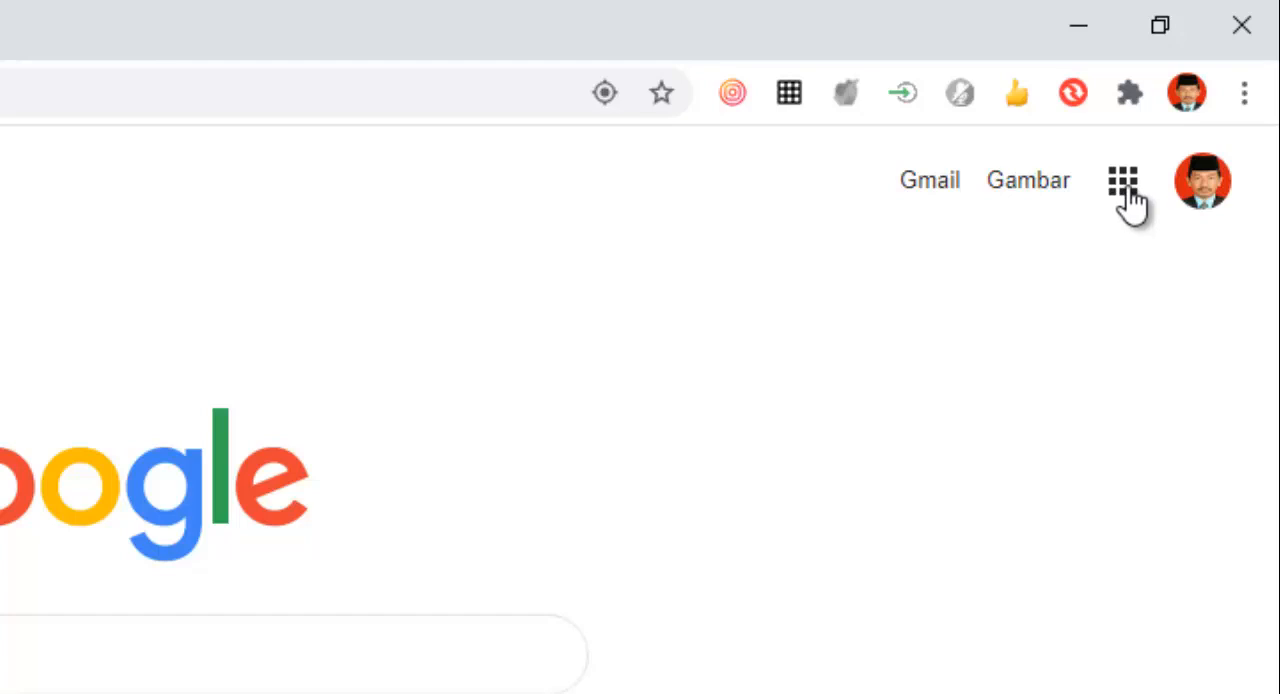
{"action": "left_click", "coordinate": [1125, 190]}
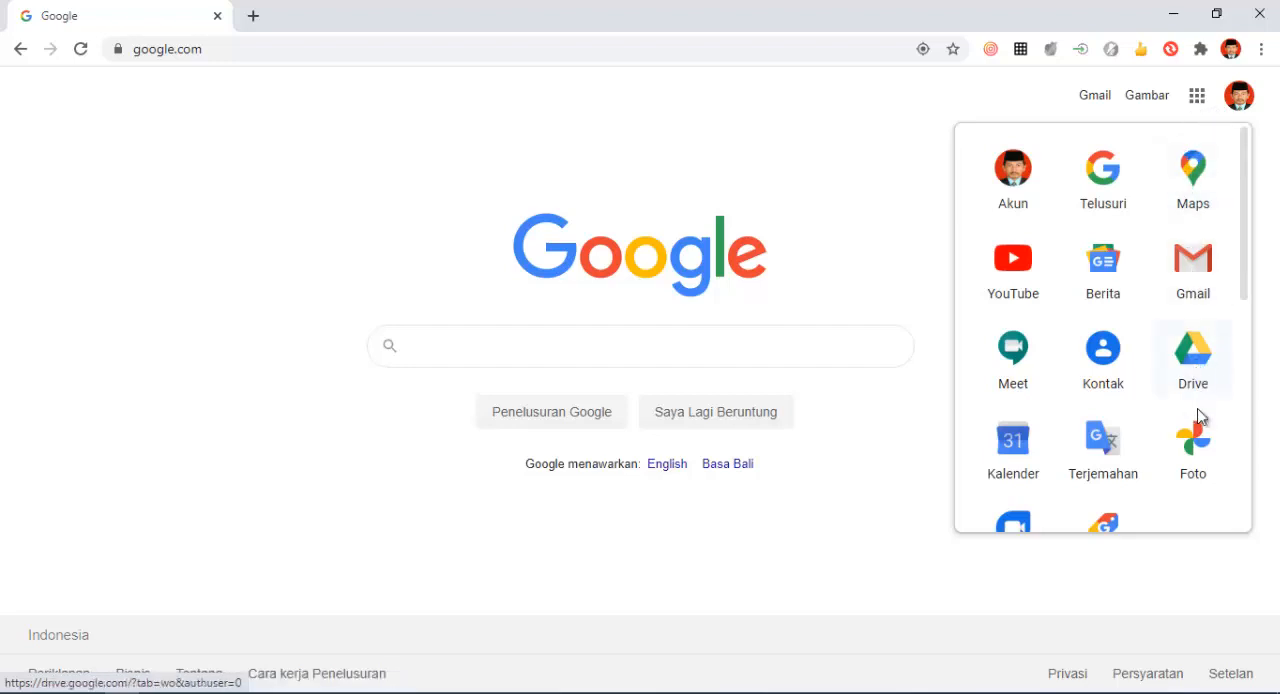
{"action": "left_click", "coordinate": [1197, 356]}
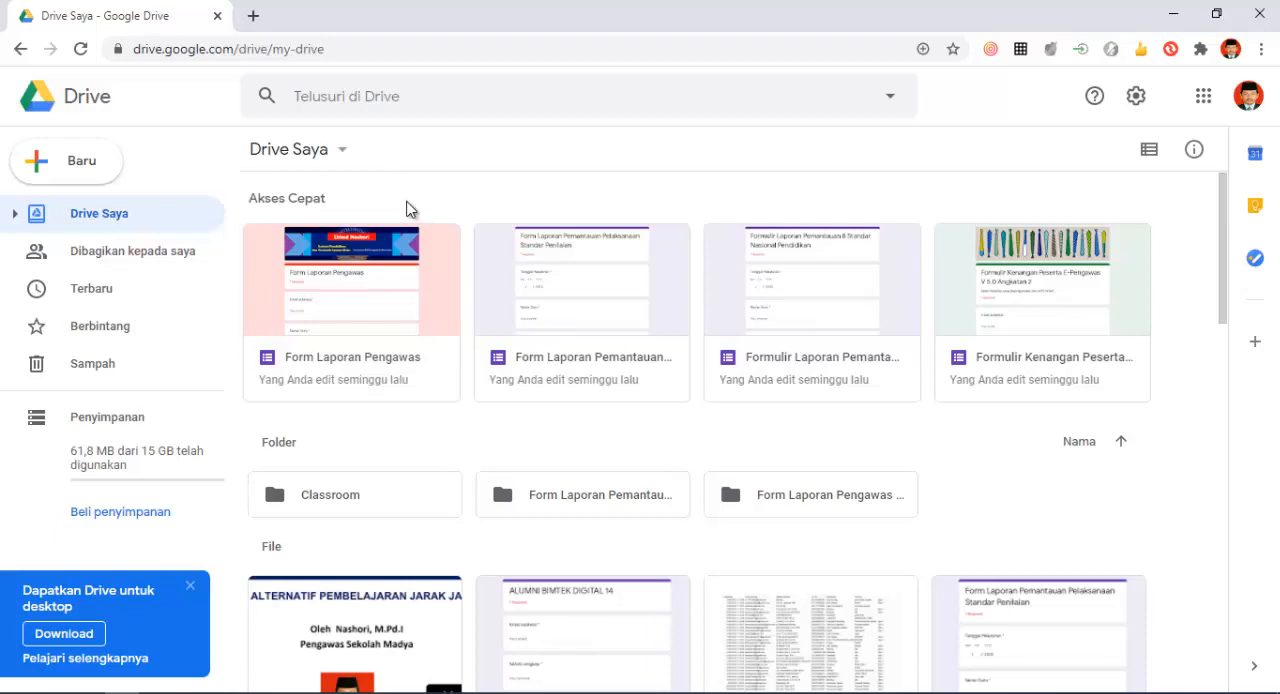
- Create a new blank Google Form (Formulir kosong) in My Drive
{"action": "left_click", "coordinate": [340, 155]}
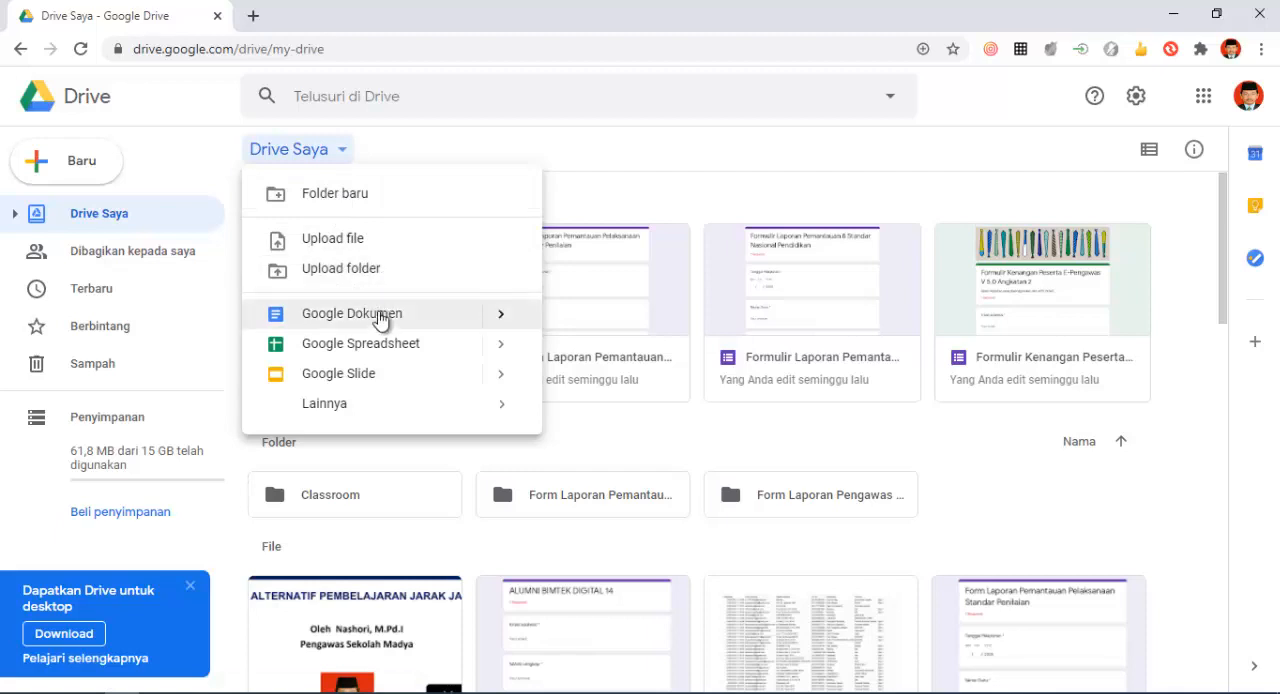
{"action": "mouse_move", "coordinate": [390, 418]}
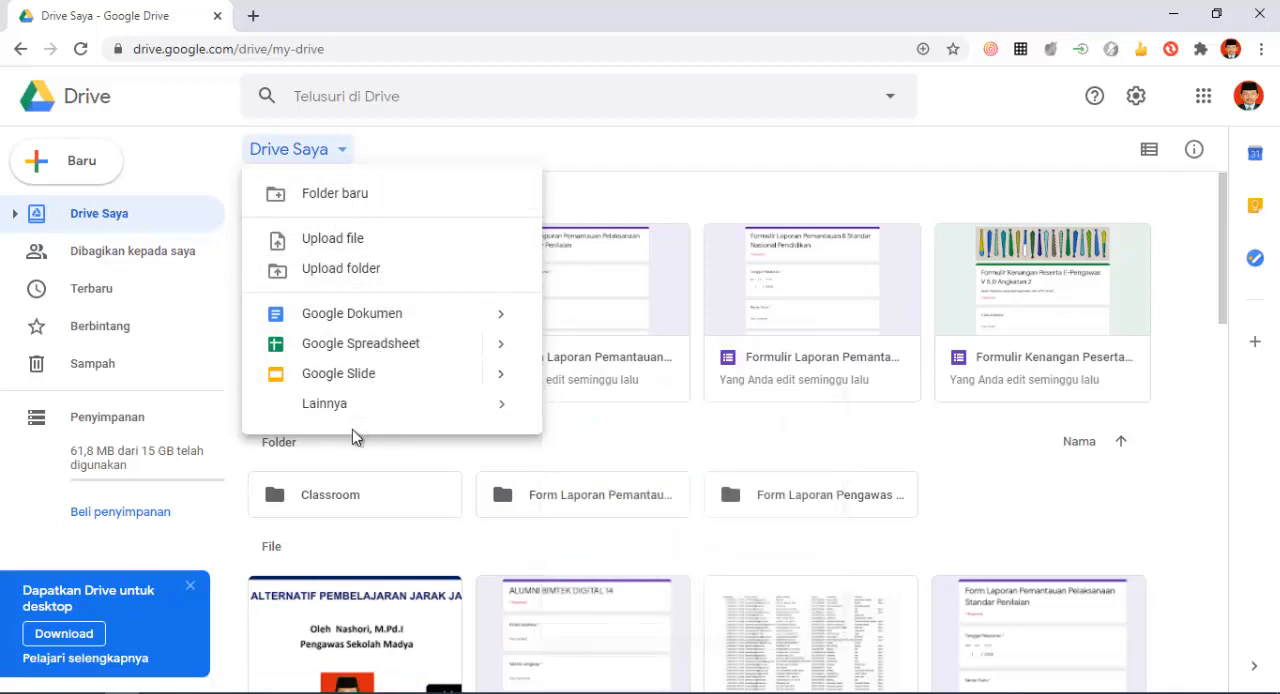
{"action": "mouse_move", "coordinate": [343, 414]}
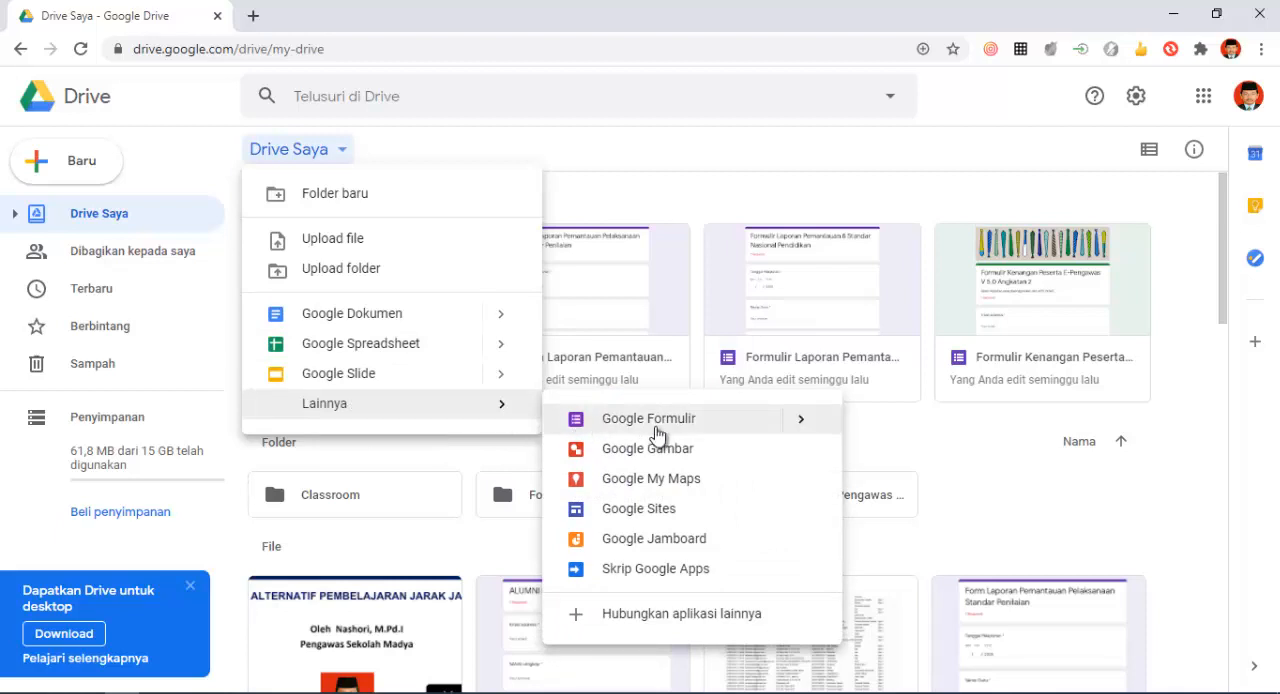
{"action": "mouse_move", "coordinate": [814, 436]}
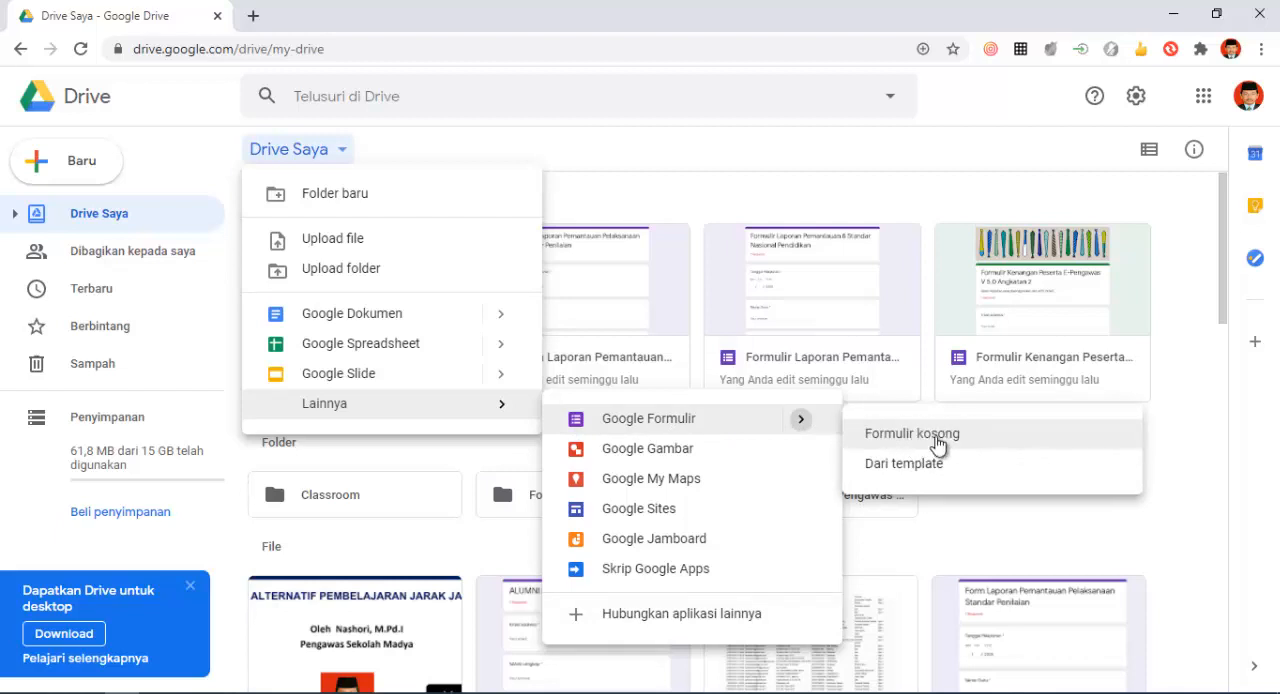
{"action": "left_click", "coordinate": [936, 440]}
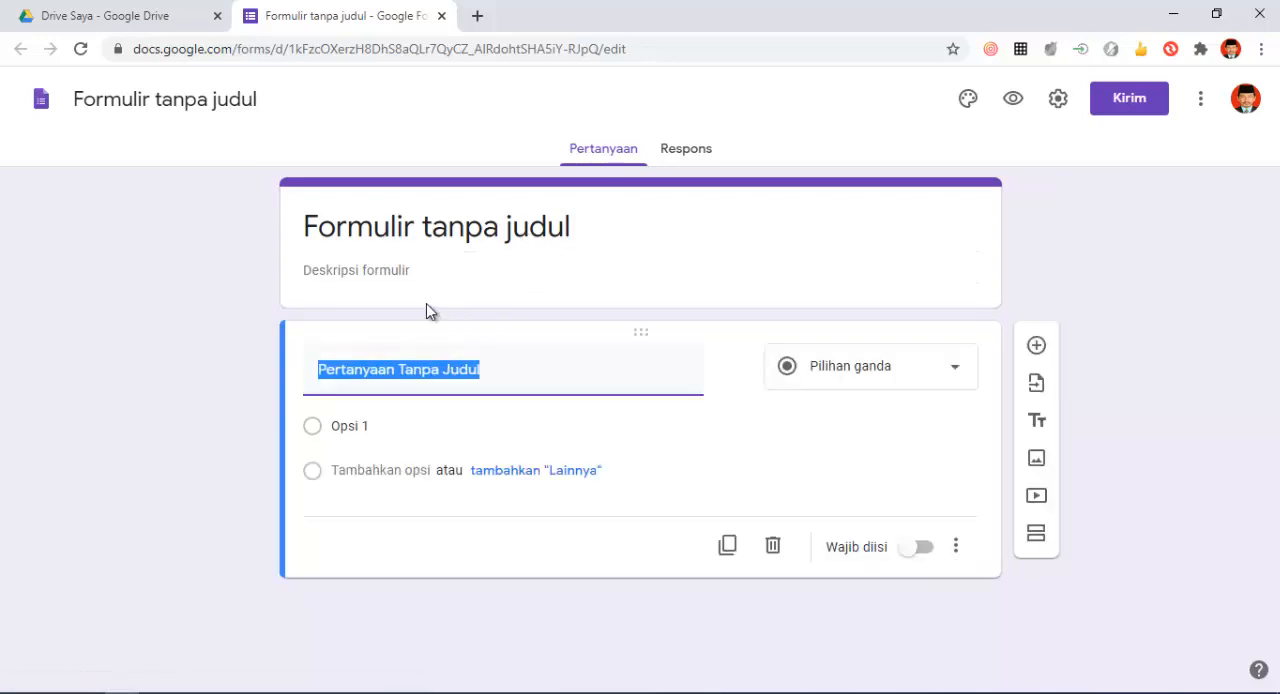
- Replace the form's default title with "Pendataan Profile Guru"
{"action": "left_click", "coordinate": [366, 225]}
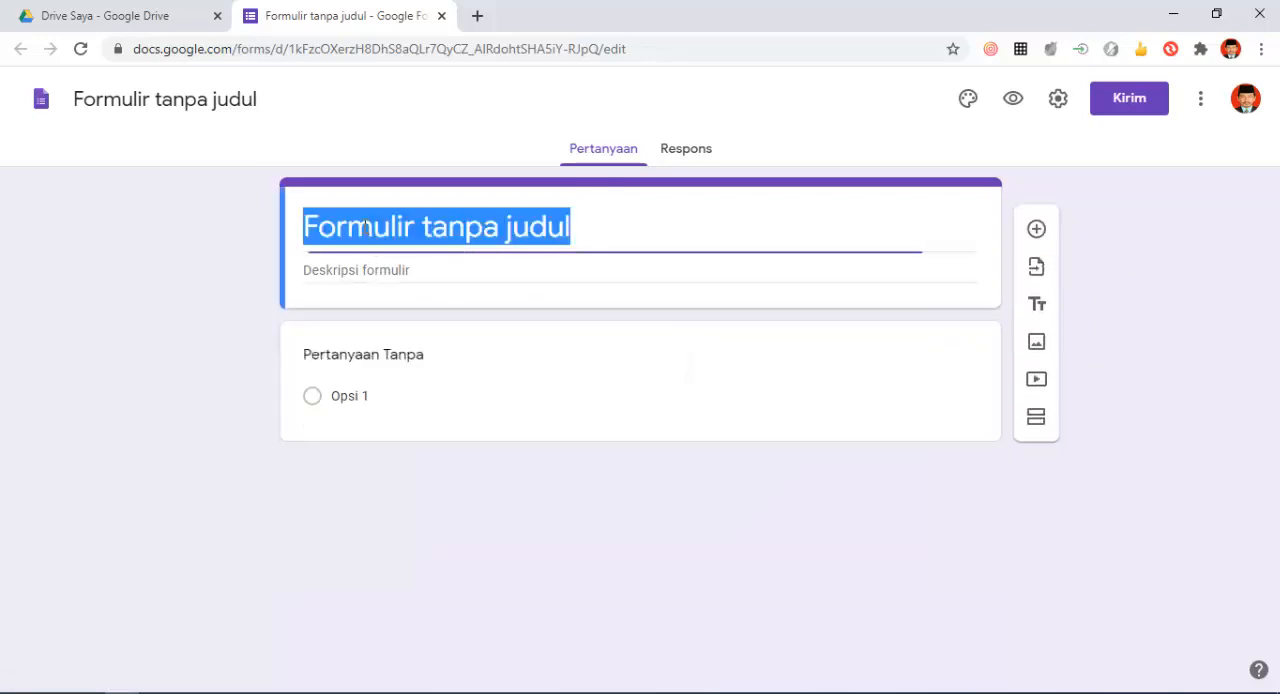
{"action": "left_click", "coordinate": [606, 231]}
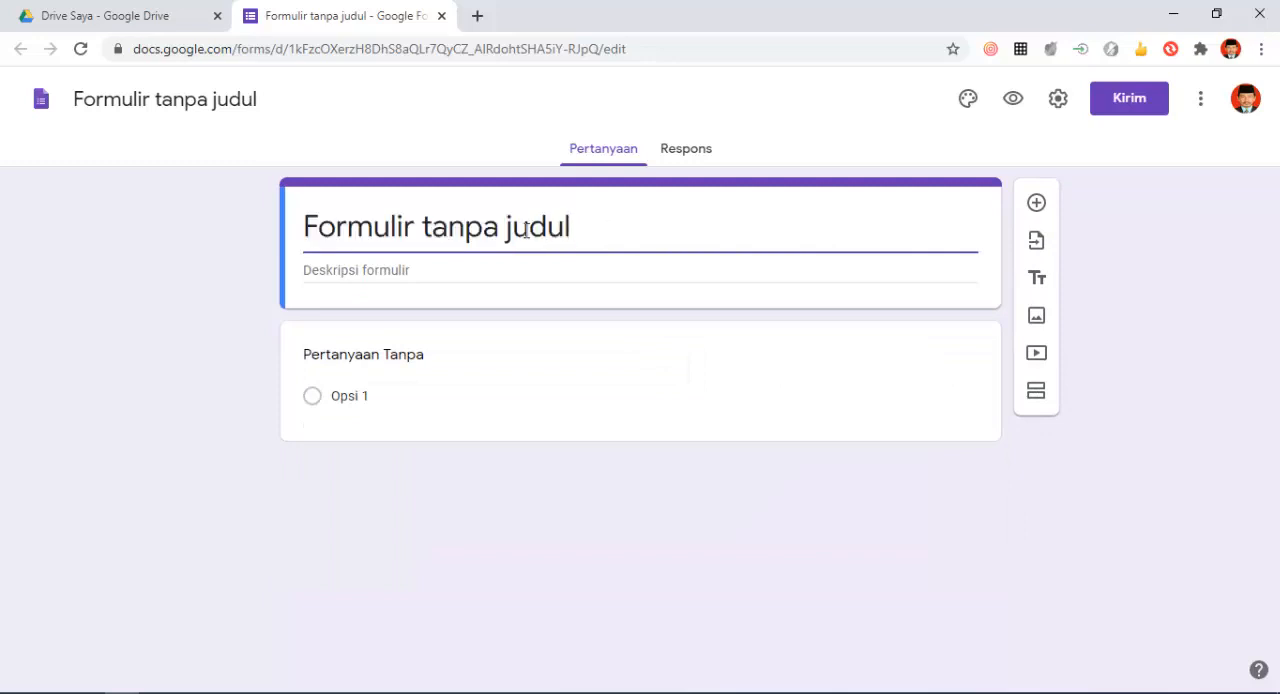
{"action": "left_click_drag", "start_coordinate": [570, 228], "coordinate": [237, 249]}
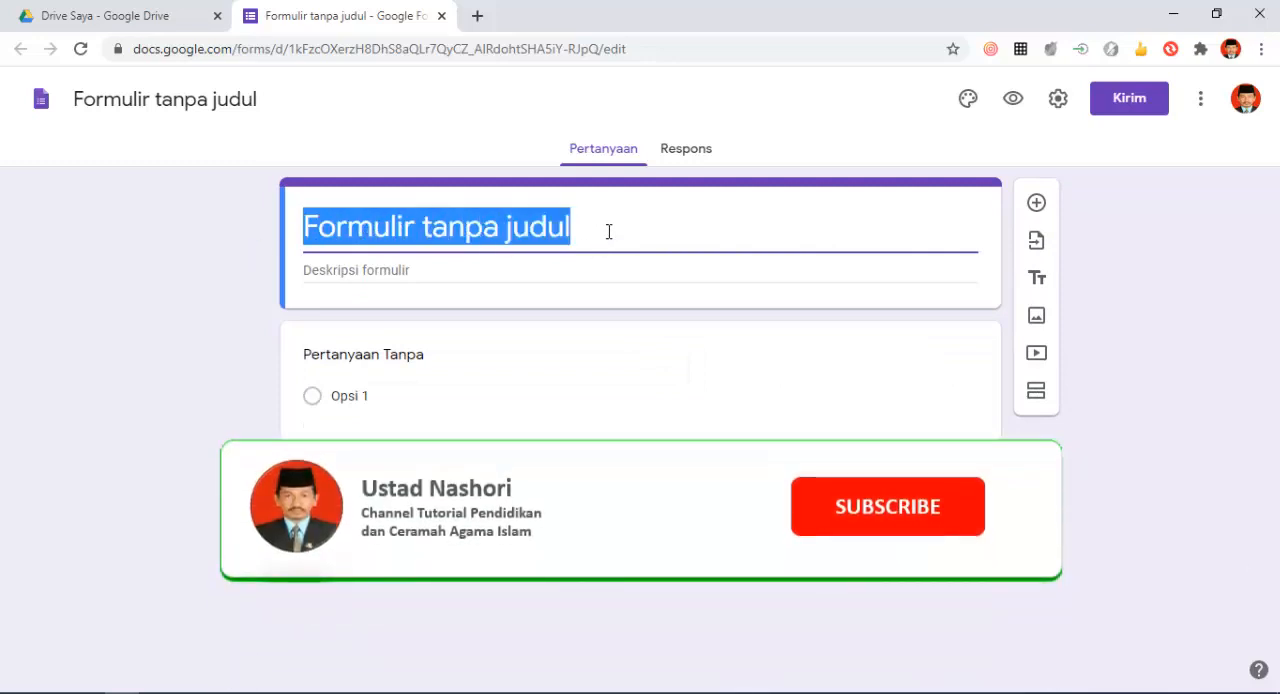
{"action": "left_click", "coordinate": [608, 231]}
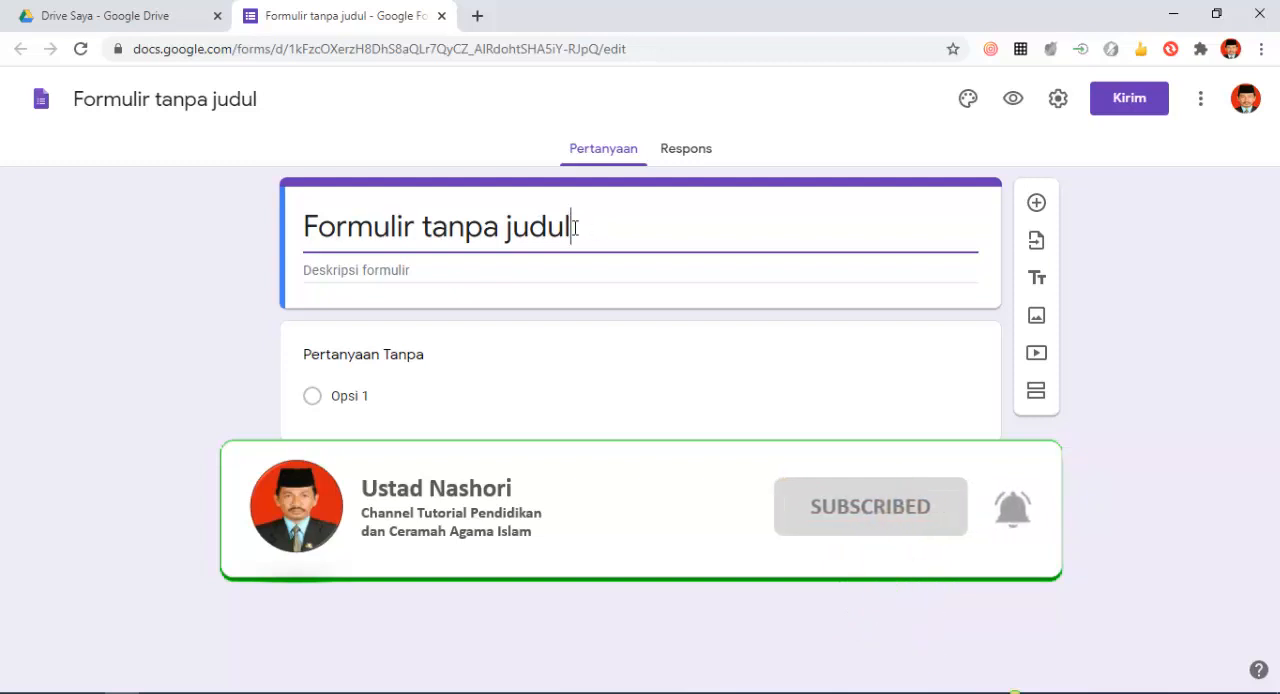
{"action": "left_click_drag", "start_coordinate": [575, 228], "coordinate": [237, 229]}
{"action": "left_click", "coordinate": [593, 229]}
{"action": "left_click_drag", "start_coordinate": [577, 232], "coordinate": [237, 231]}
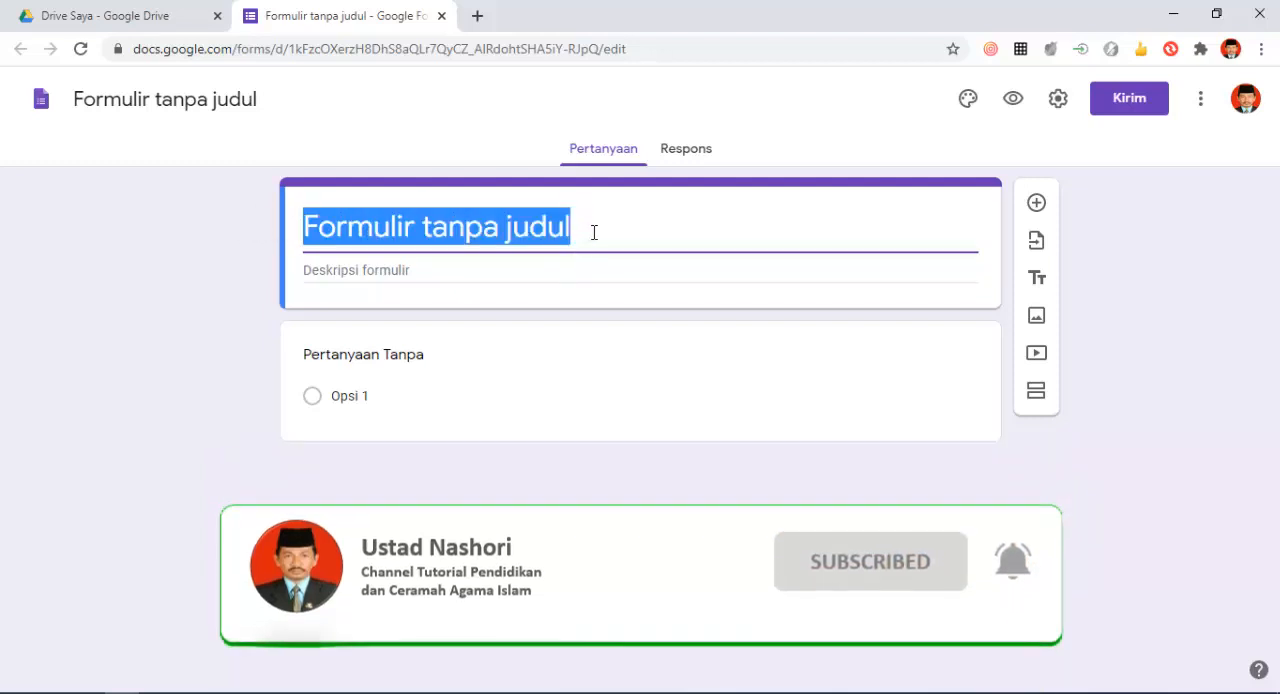
{"action": "left_click", "coordinate": [605, 231]}
{"action": "left_click_drag", "start_coordinate": [603, 231], "coordinate": [283, 238]}
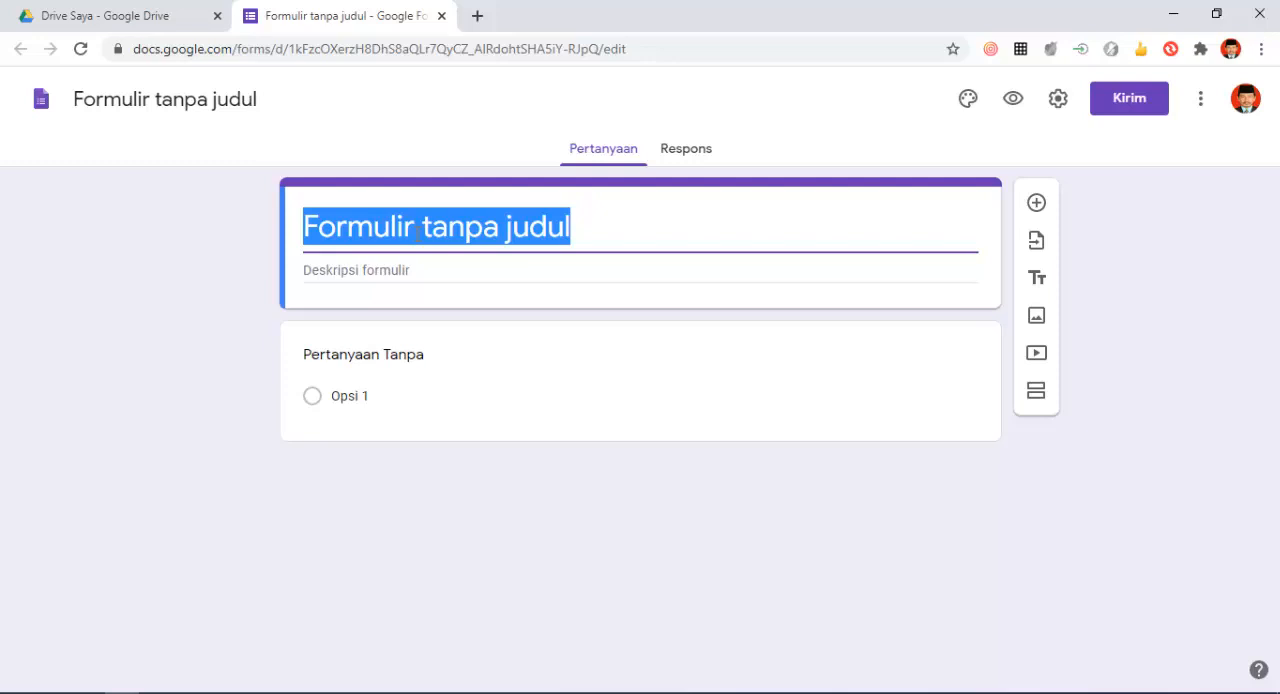
{"action": "type", "text": "Pe"}
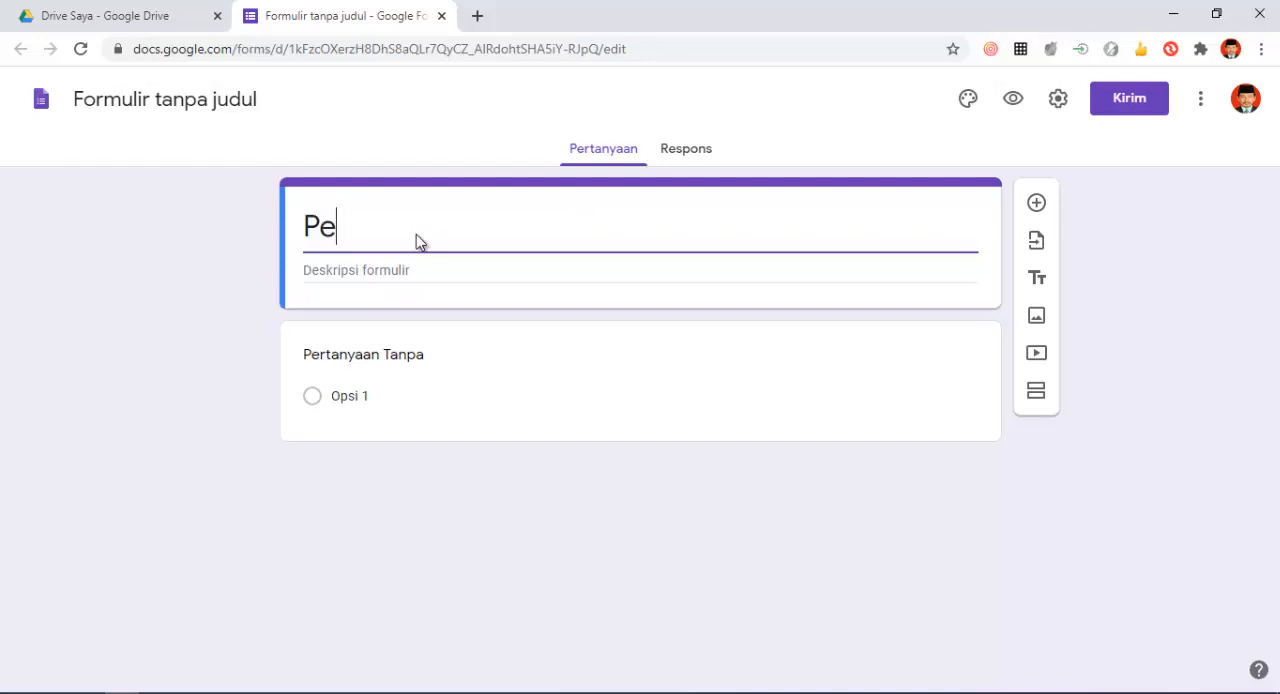
{"action": "type", "text": "ndata"}
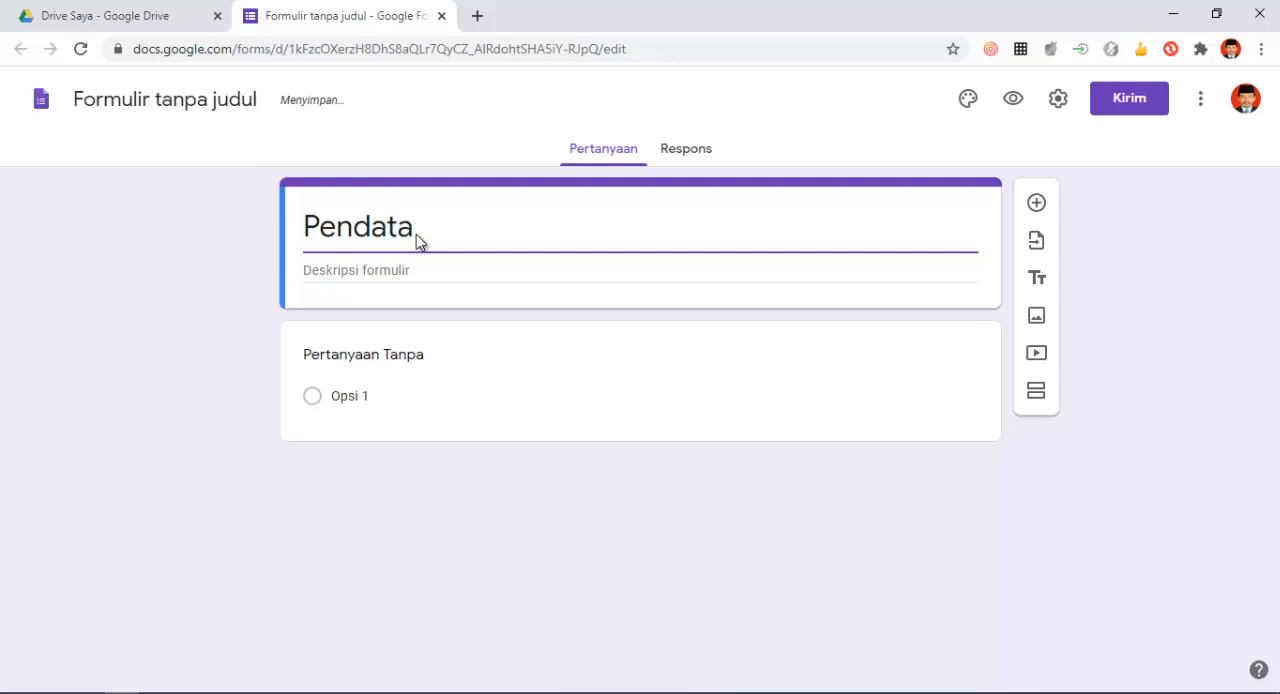
{"action": "type", "text": "an"}
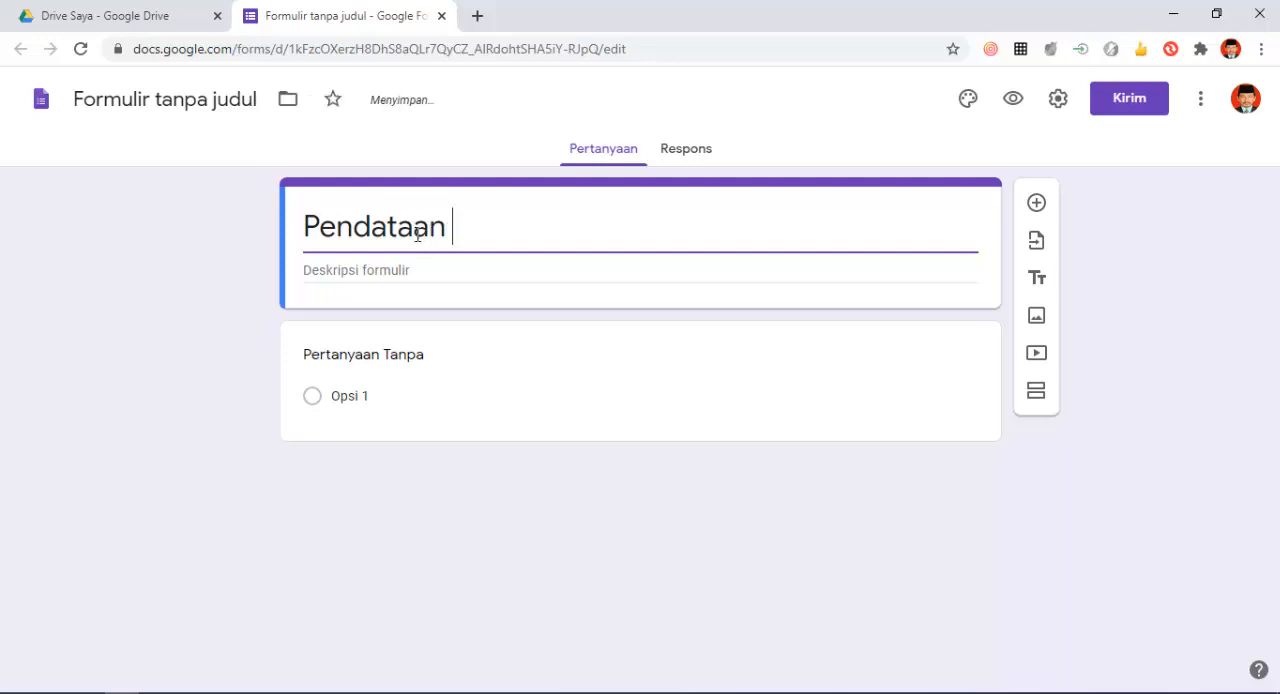
{"action": "type", "text": " Profile"}
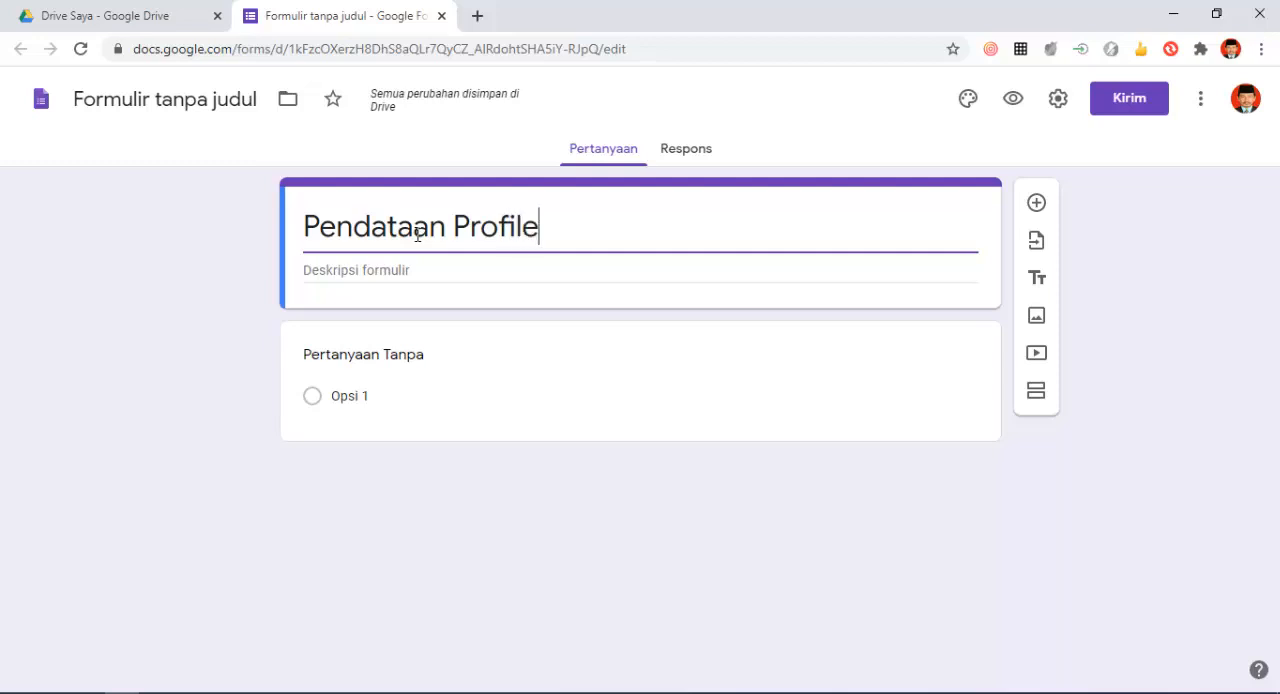
{"action": "type", "text": " Guru"}
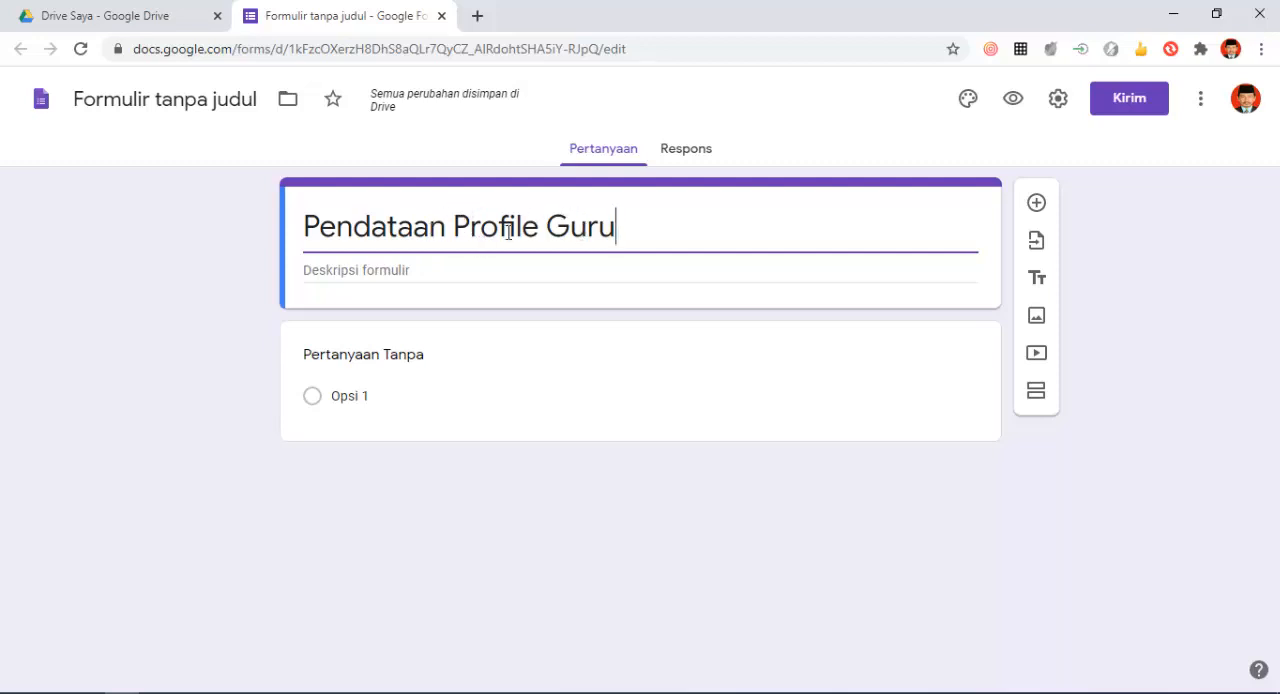
- Enter the form description "Isi form ini dengan data yang sebenarnya"
{"action": "left_click", "coordinate": [360, 272]}
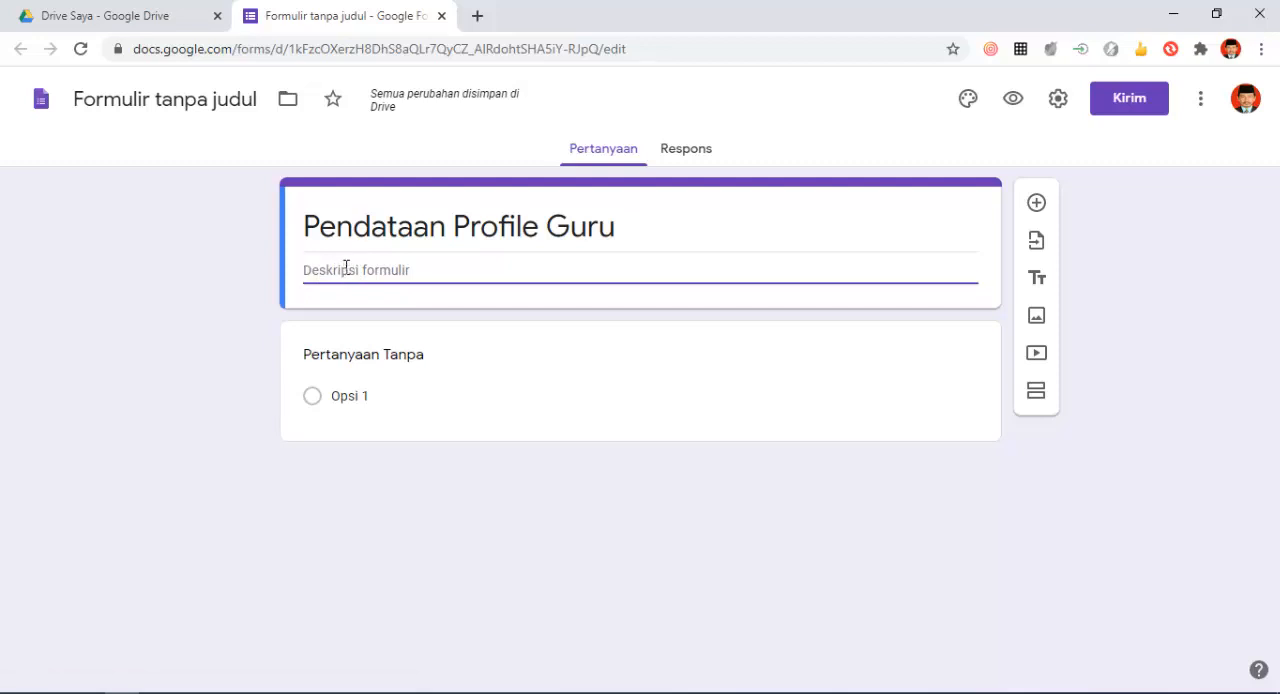
{"action": "type", "text": "Isi form"}
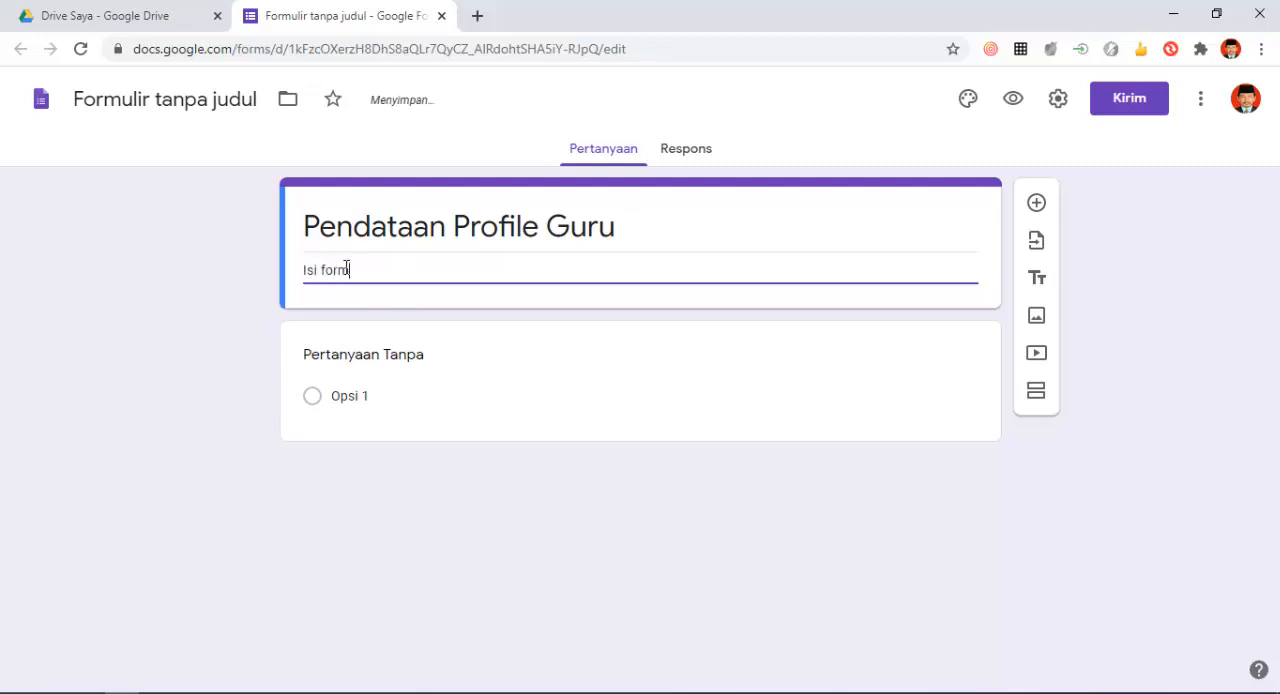
{"action": "type", "text": " ini dengan data yang sebenar"}
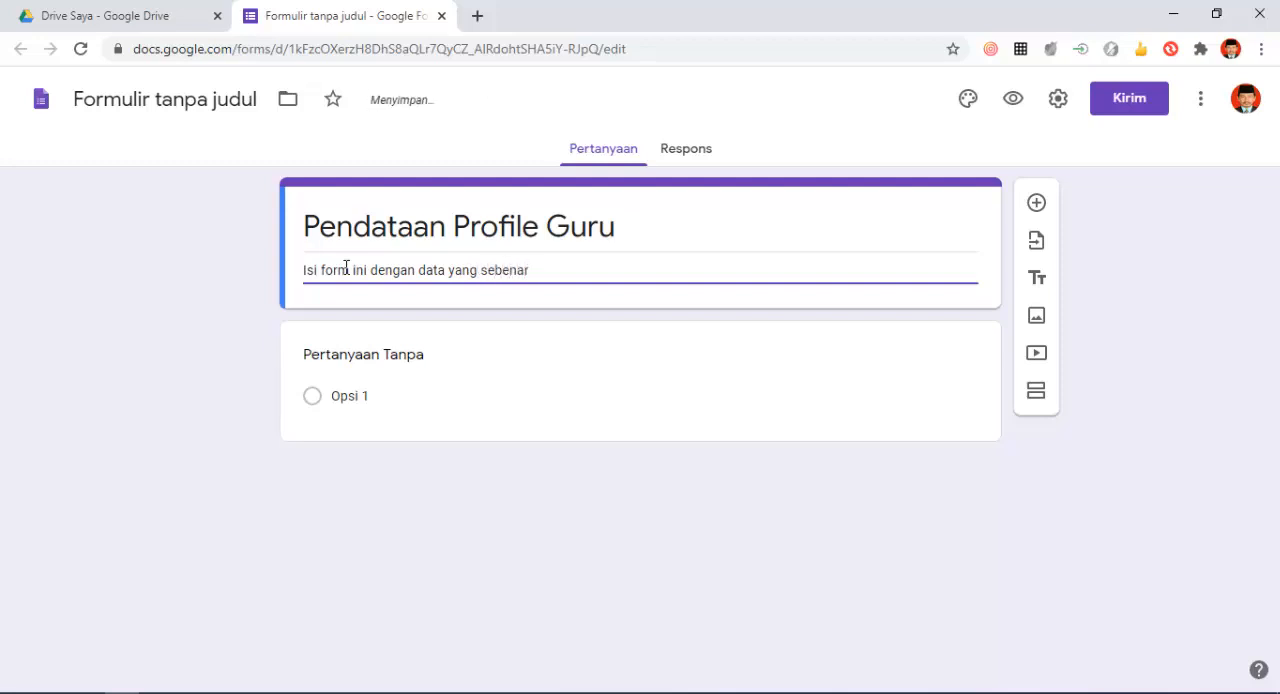
{"action": "type", "text": "nya"}
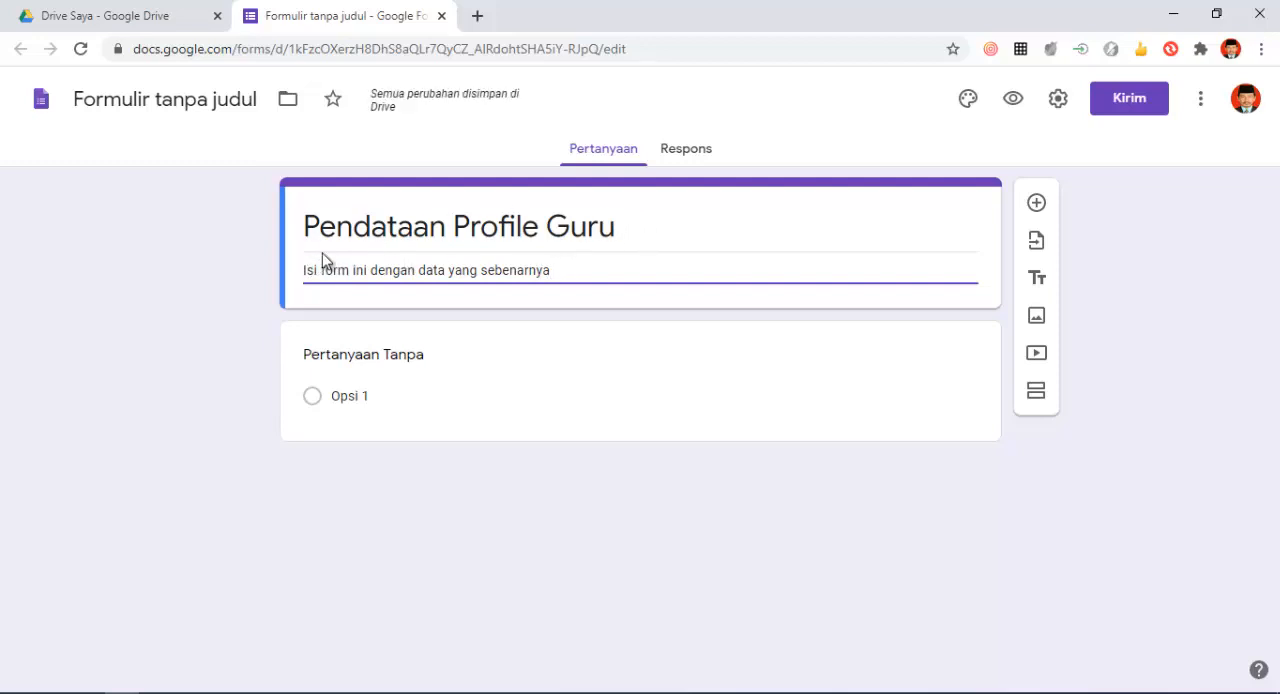
- Replace the first question's placeholder text with "Tanggal Penginputan Data"
{"action": "left_click", "coordinate": [376, 362]}
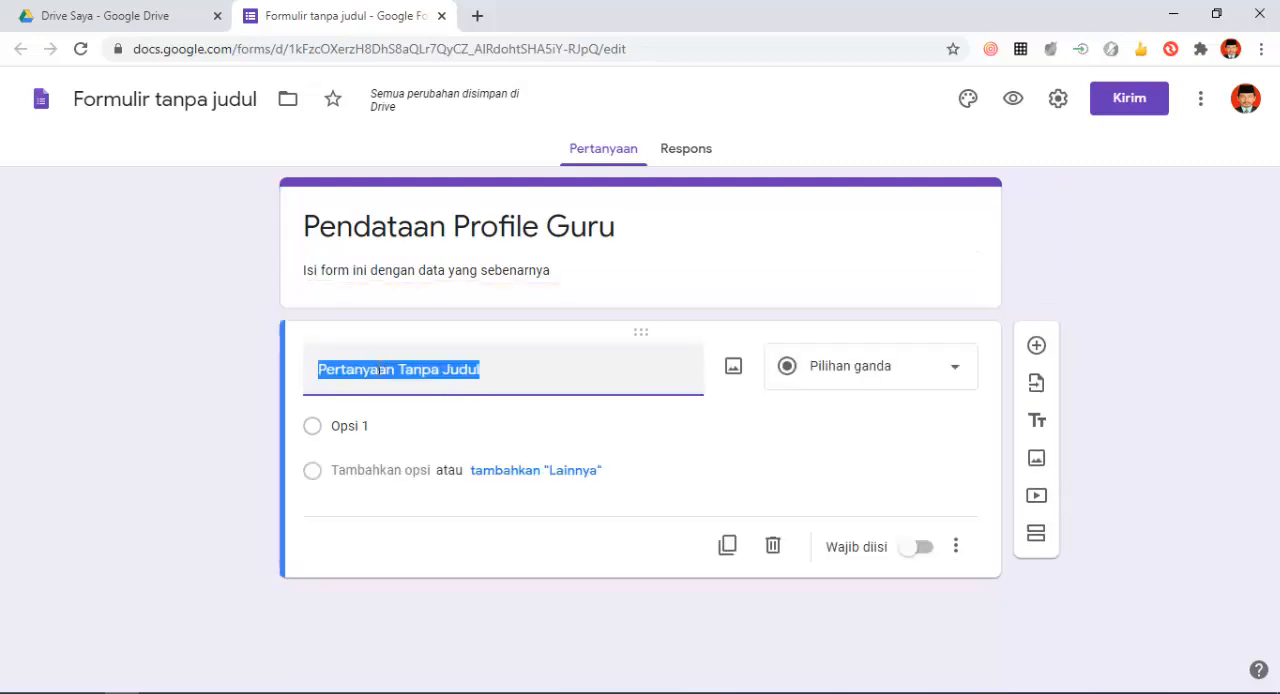
{"action": "left_click", "coordinate": [477, 376]}
{"action": "left_click_drag", "start_coordinate": [316, 369], "coordinate": [534, 373]}
{"action": "left_click", "coordinate": [500, 374]}
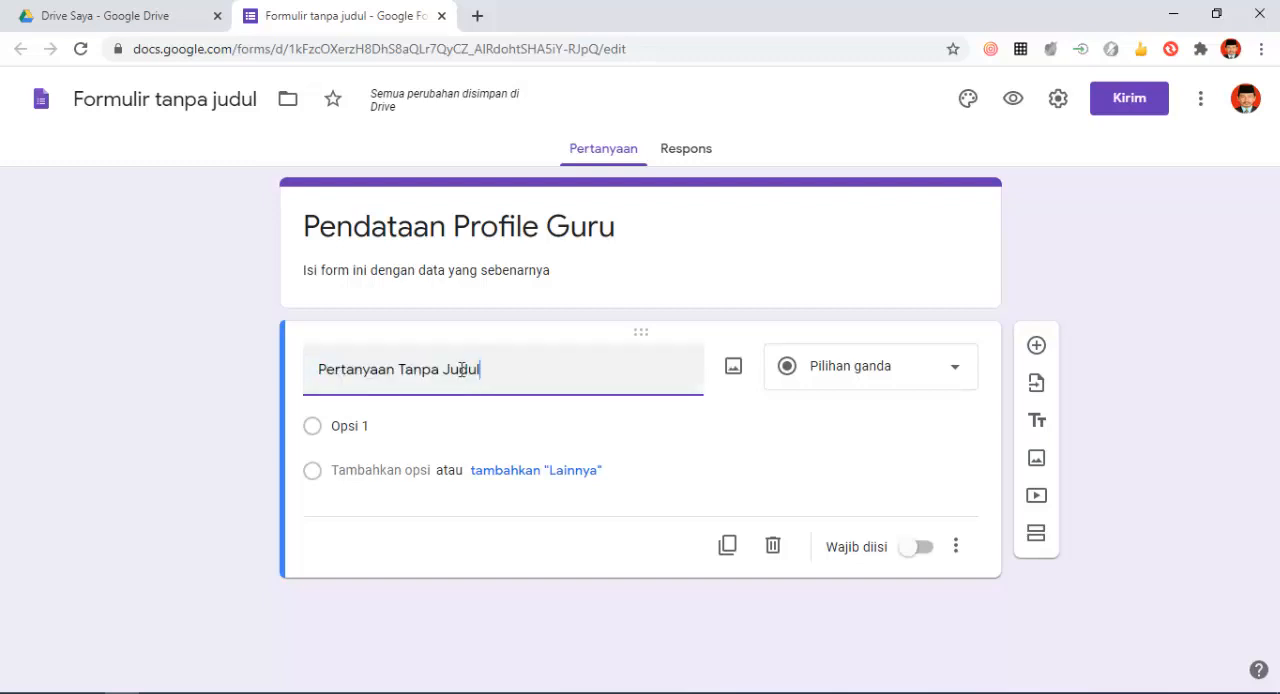
{"action": "left_click_drag", "start_coordinate": [482, 369], "coordinate": [277, 366]}
{"action": "left_click", "coordinate": [508, 377]}
{"action": "left_click_drag", "start_coordinate": [527, 372], "coordinate": [268, 374]}
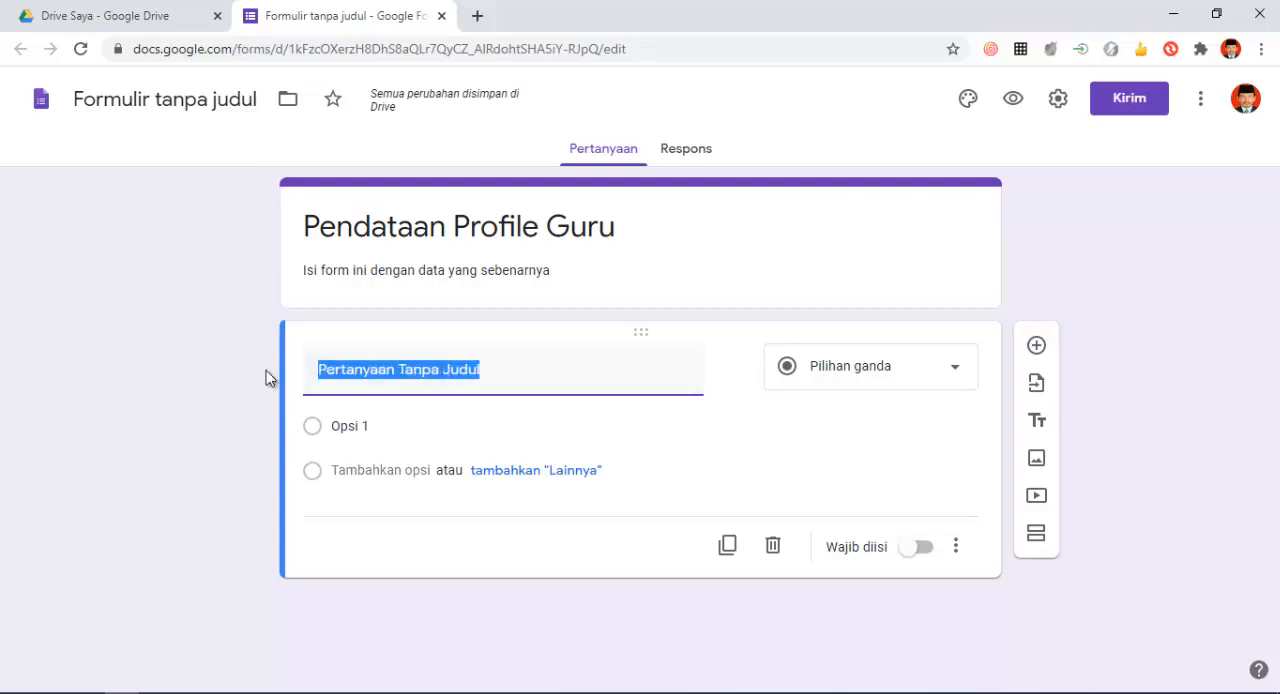
{"action": "left_click", "coordinate": [500, 380]}
{"action": "left_click_drag", "start_coordinate": [526, 376], "coordinate": [291, 363]}
{"action": "type", "text": "Tang"}
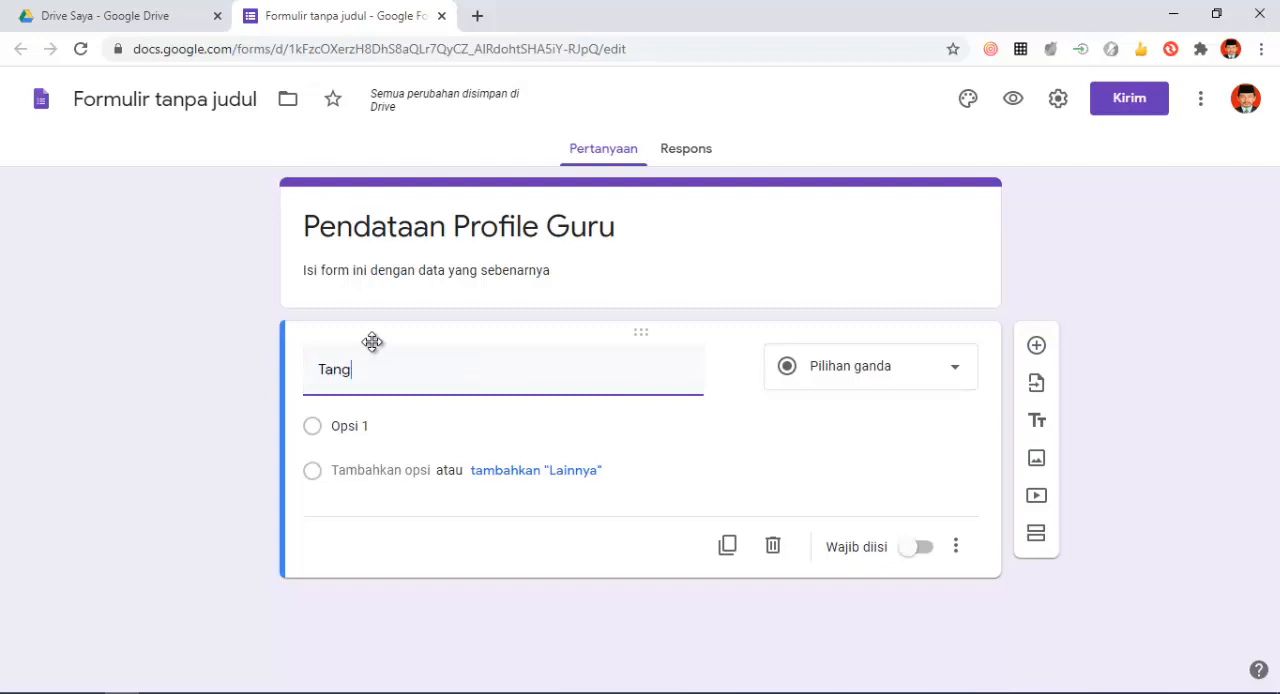
{"action": "type", "text": "gal Pengi"}
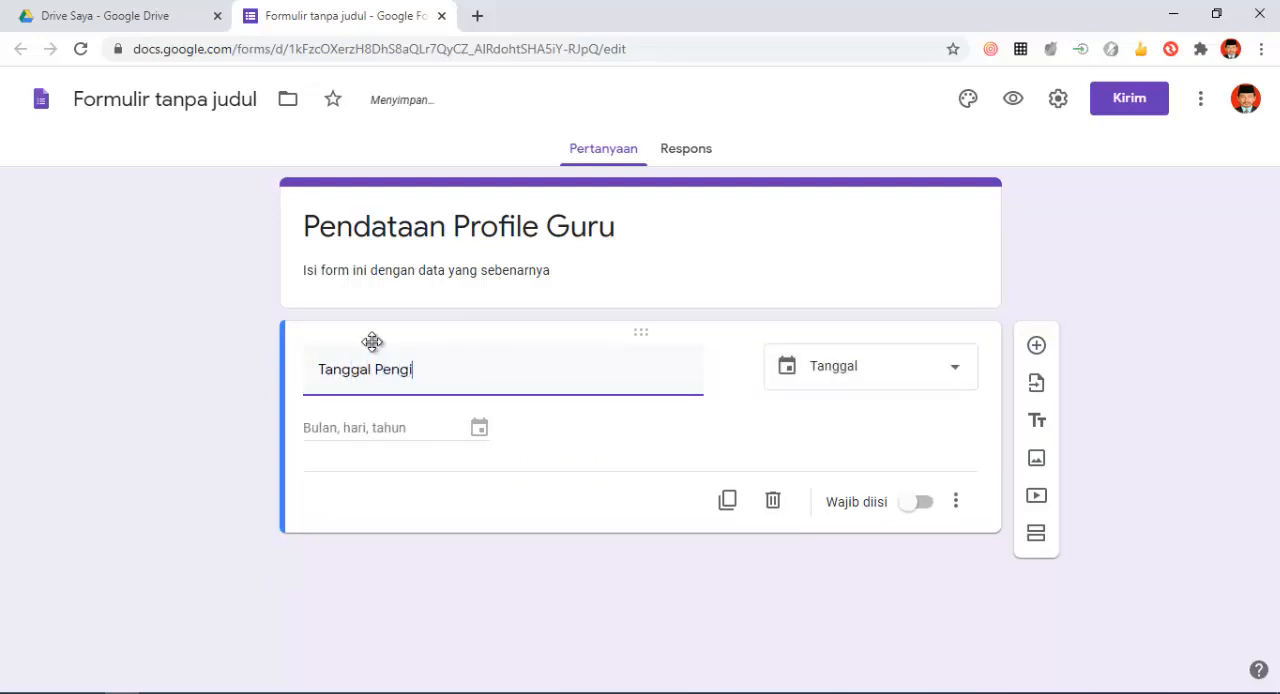
{"action": "type", "text": "nputan Data"}
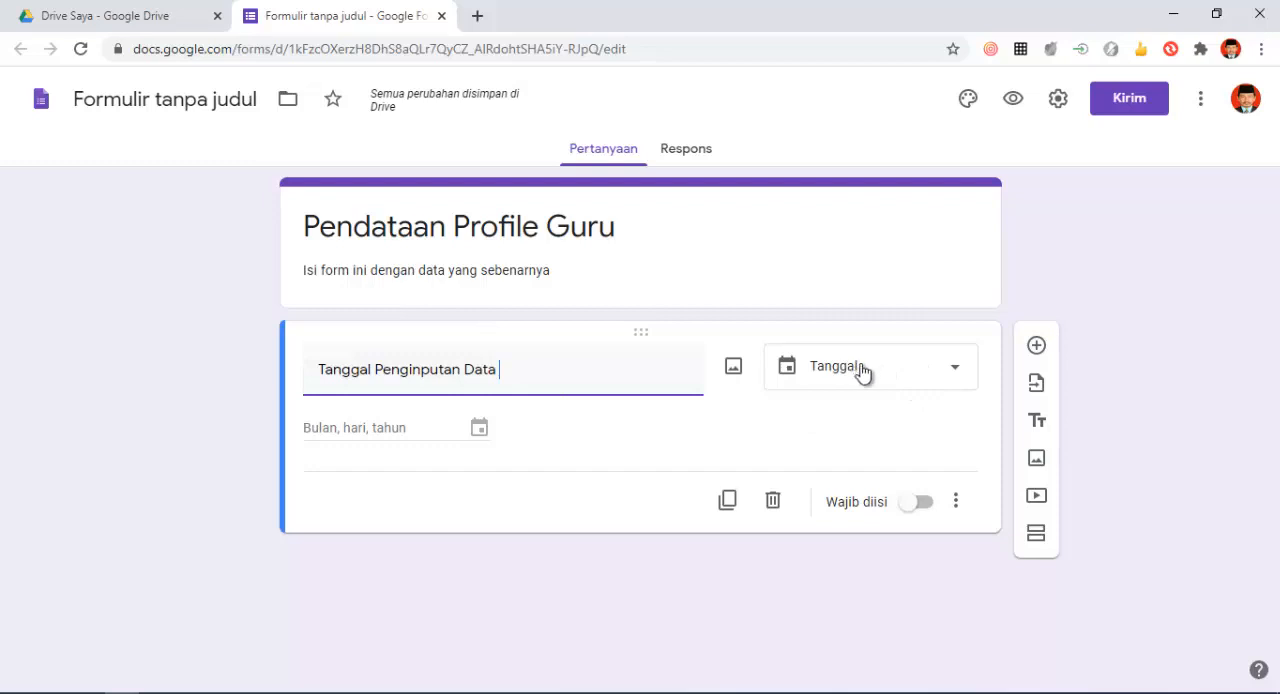
{"action": "left_click", "coordinate": [957, 375]}
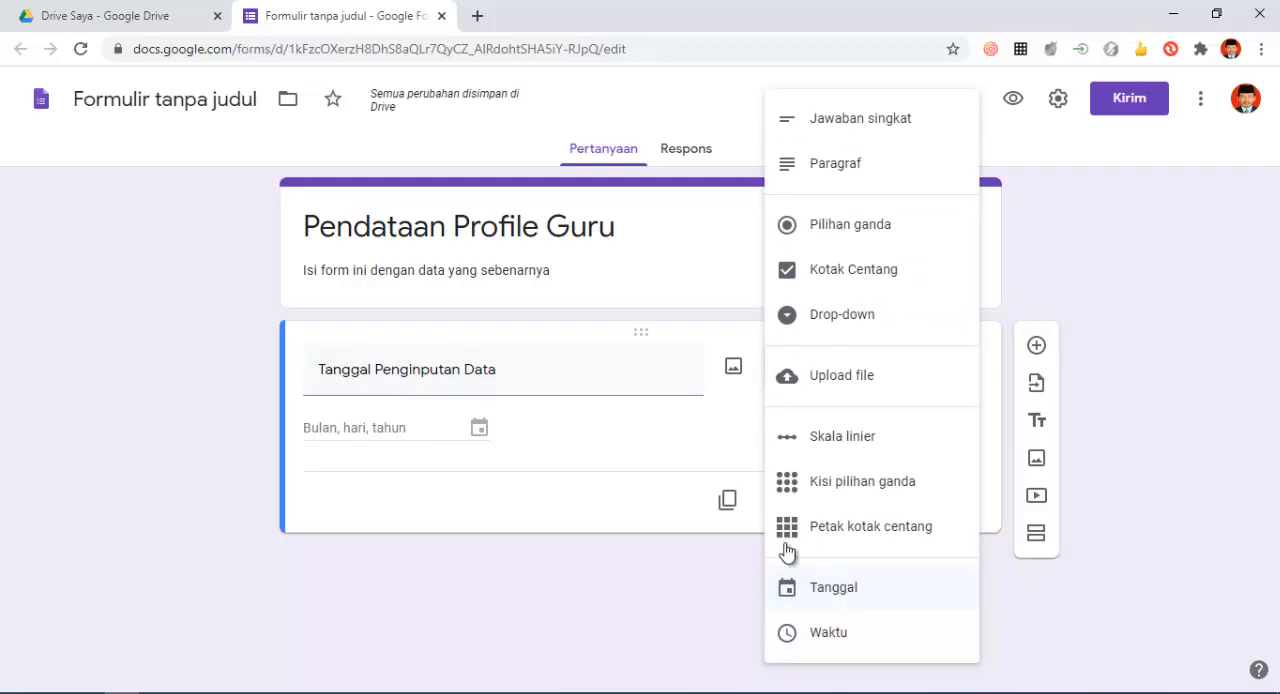
{"action": "left_click", "coordinate": [553, 384]}
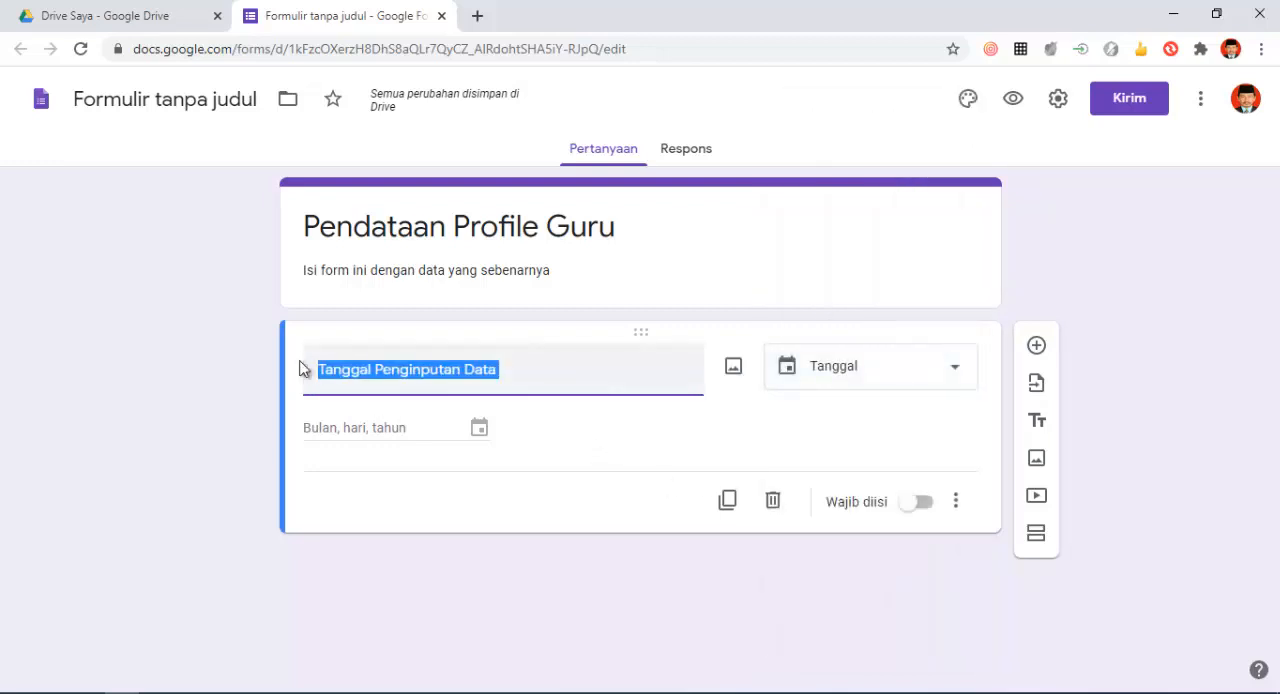
{"action": "left_click", "coordinate": [514, 375]}
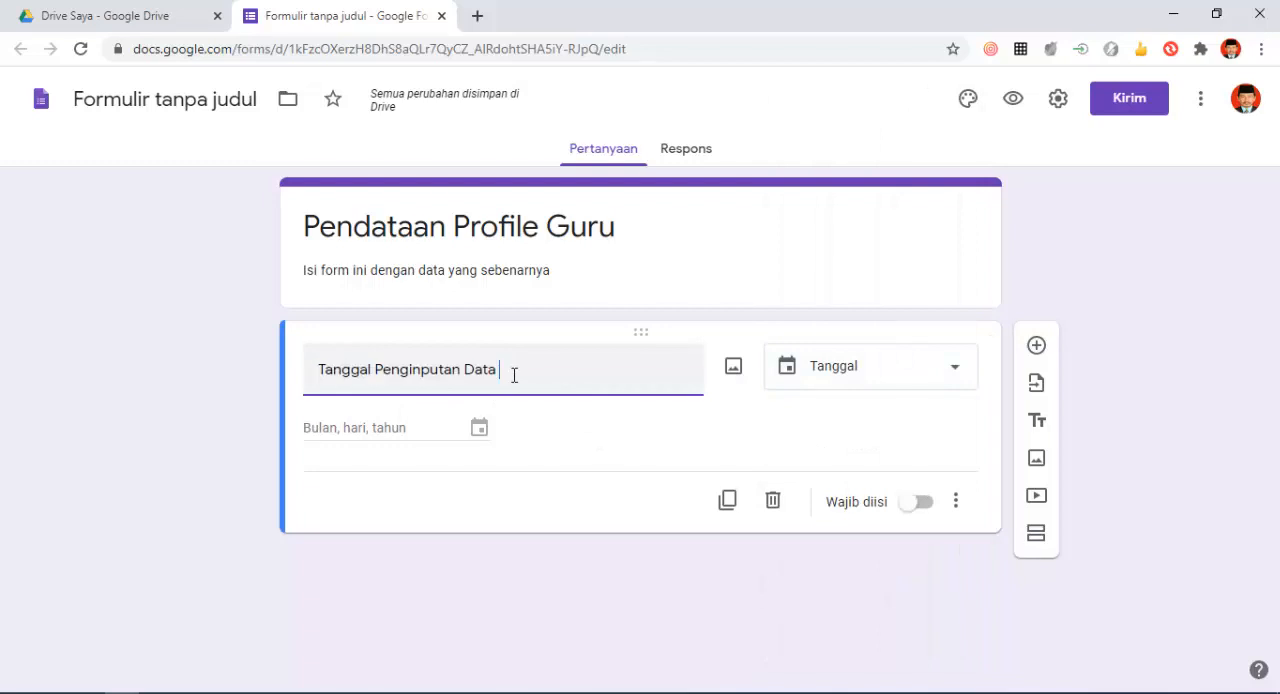
{"action": "left_click", "coordinate": [958, 376]}
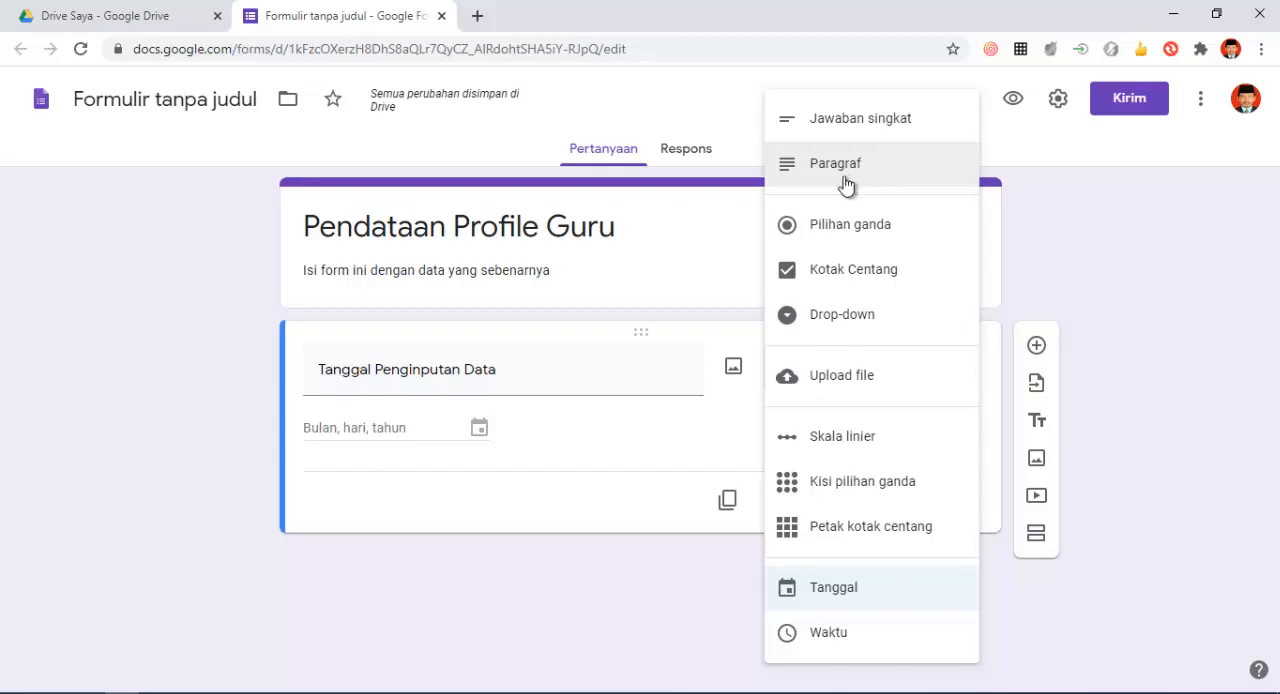
{"action": "left_click", "coordinate": [505, 372]}
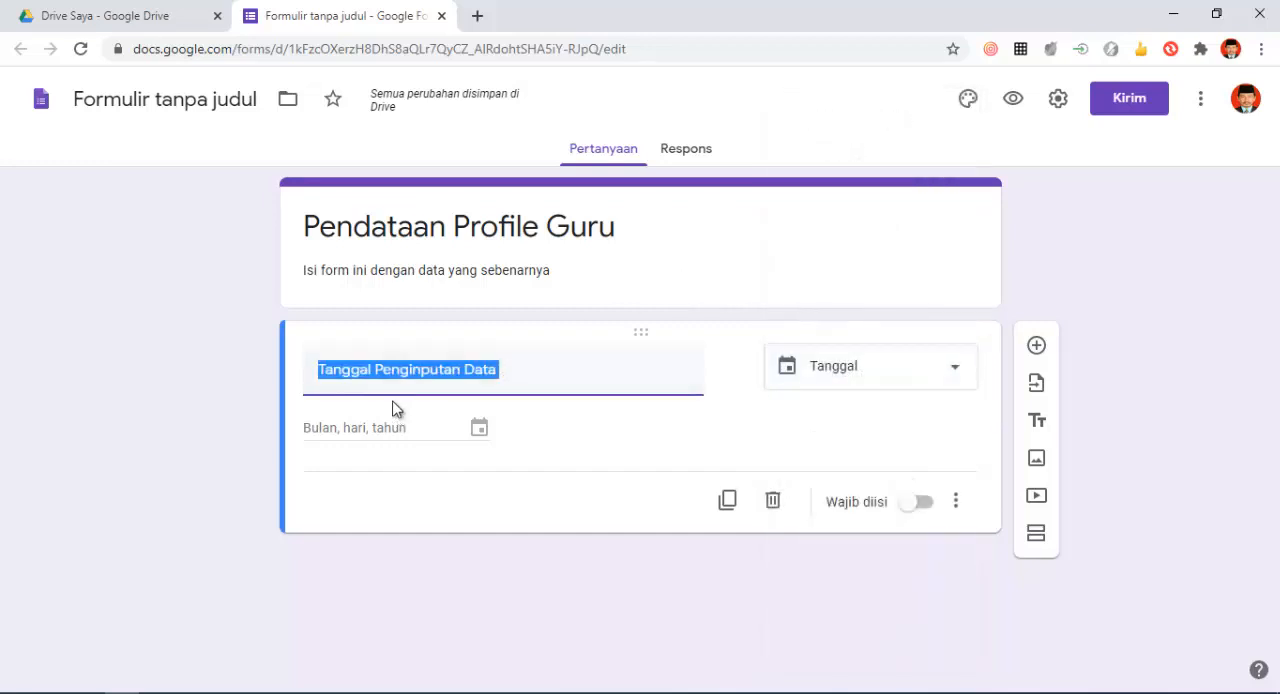
{"action": "left_click", "coordinate": [535, 372]}
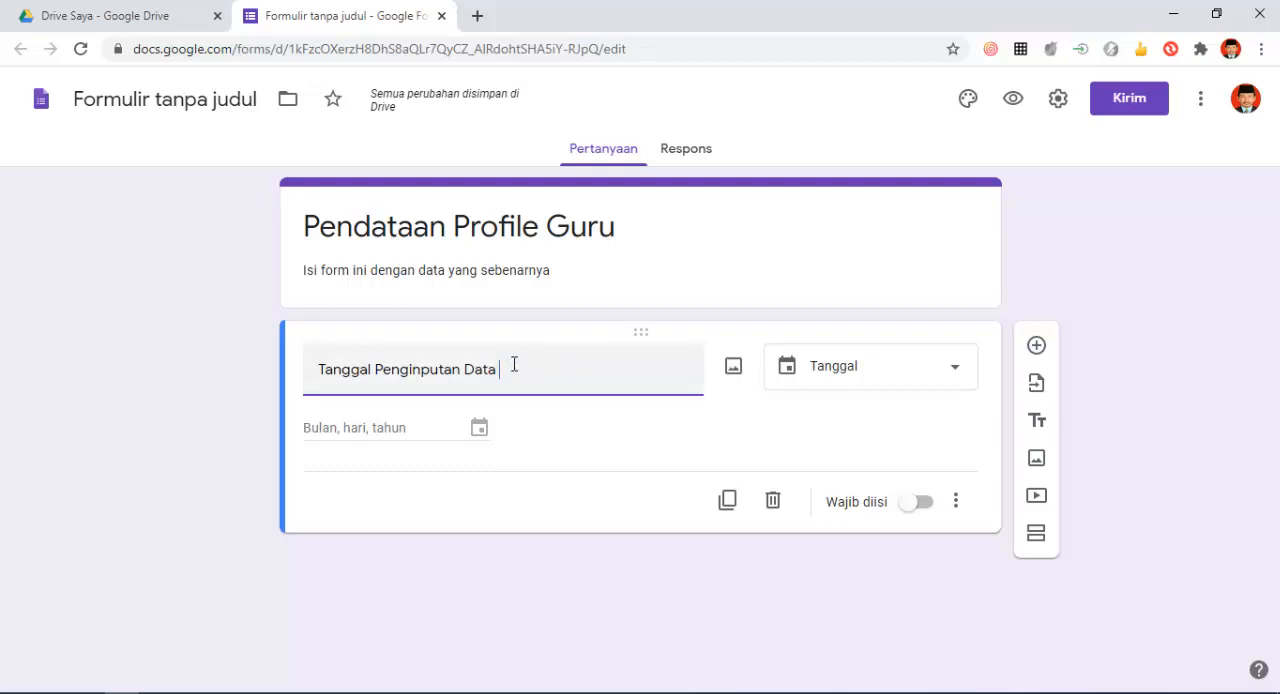
{"action": "left_click", "coordinate": [734, 369]}
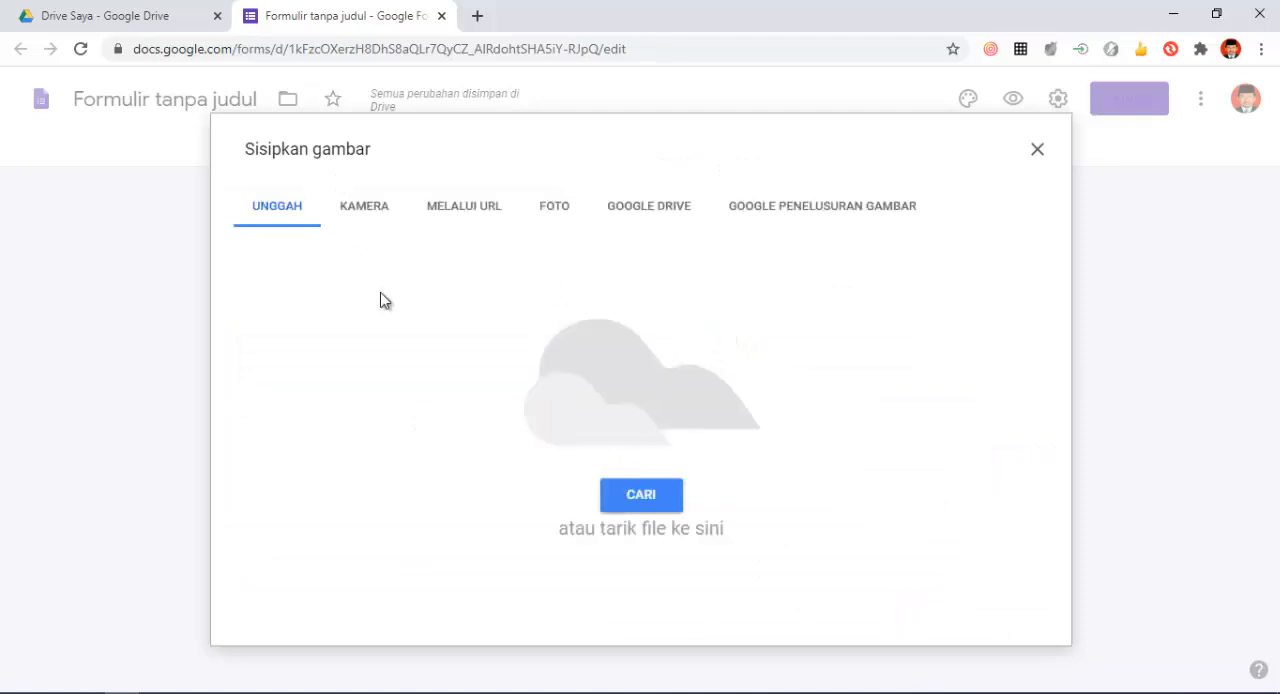
{"action": "left_click", "coordinate": [1036, 150]}
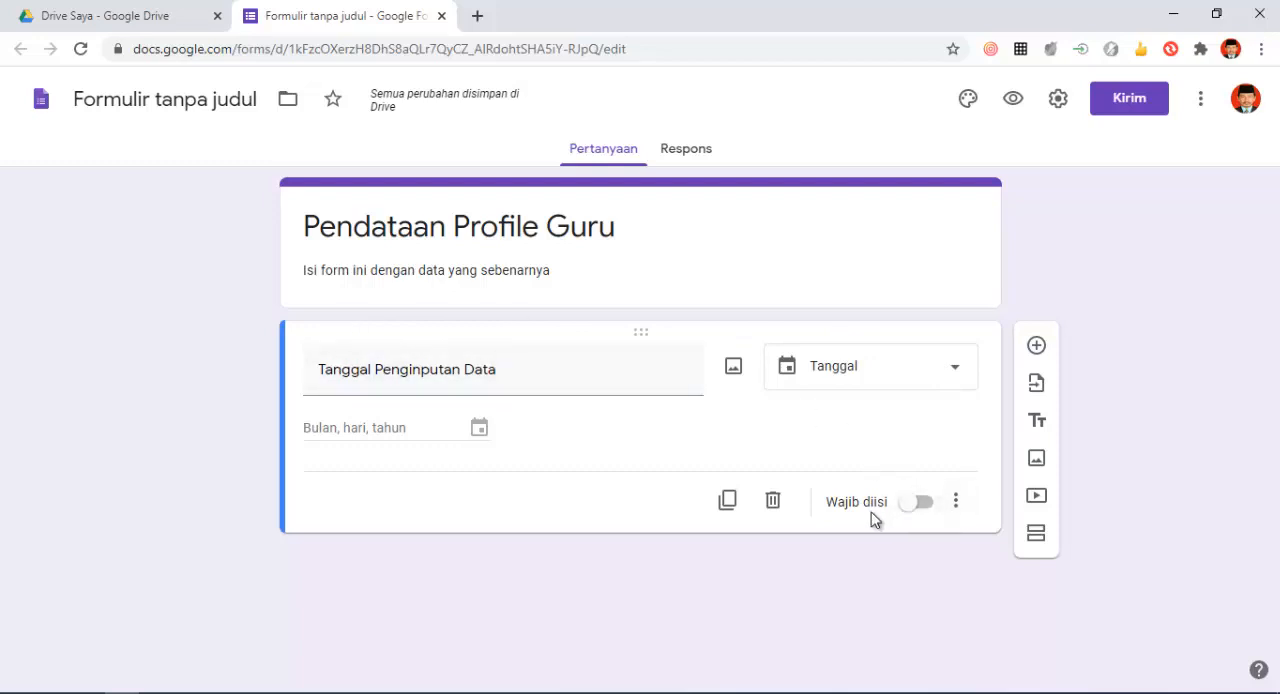
- Make the "Tanggal Penginputan Data" question required
{"action": "left_click", "coordinate": [928, 507]}
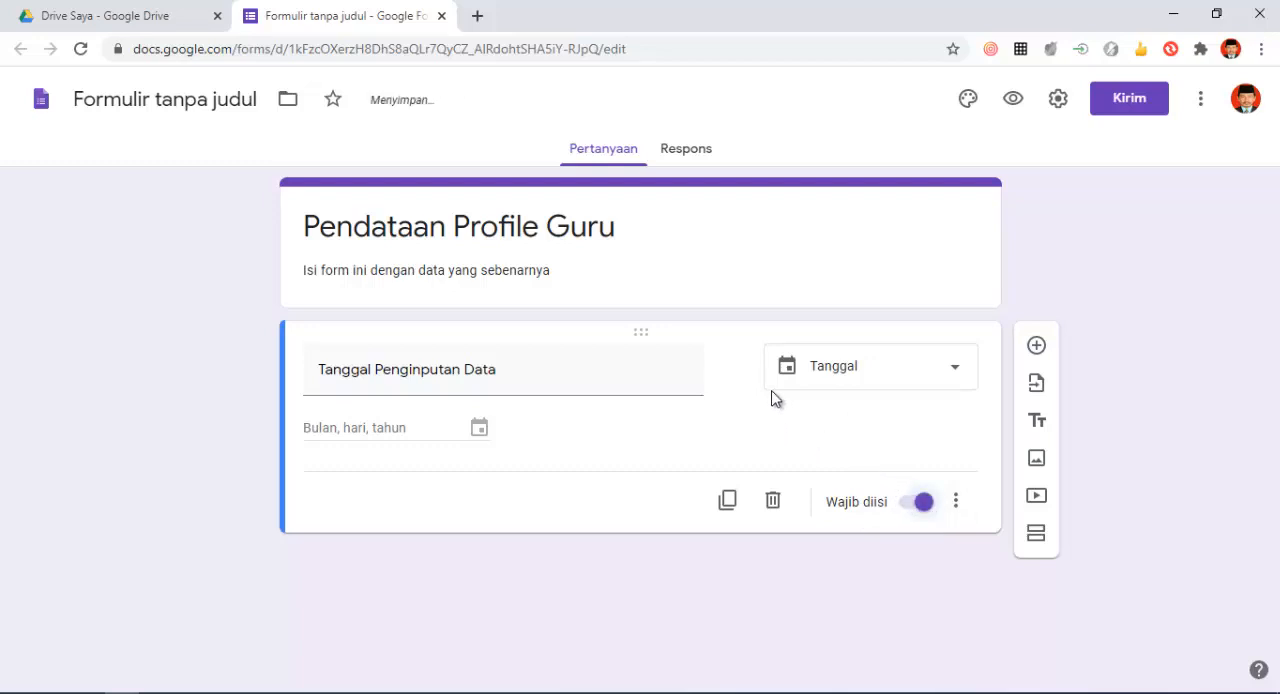
{"action": "triple_click", "coordinate": [538, 372]}
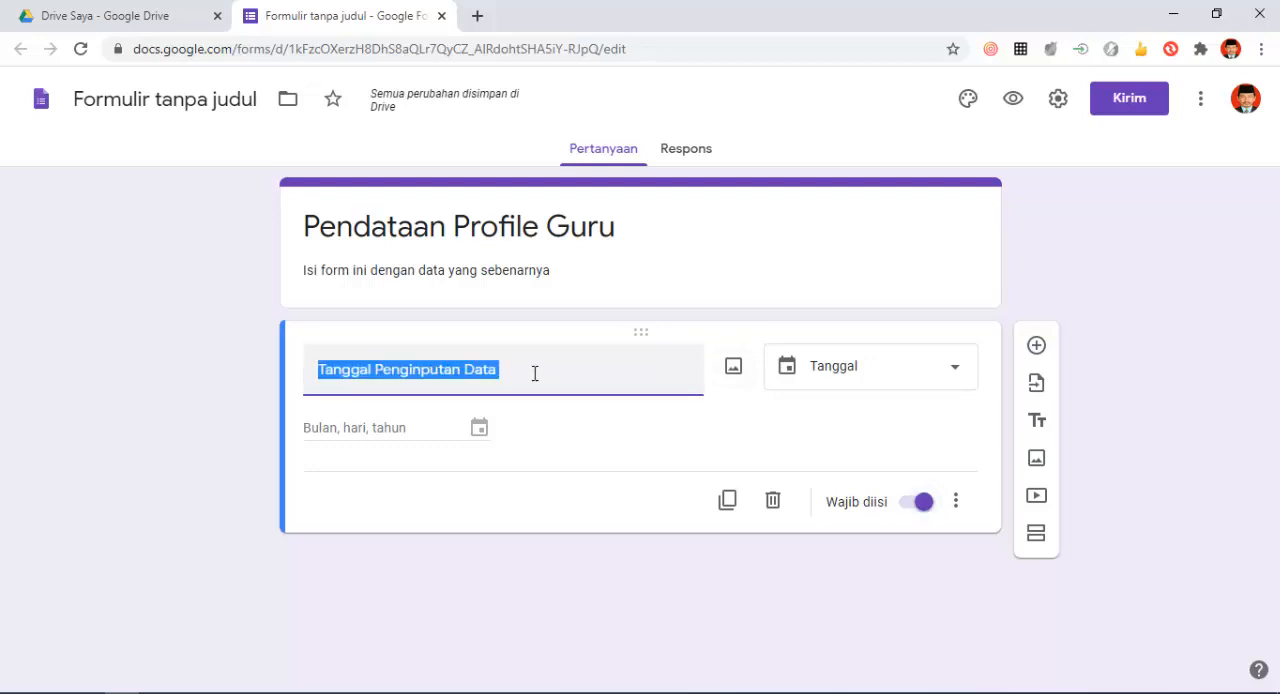
{"action": "left_click", "coordinate": [535, 373]}
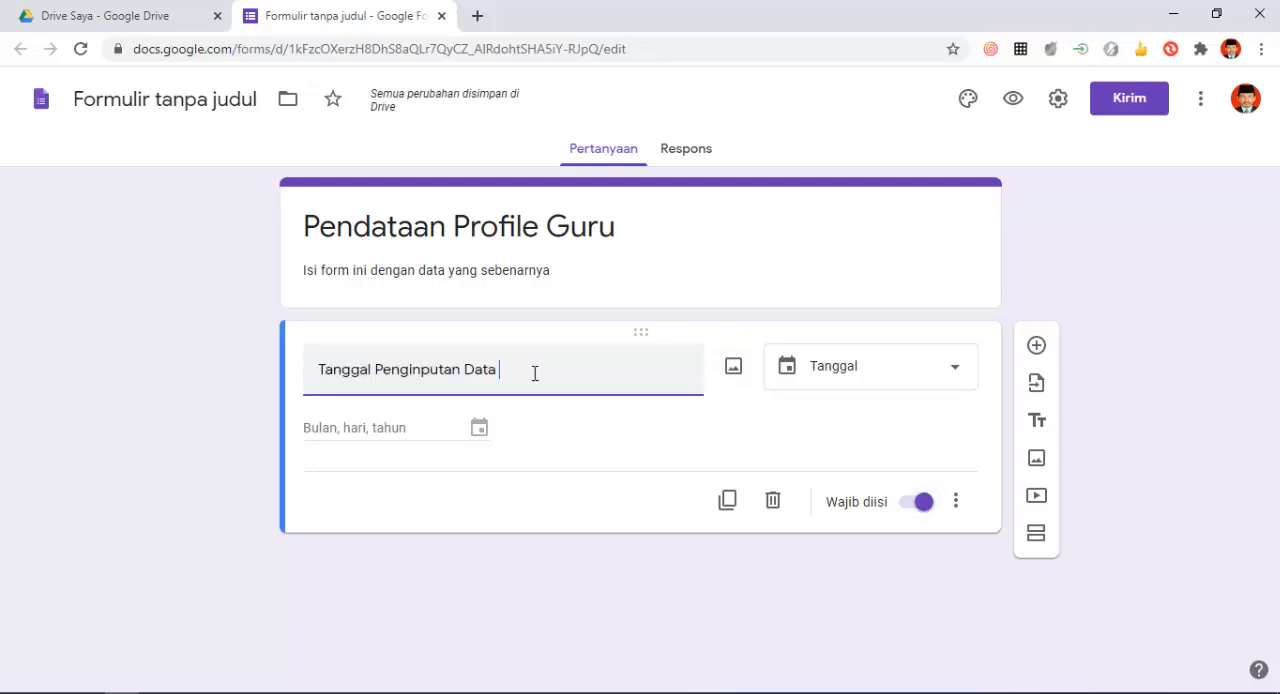
- Add a short-answer question titled "Nama Guru" below the date question and make it required
{"action": "left_click", "coordinate": [1036, 345]}
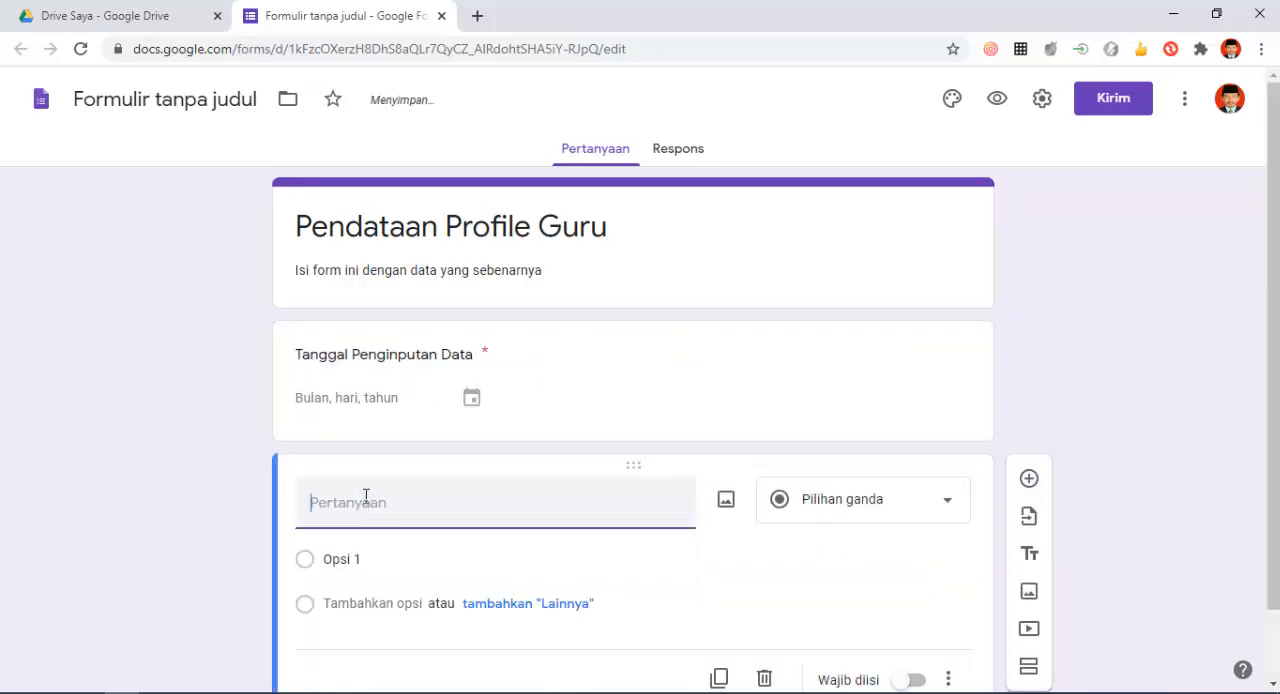
{"action": "type", "text": "N"}
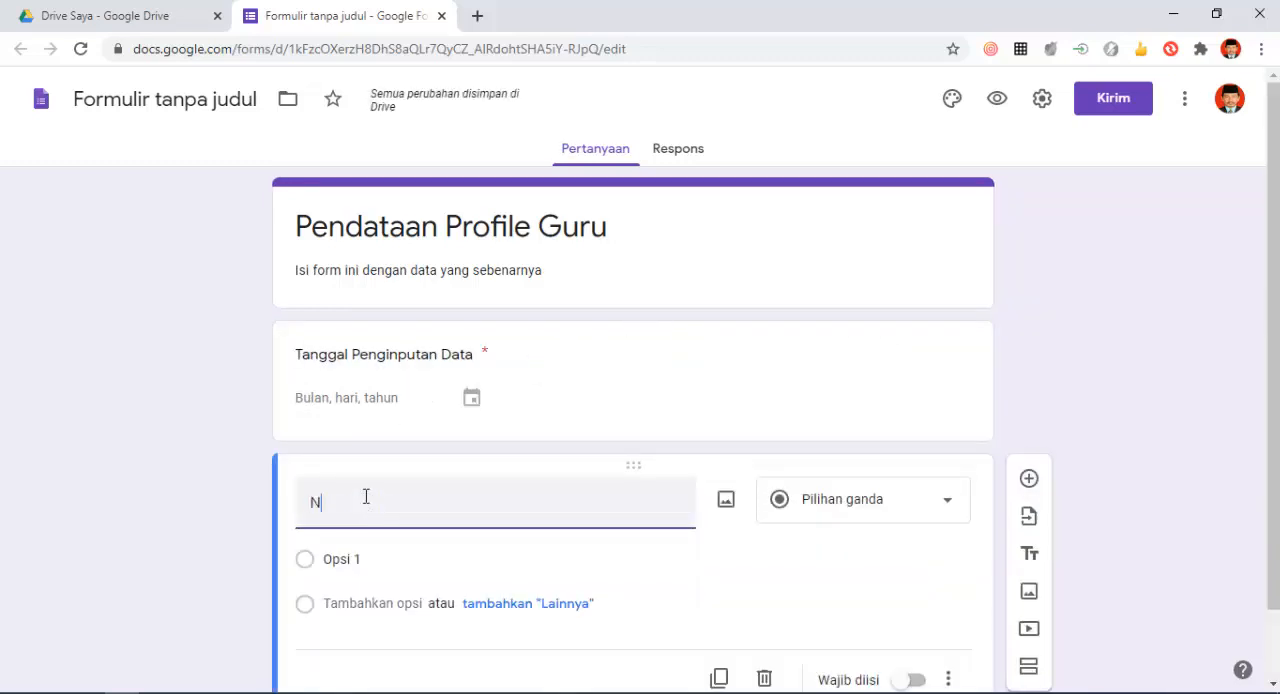
{"action": "type", "text": "m"}
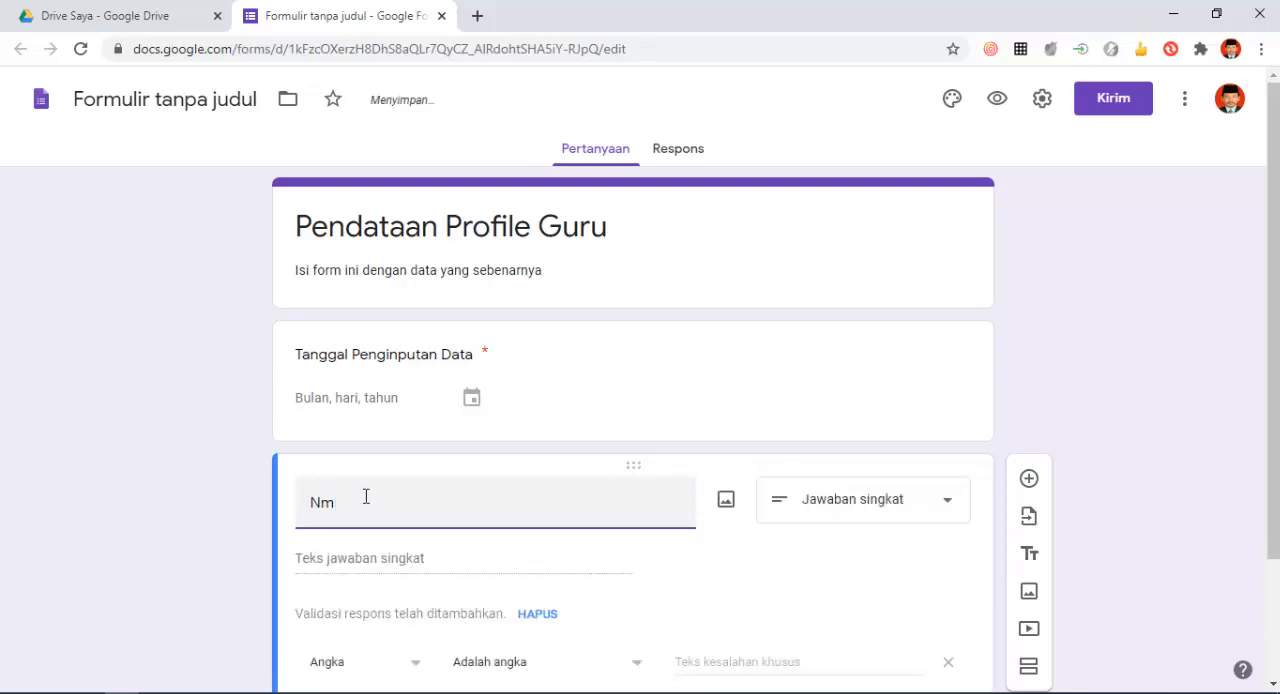
{"action": "type", "text": "ma Guru"}
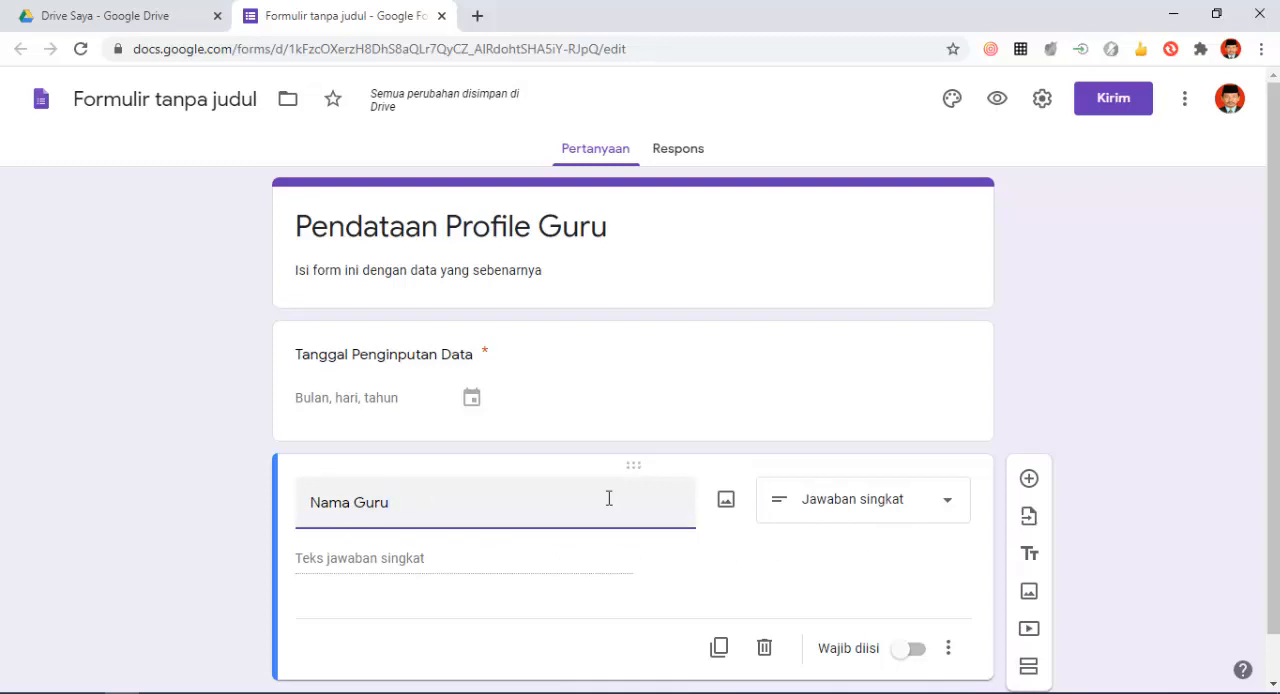
{"action": "left_click", "coordinate": [935, 511]}
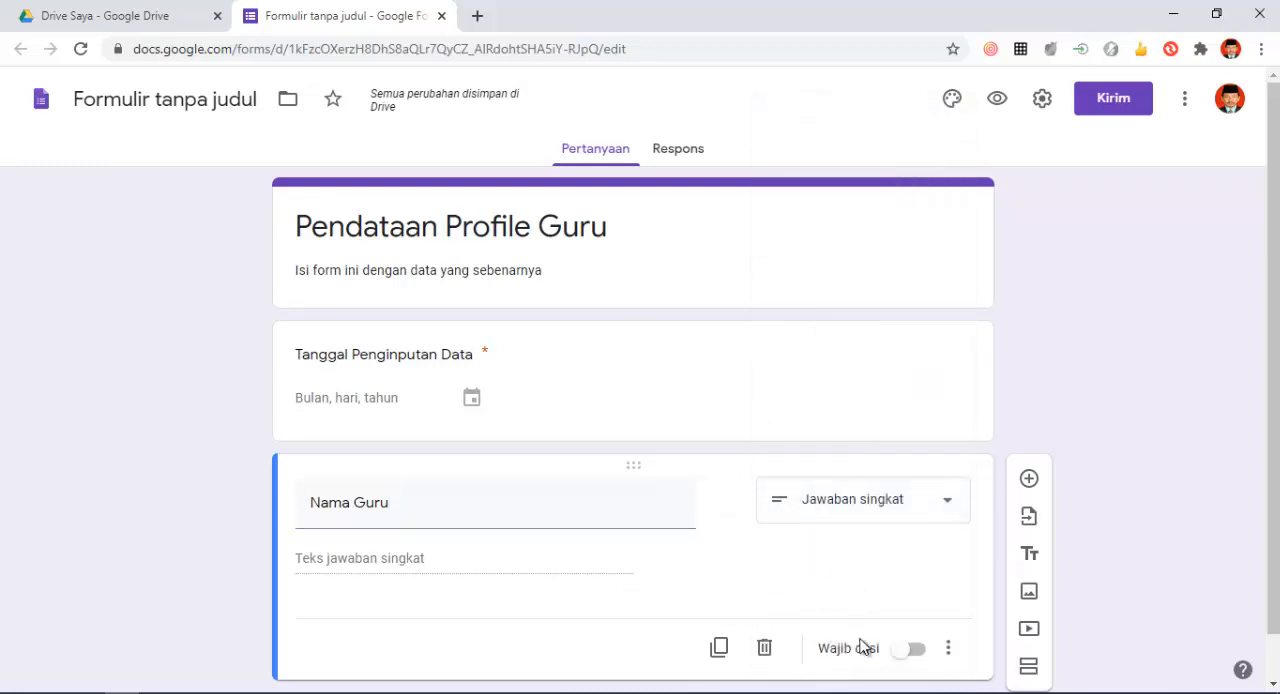
{"action": "left_click", "coordinate": [918, 652]}
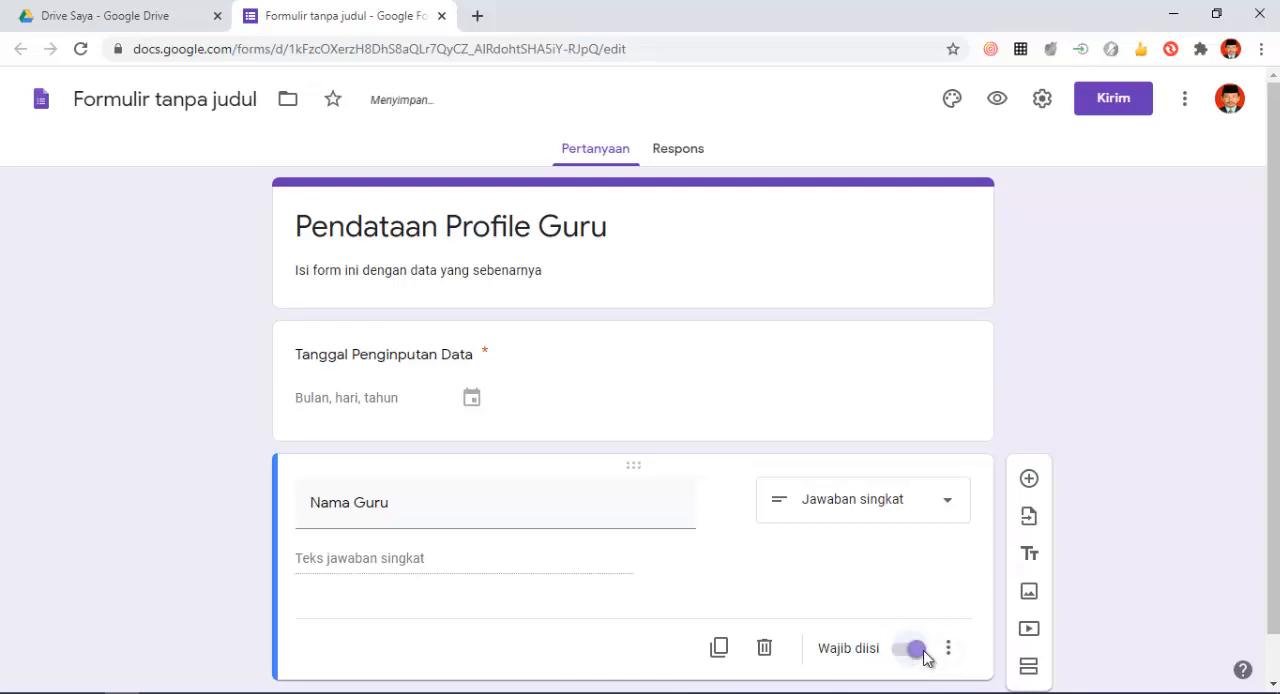
- Add a multiple-choice (Pilihan ganda) question titled "Jenis kelamin" after the "Nama Guru" question
{"action": "left_click", "coordinate": [1030, 479]}
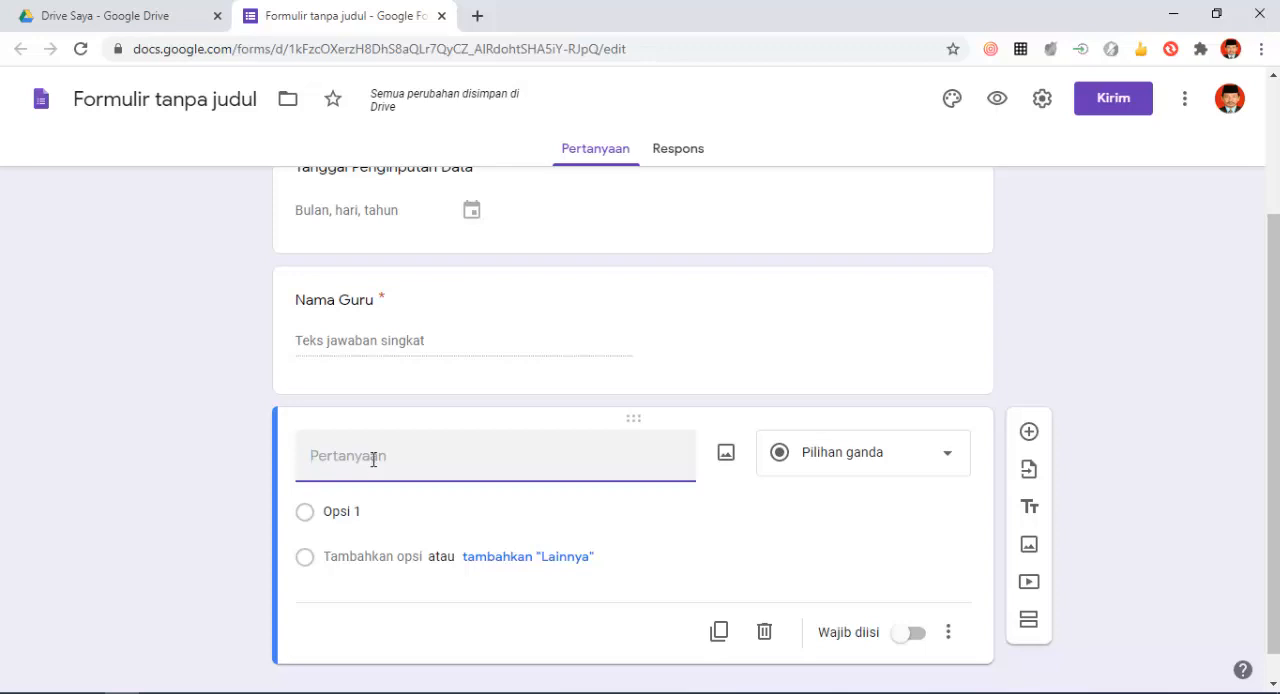
{"action": "type", "text": "Jenis kelamin"}
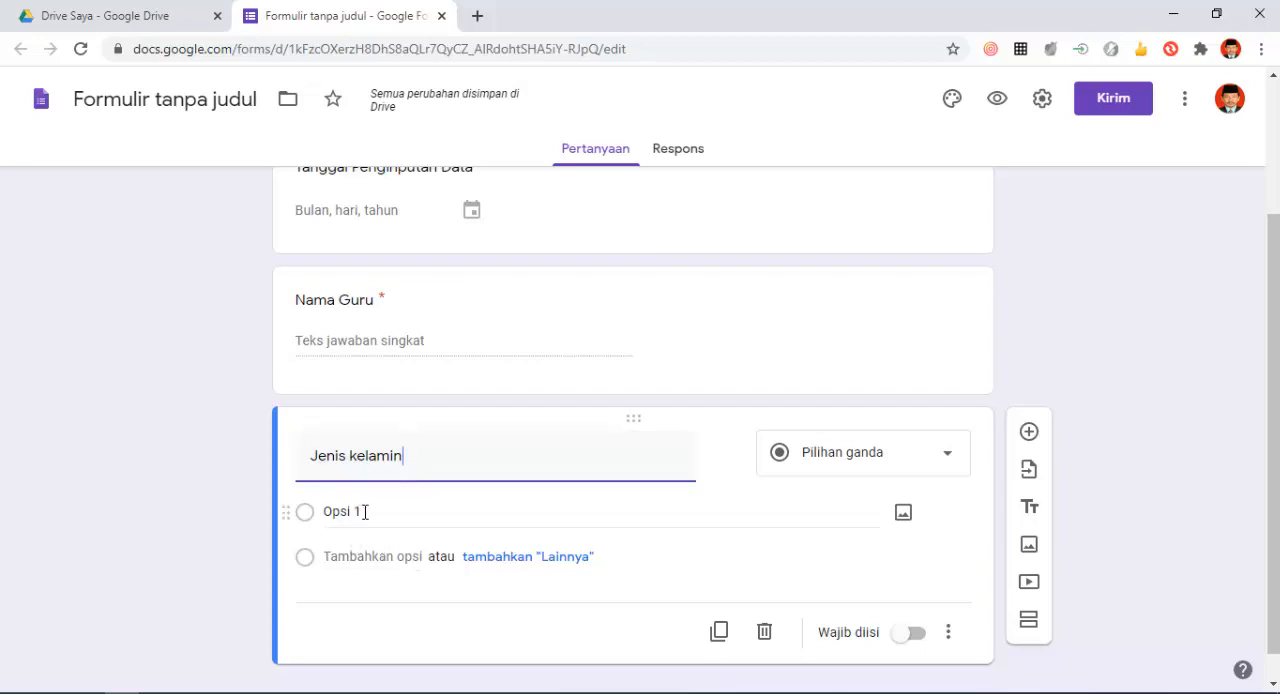
{"action": "left_click", "coordinate": [950, 462]}
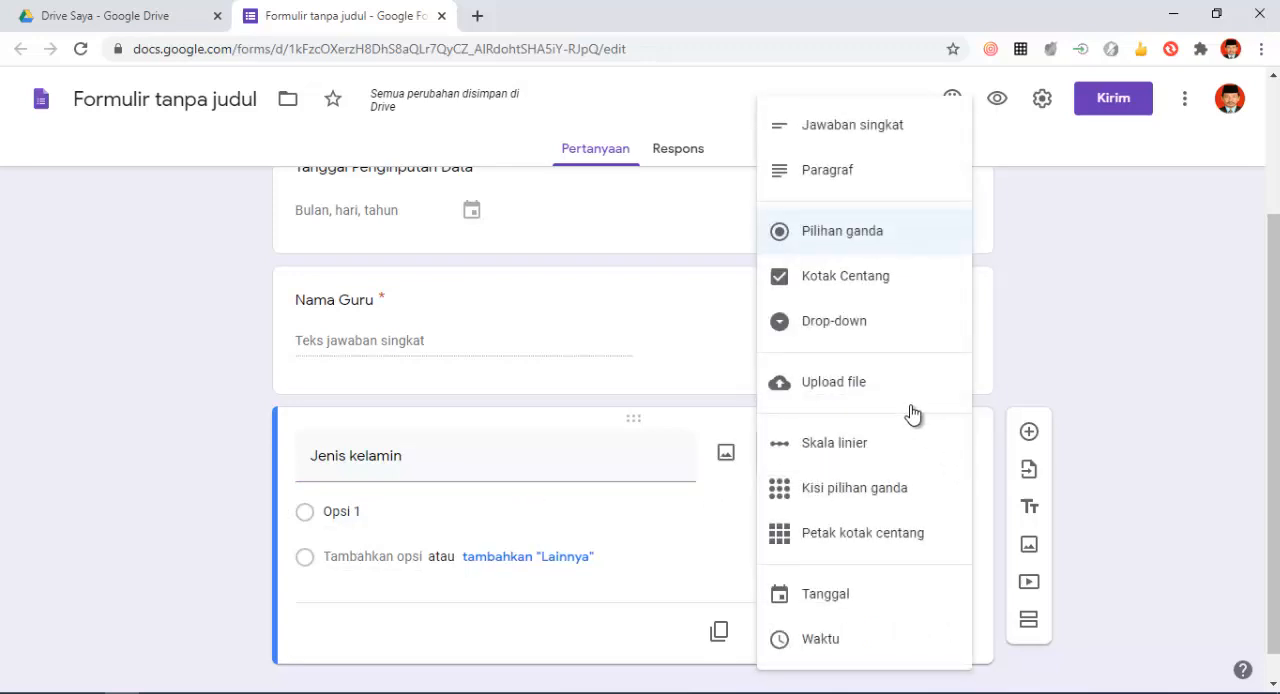
{"action": "left_click", "coordinate": [856, 240]}
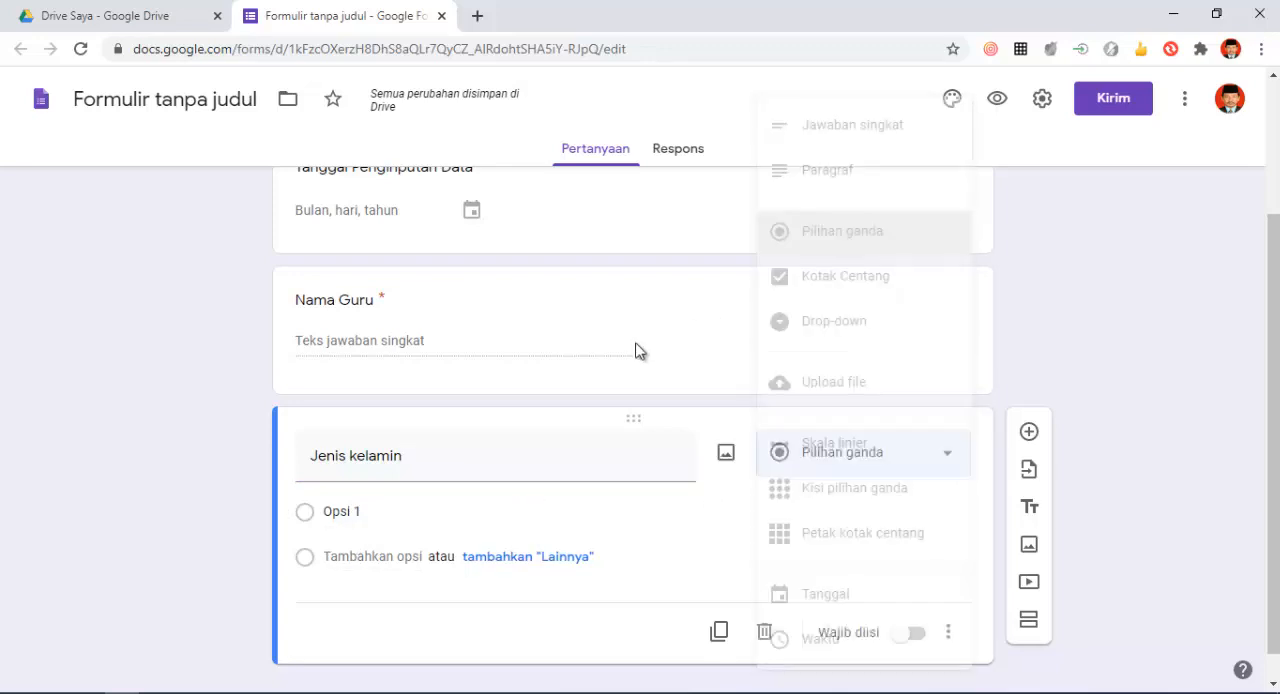
- Give the "Jenis kelamin" question the options "Pria" and "Wanita", and make it required
{"action": "left_click", "coordinate": [349, 514]}
{"action": "left_click", "coordinate": [373, 516]}
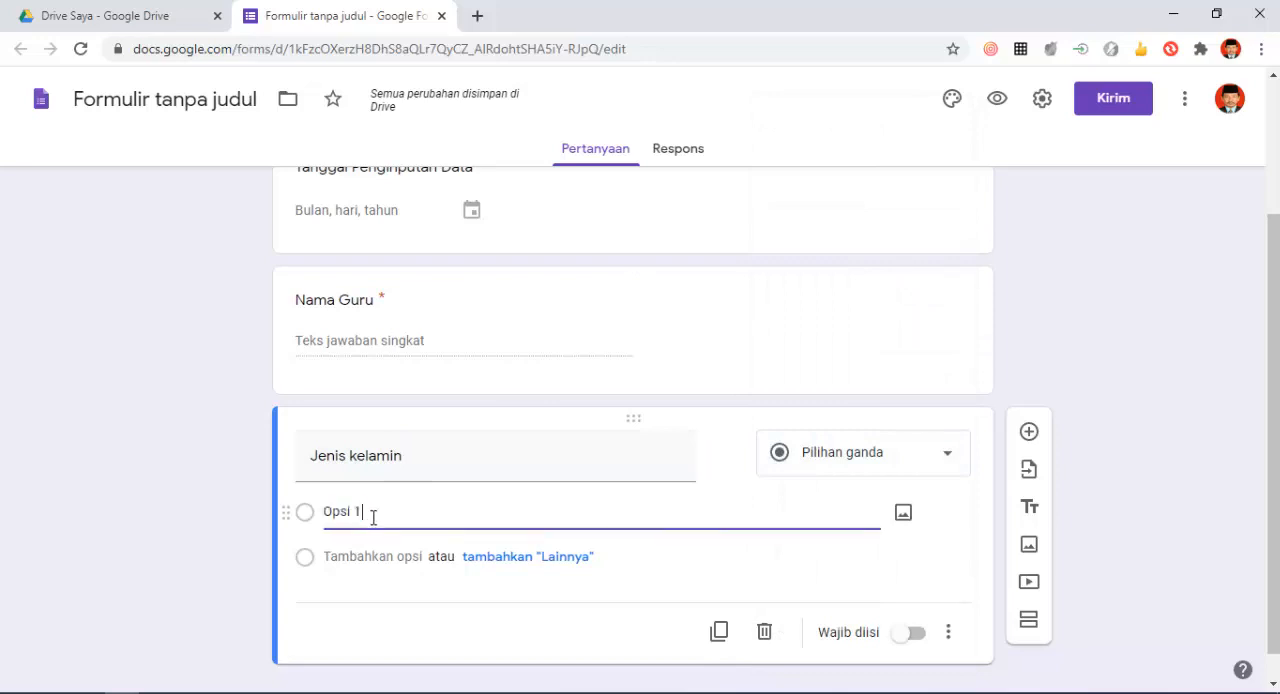
{"action": "left_click_drag", "start_coordinate": [360, 515], "coordinate": [310, 522]}
{"action": "type", "text": "Pria"}
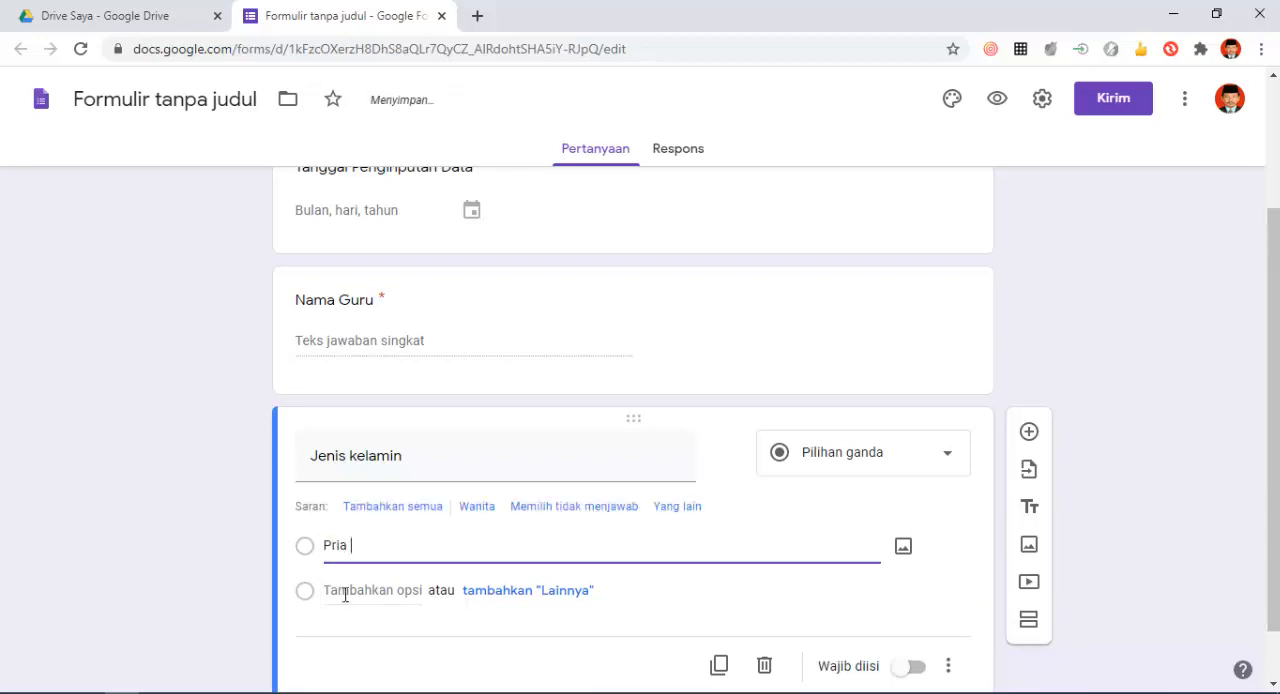
{"action": "left_click", "coordinate": [341, 590]}
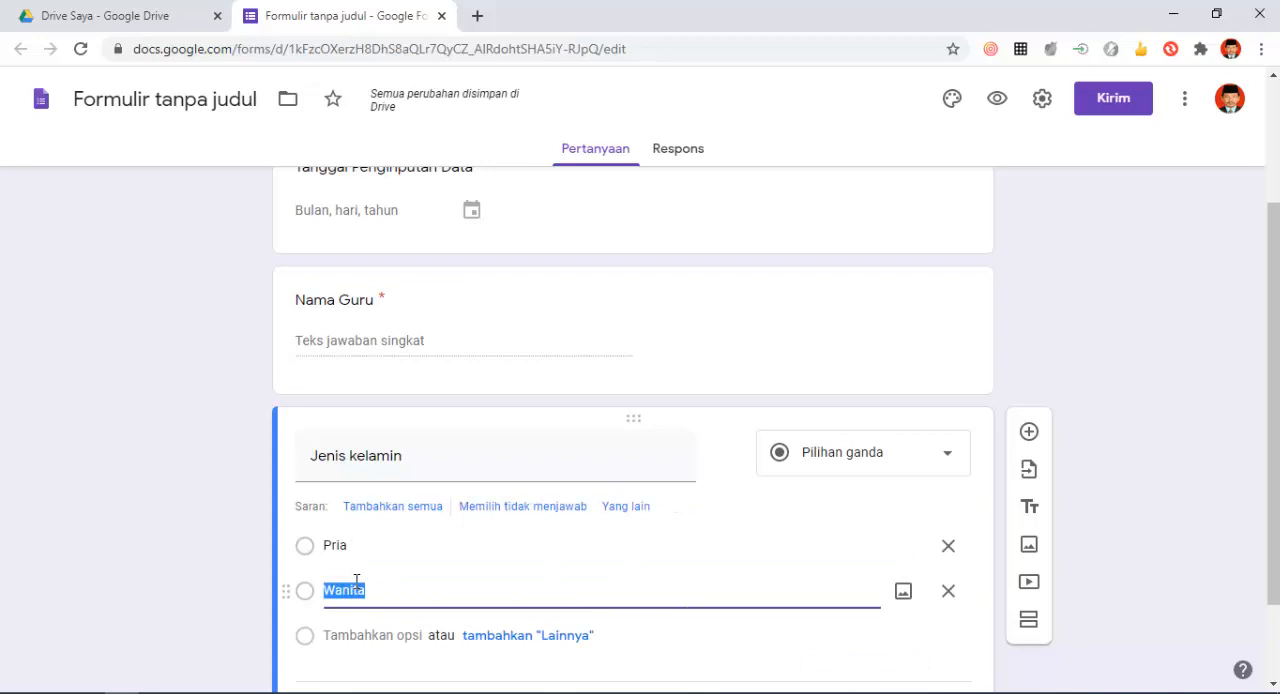
{"action": "type", "text": "Wanita"}
{"action": "left_click", "coordinate": [580, 467]}
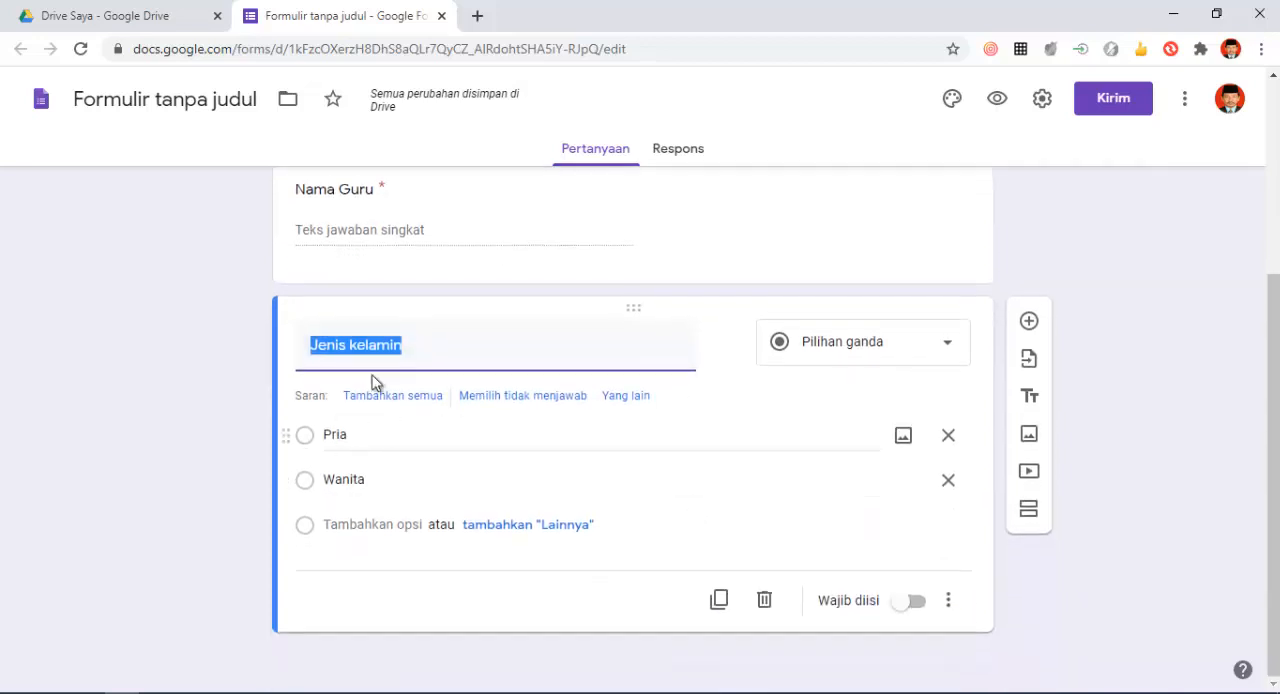
{"action": "left_click", "coordinate": [914, 602]}
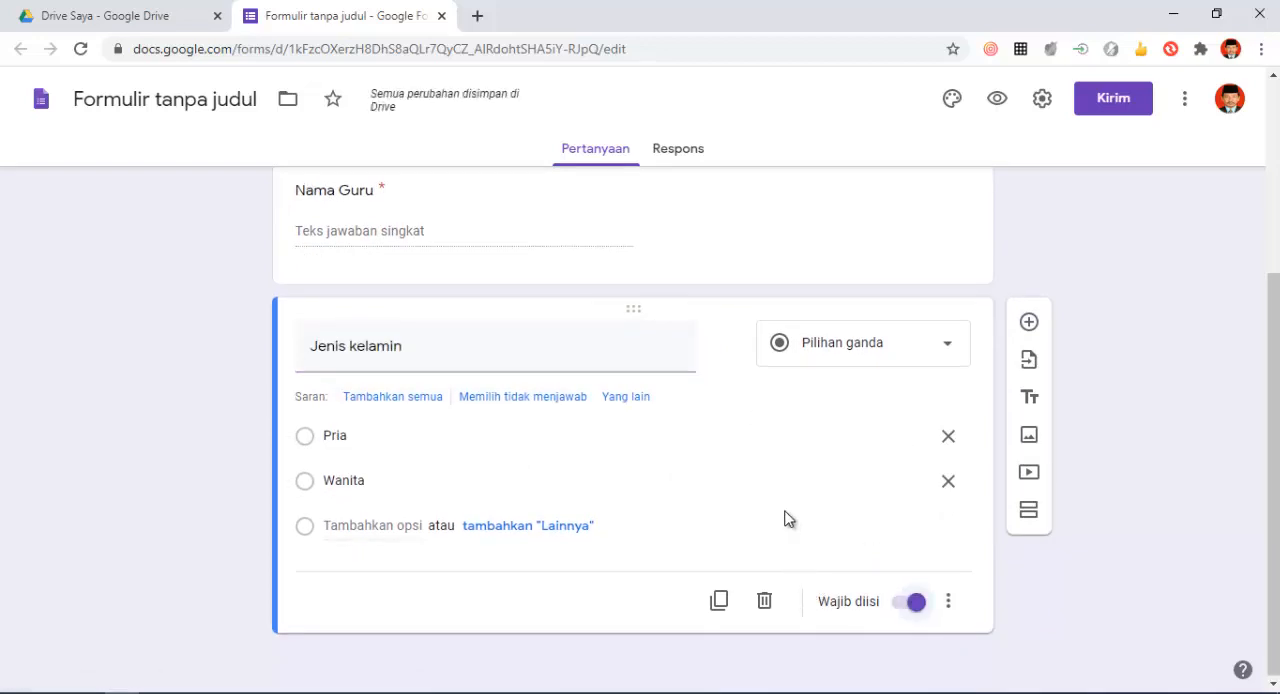
- Add a question titled "Ijasah yang dimiliki" after "Jenis kelamin" and set its answer type to checkboxes (Kotak Centang)
{"action": "scroll", "coordinate": [785, 518], "scroll_direction": "up", "scroll_amount": 3}
{"action": "scroll", "coordinate": [780, 508], "scroll_direction": "down", "scroll_amount": 3}
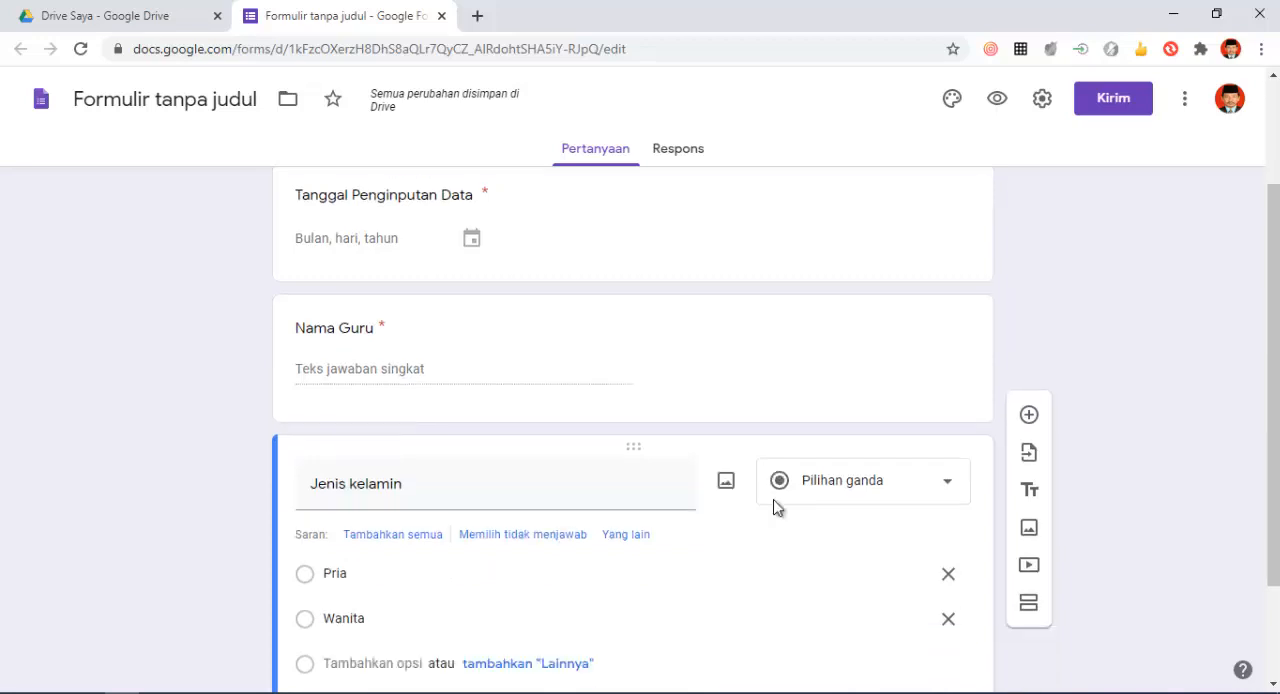
{"action": "scroll", "coordinate": [579, 442], "scroll_direction": "up", "scroll_amount": 1}
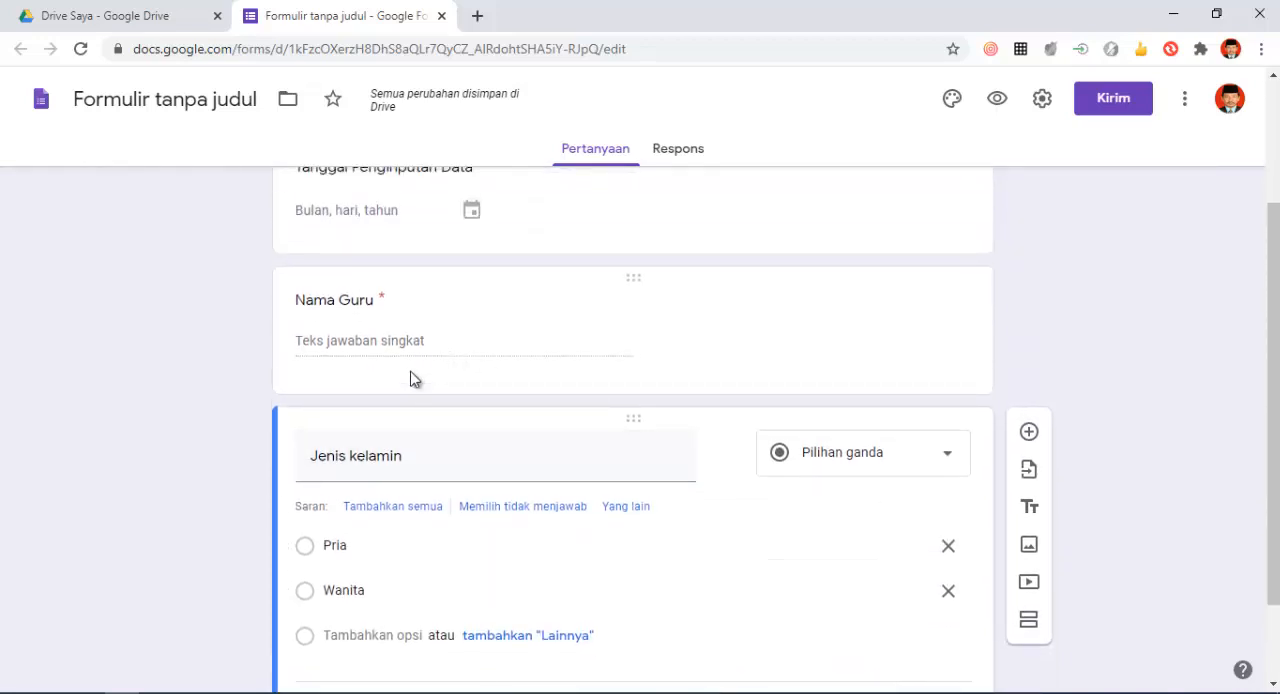
{"action": "scroll", "coordinate": [458, 488], "scroll_direction": "down", "scroll_amount": 1}
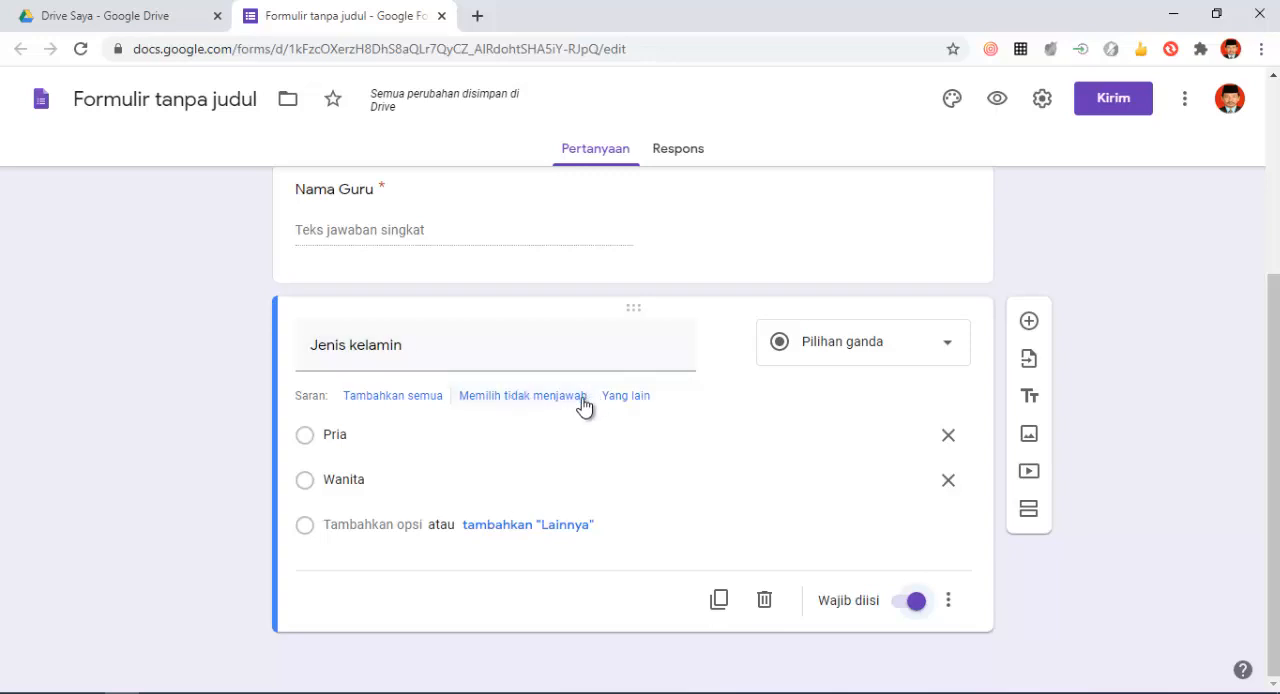
{"action": "left_click", "coordinate": [1029, 322]}
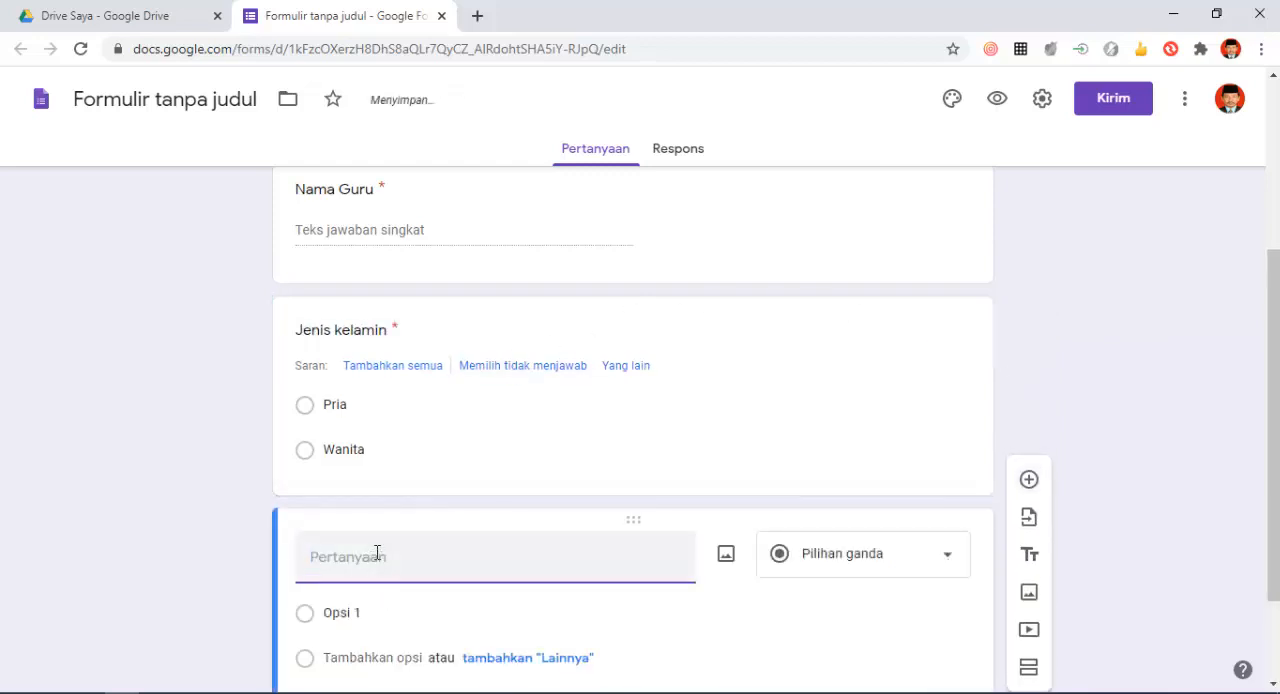
{"action": "type", "text": "Ijasah yang "}
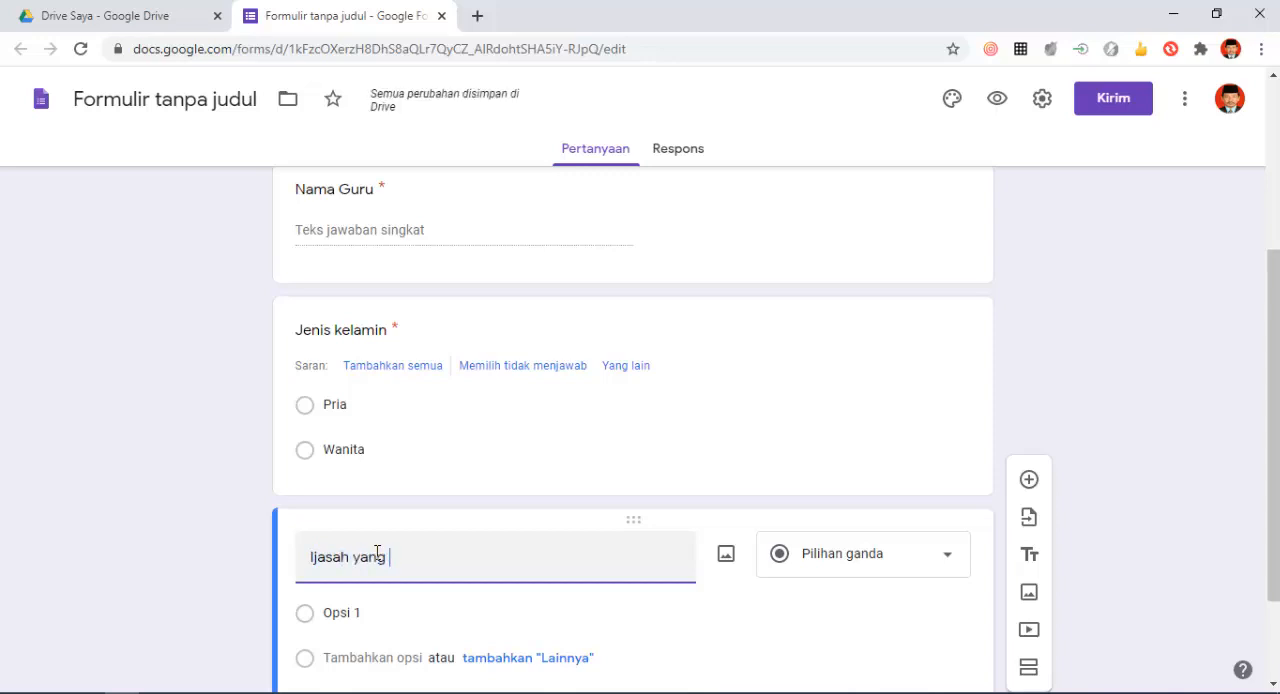
{"action": "type", "text": "dimiliki"}
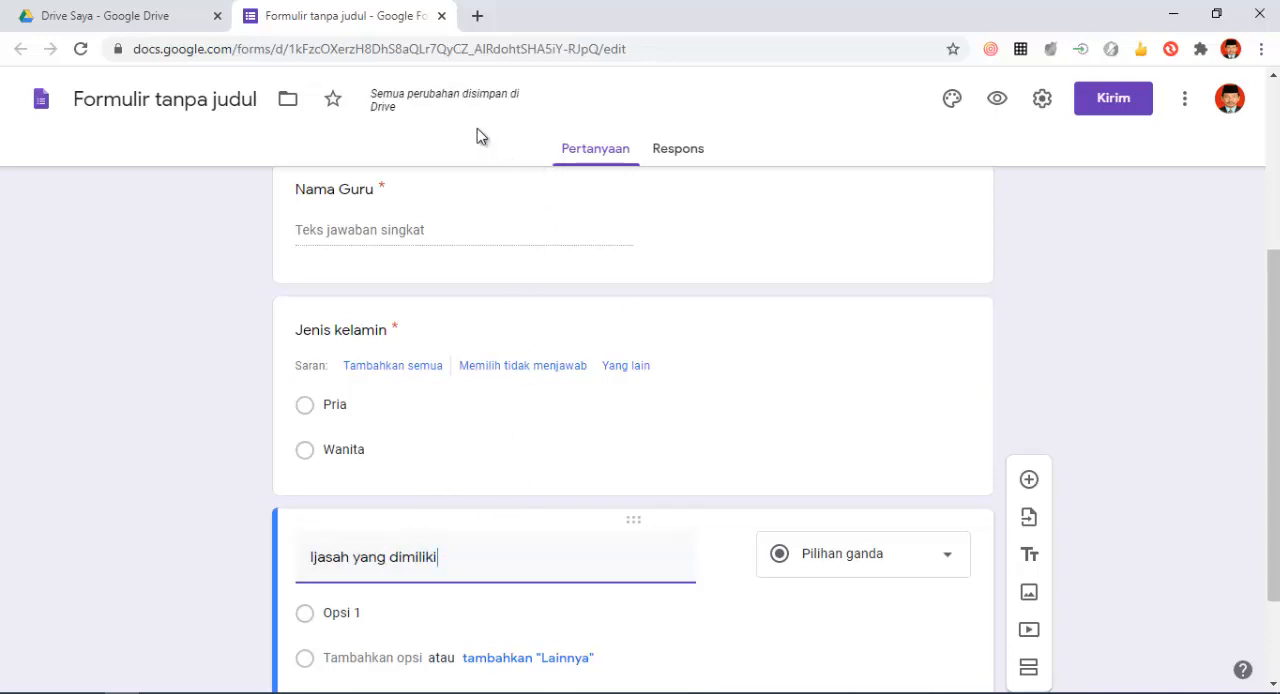
{"action": "scroll", "coordinate": [498, 516], "scroll_direction": "down", "scroll_amount": 1}
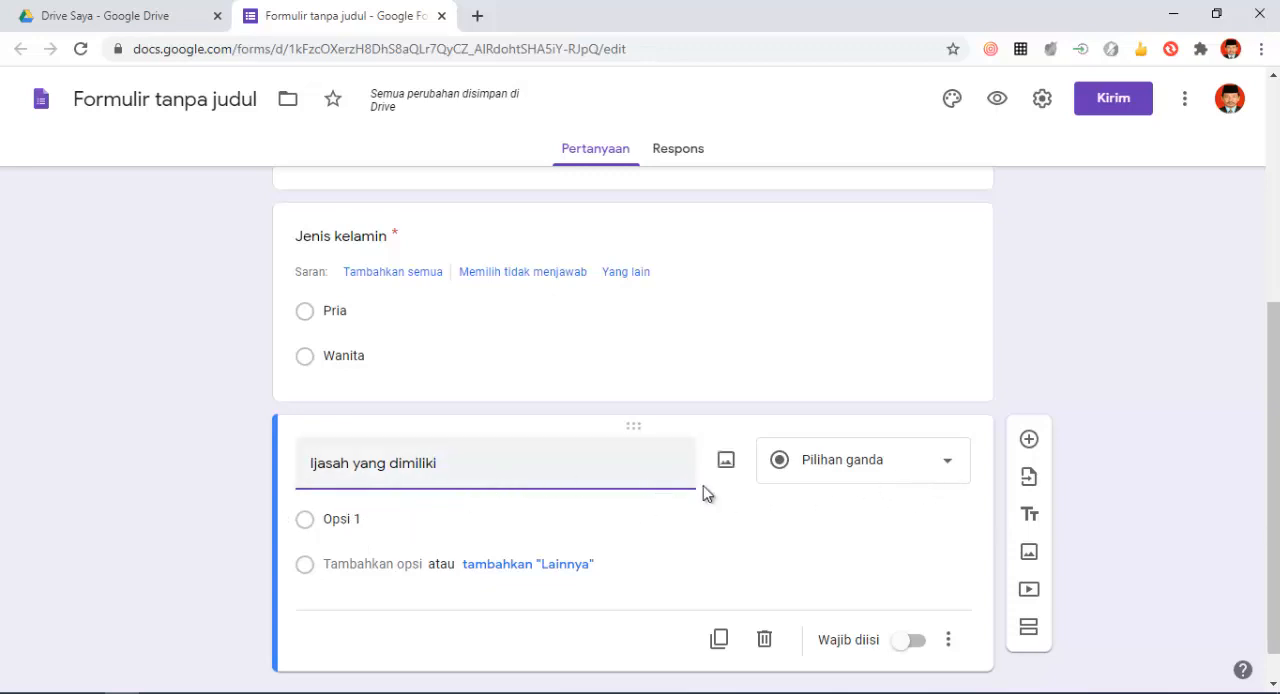
{"action": "left_click", "coordinate": [947, 470]}
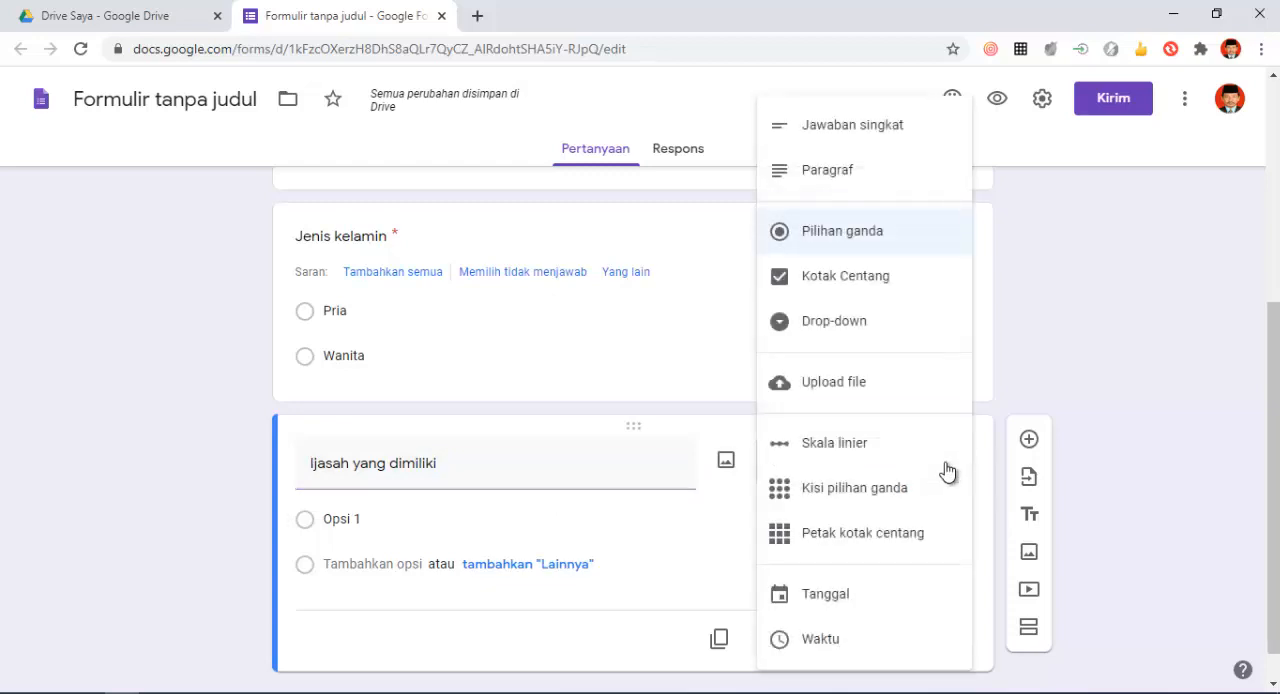
{"action": "left_click", "coordinate": [849, 285]}
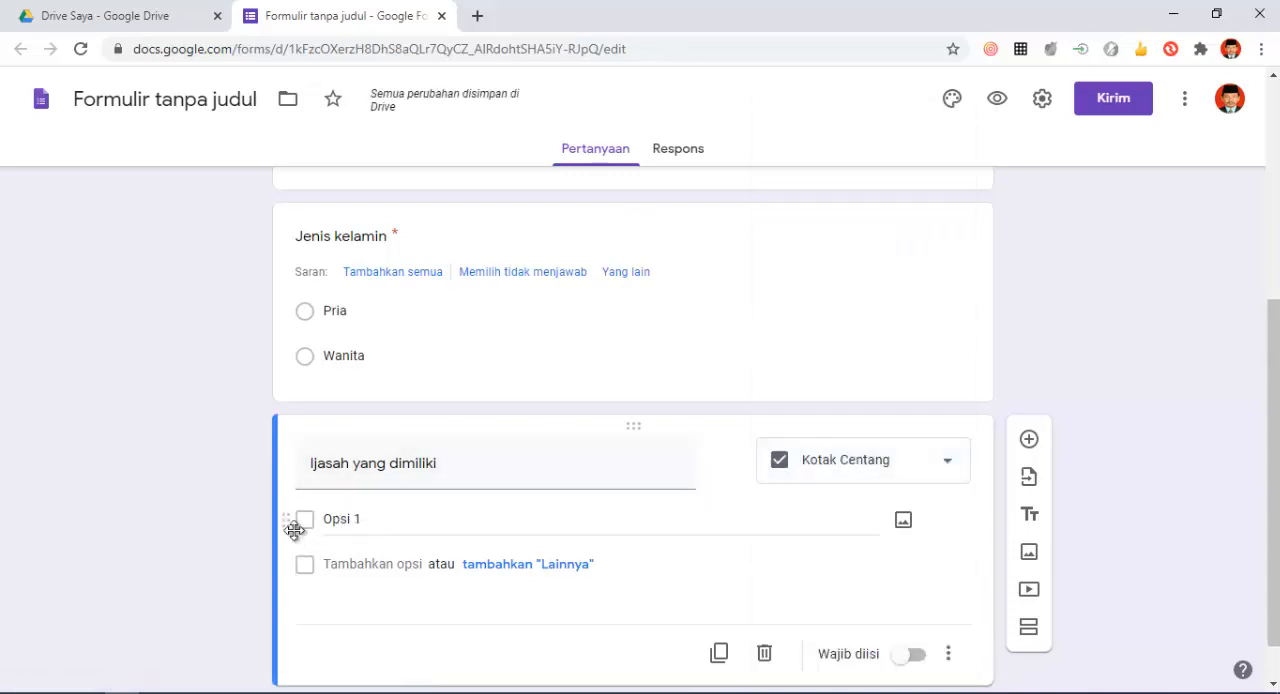
- Enter the checkbox options "SD/MI", "SMP/MTs" and "SMA/SMK/MA" for the "Ijasah yang dimiliki" question
{"action": "left_click", "coordinate": [380, 519]}
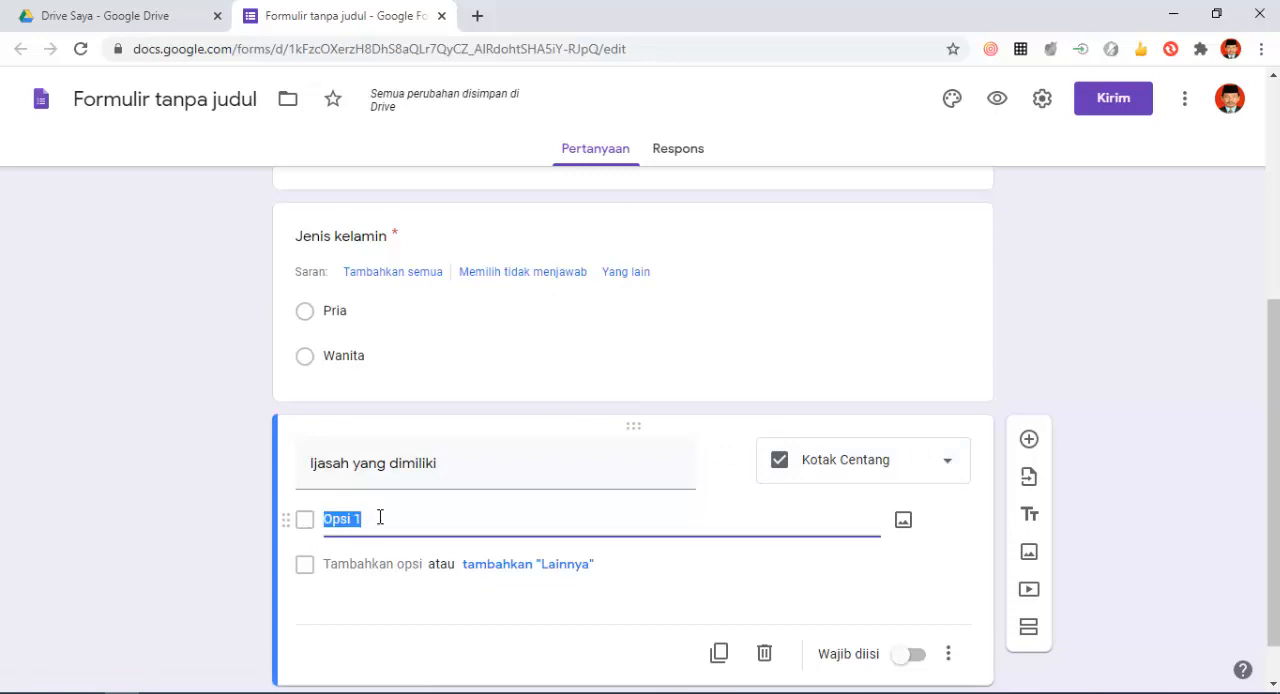
{"action": "type", "text": "SD/"}
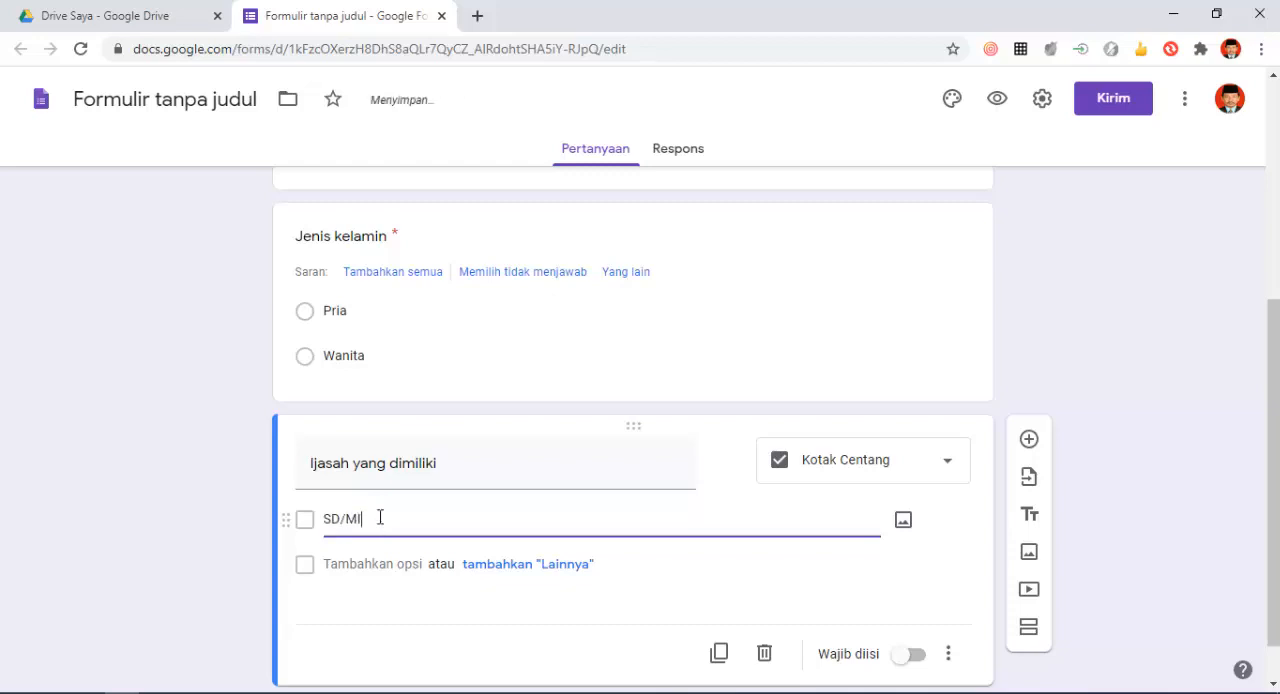
{"action": "type", "text": "MI"}
{"action": "left_click", "coordinate": [333, 565]}
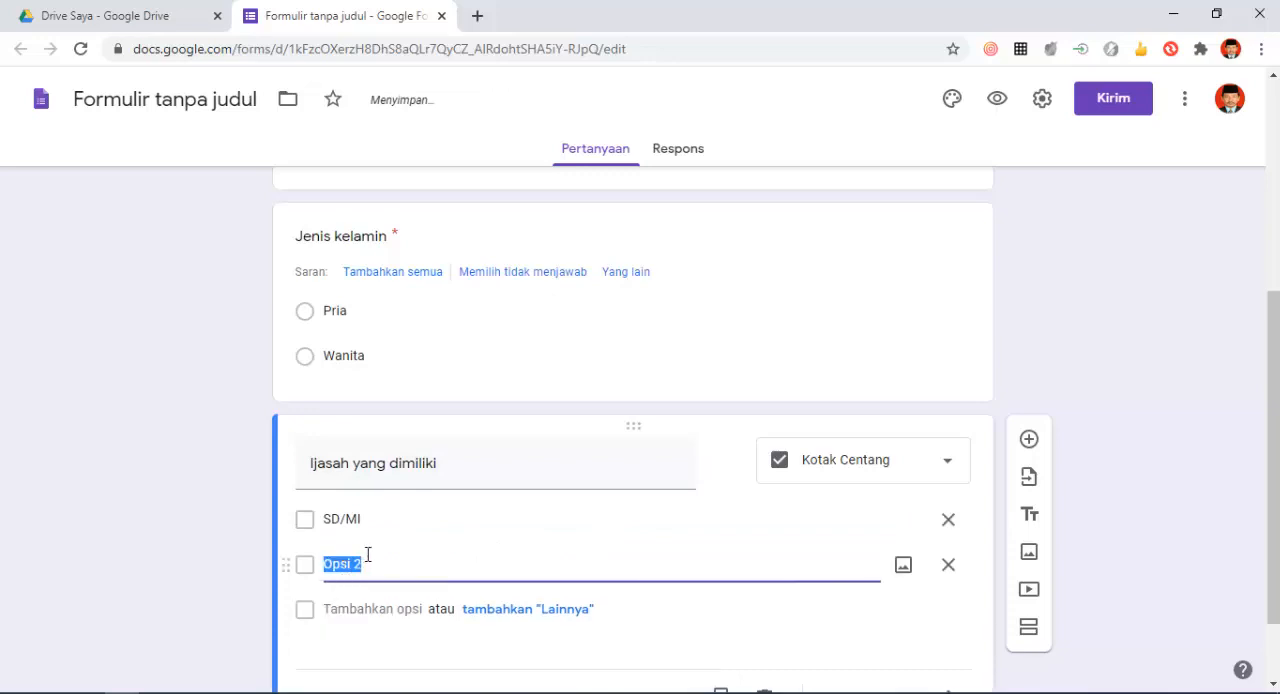
{"action": "type", "text": "SMP/MTs"}
{"action": "left_click", "coordinate": [368, 609]}
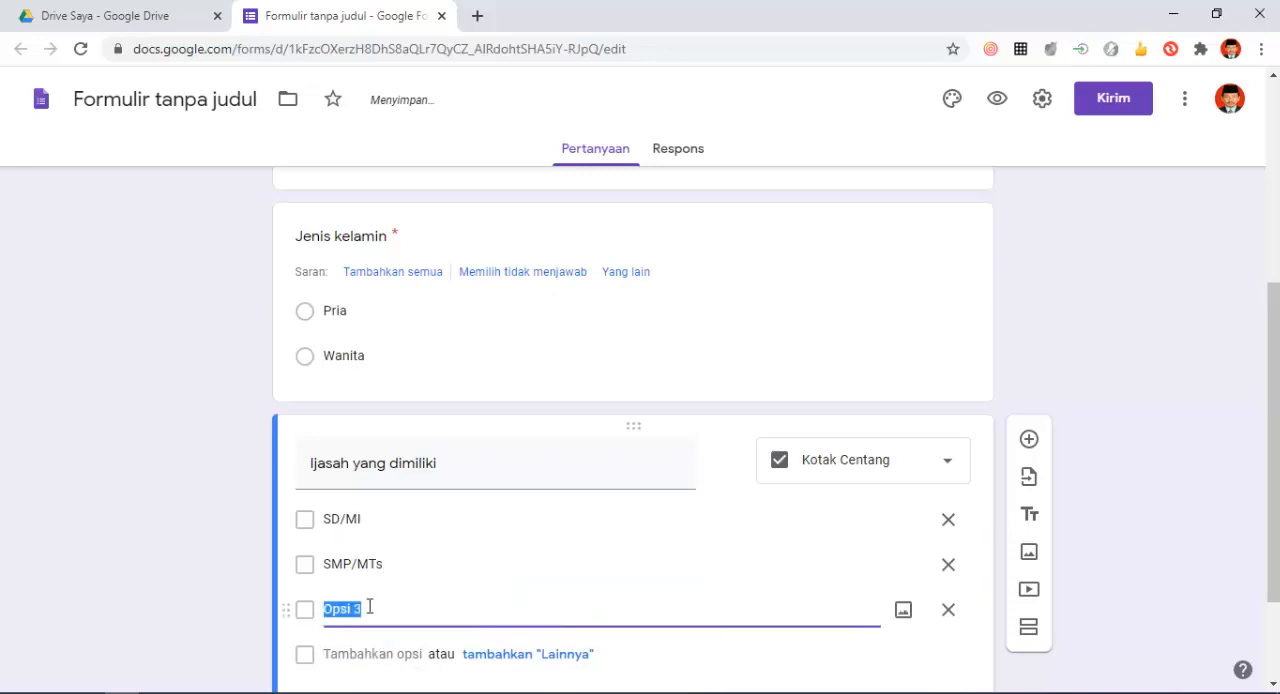
{"action": "type", "text": "S"}
{"action": "type", "text": "MA?MA"}
{"action": "type", "text": "/SMK/MA"}
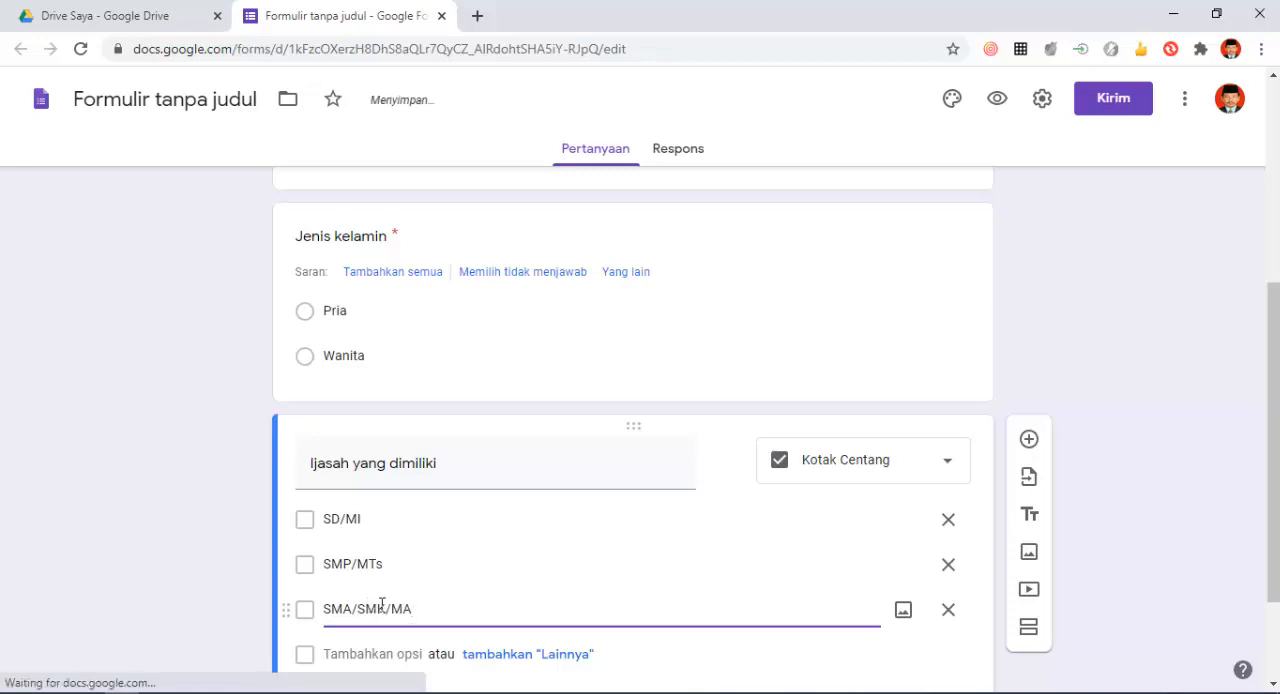
- Add the checkbox options "S1", "S2" and "S3" after "SMA/SMK/MA" in the "Ijasah yang dimiliki" question
{"action": "double_click", "coordinate": [351, 653]}
{"action": "left_click", "coordinate": [351, 653]}
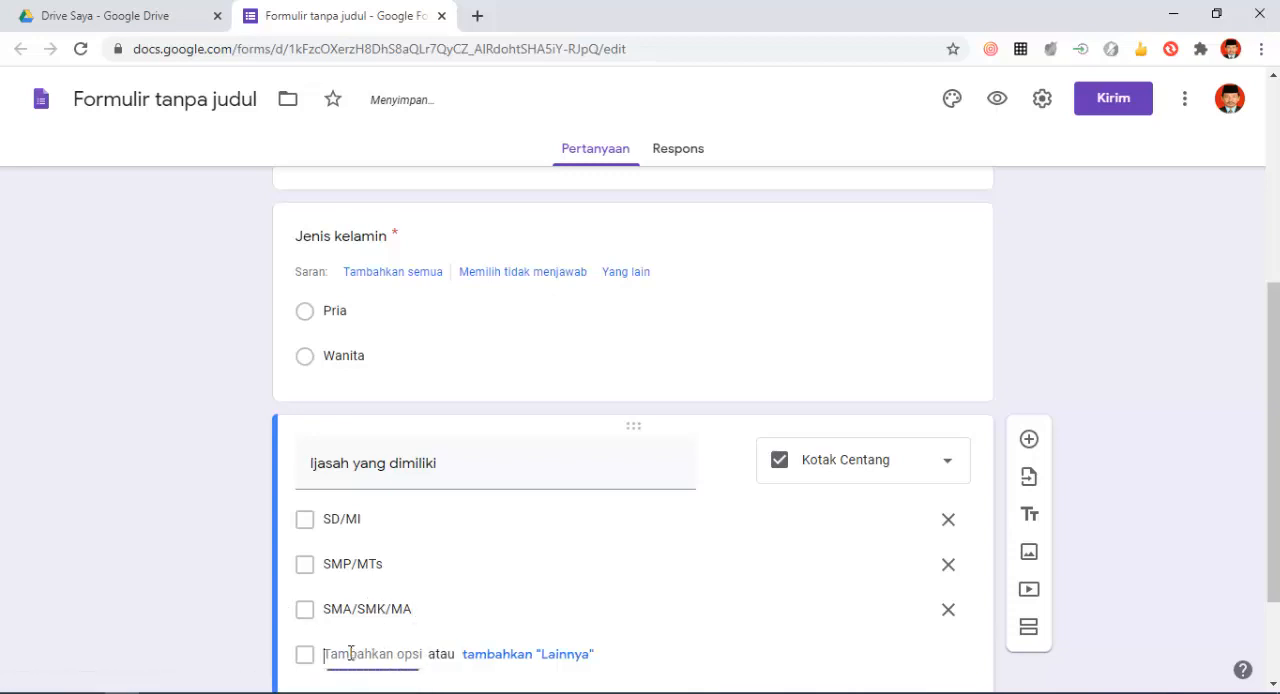
{"action": "type", "text": "S"}
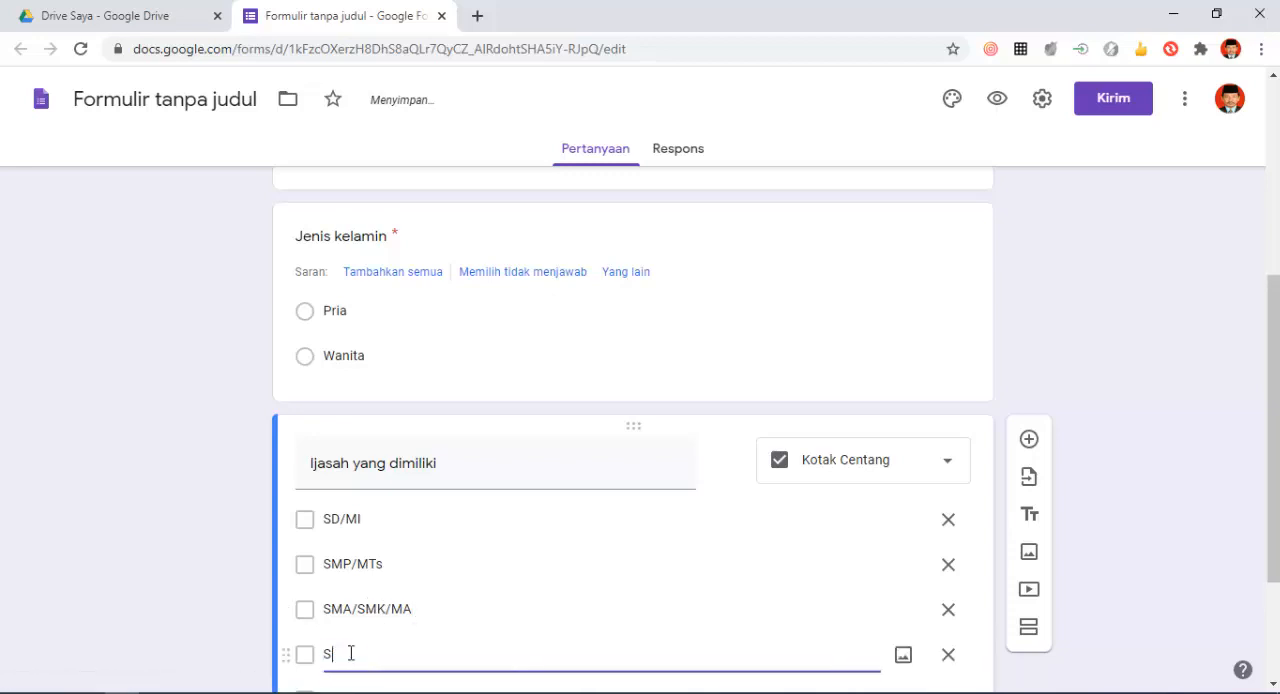
{"action": "type", "text": "1"}
{"action": "scroll", "coordinate": [351, 640], "scroll_direction": "down", "scroll_amount": 2}
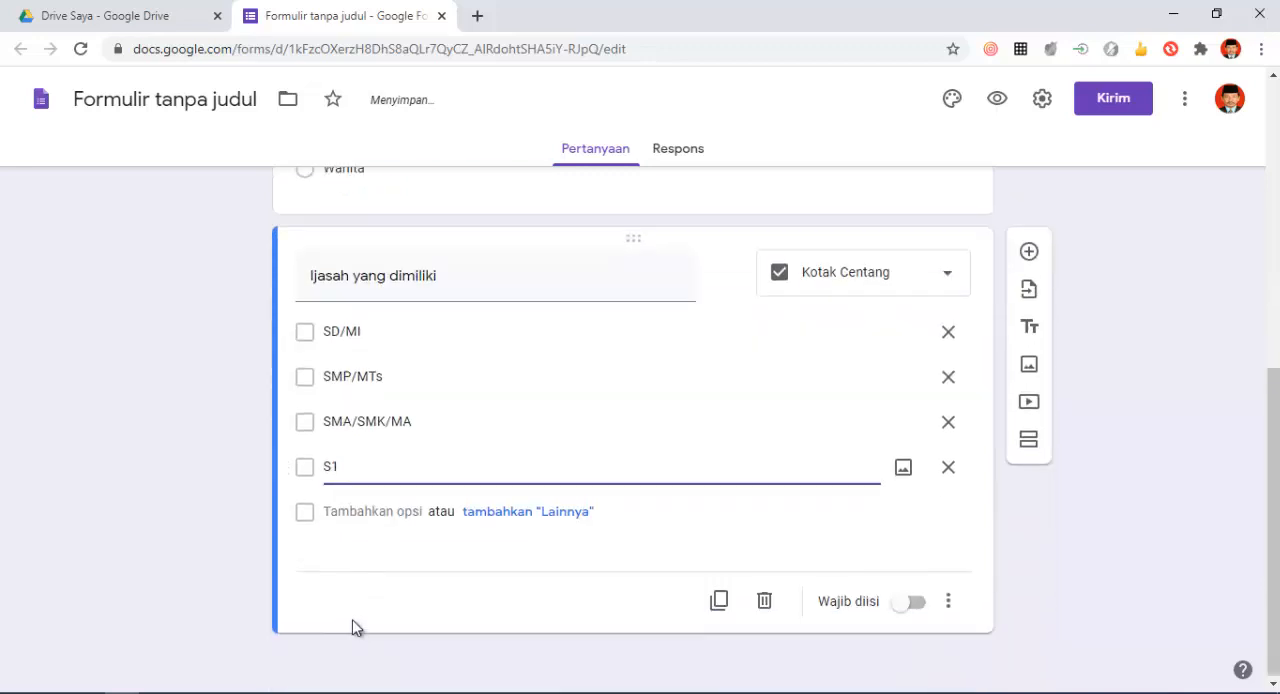
{"action": "left_click", "coordinate": [346, 511]}
{"action": "type", "text": "S2"}
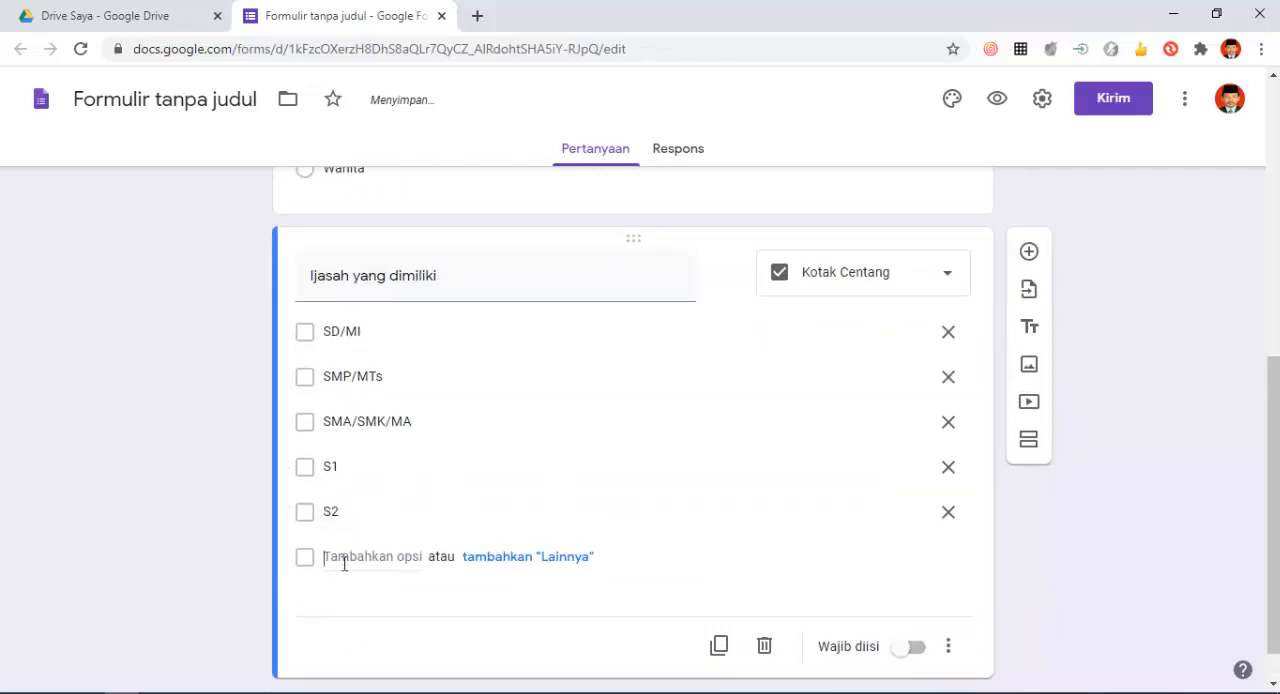
{"action": "left_click", "coordinate": [345, 558]}
{"action": "type", "text": "S3"}
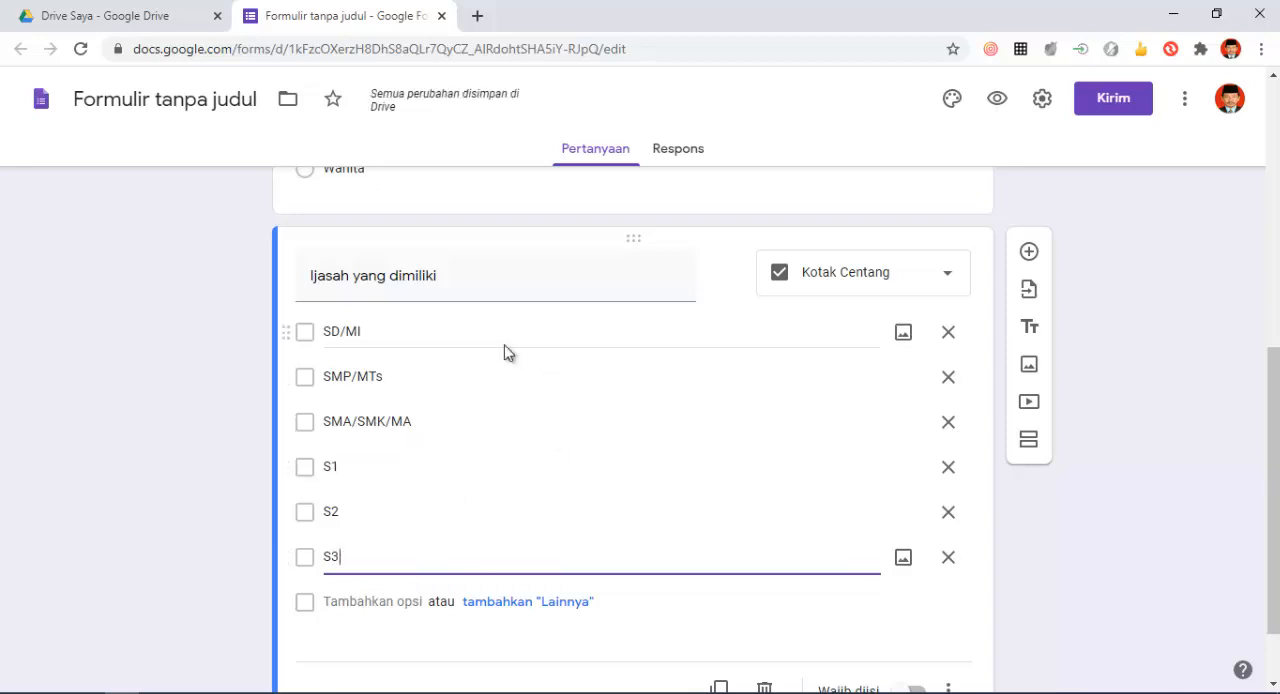
- Make the "Ijasah yang dimiliki" question required (Wajib diisi)
{"action": "left_click", "coordinate": [454, 278]}
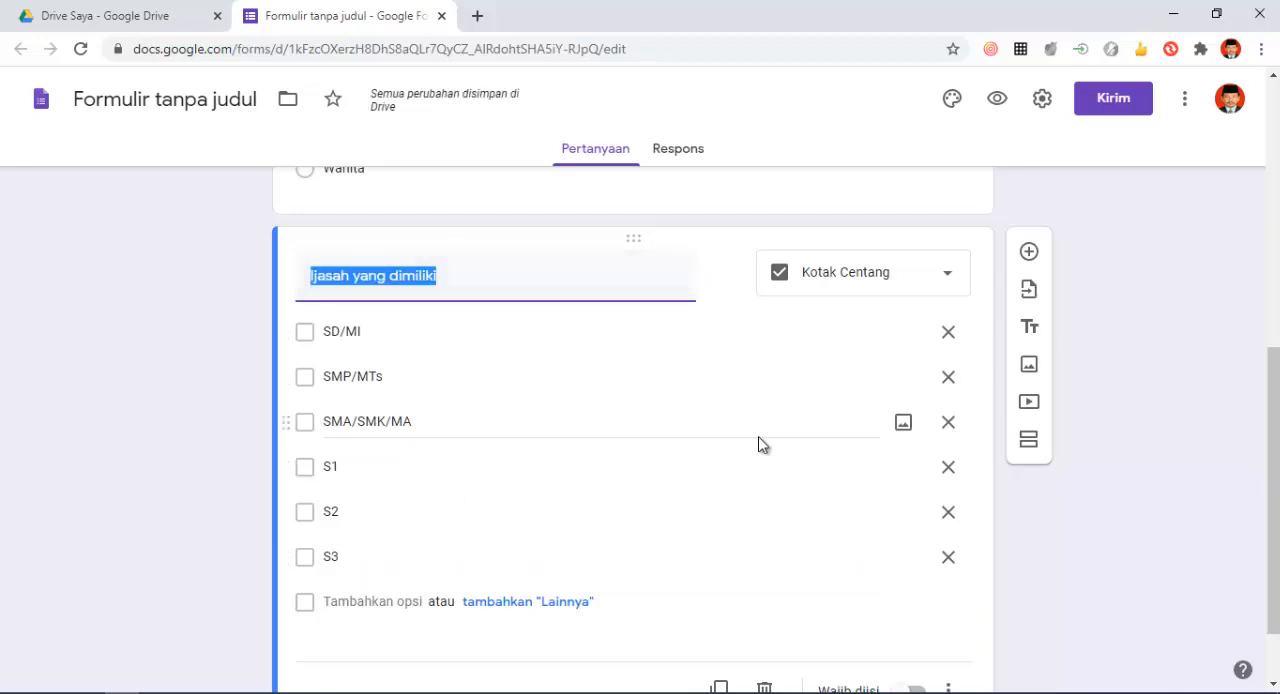
{"action": "scroll", "coordinate": [840, 480], "scroll_direction": "down", "scroll_amount": 1}
{"action": "left_click", "coordinate": [917, 608]}
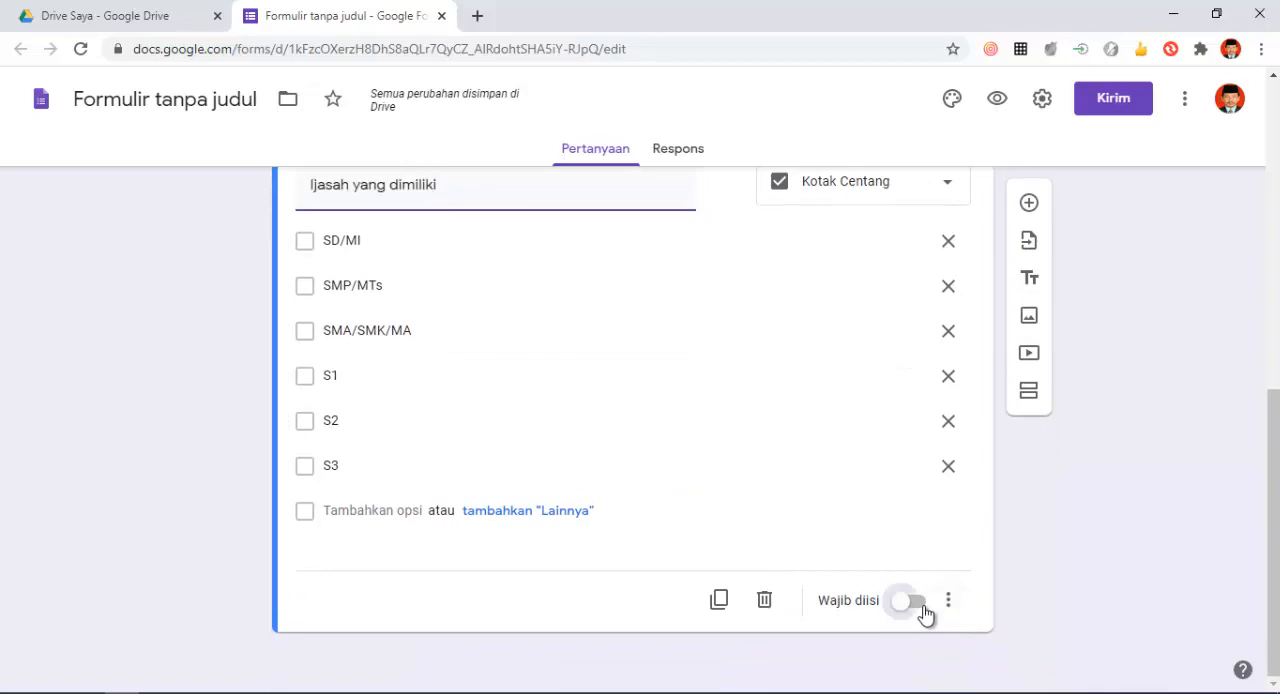
- Review the form from its title through the date, name, gender and diploma questions, checking their answer types and options
{"action": "scroll", "coordinate": [770, 490], "scroll_direction": "up", "scroll_amount": 7}
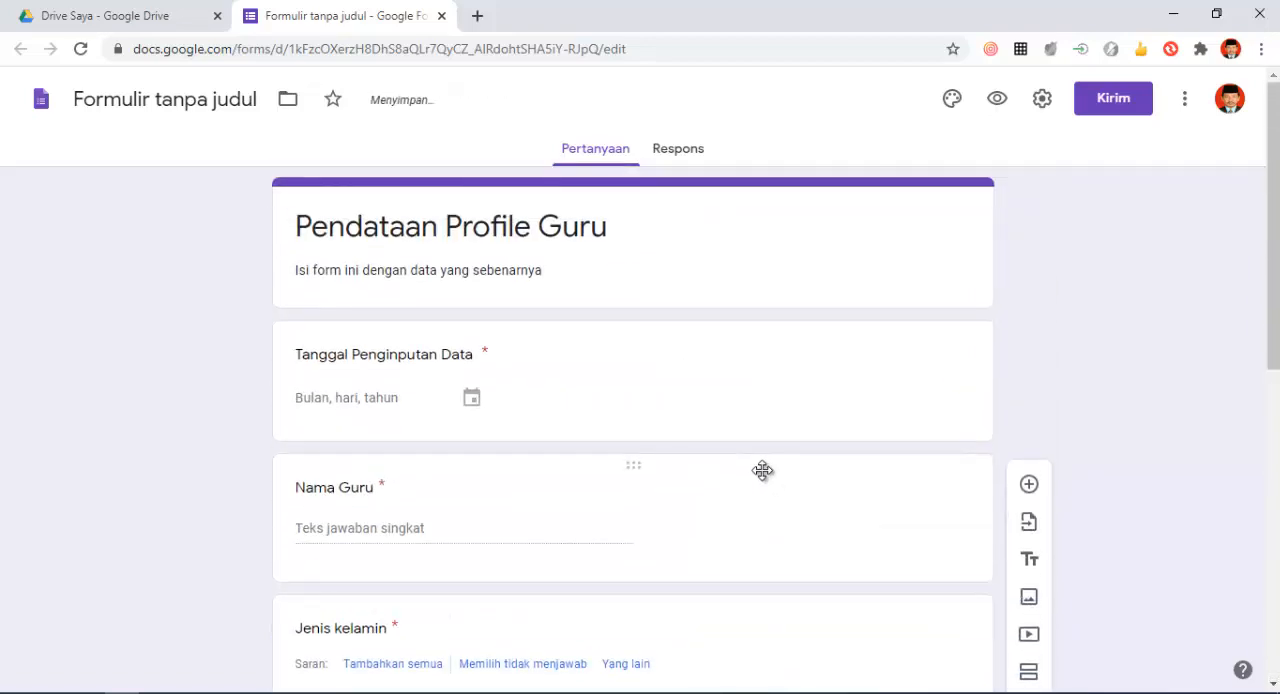
{"action": "scroll", "coordinate": [763, 472], "scroll_direction": "down", "scroll_amount": 3}
{"action": "scroll", "coordinate": [757, 468], "scroll_direction": "down", "scroll_amount": 4}
{"action": "scroll", "coordinate": [754, 465], "scroll_direction": "up", "scroll_amount": 7}
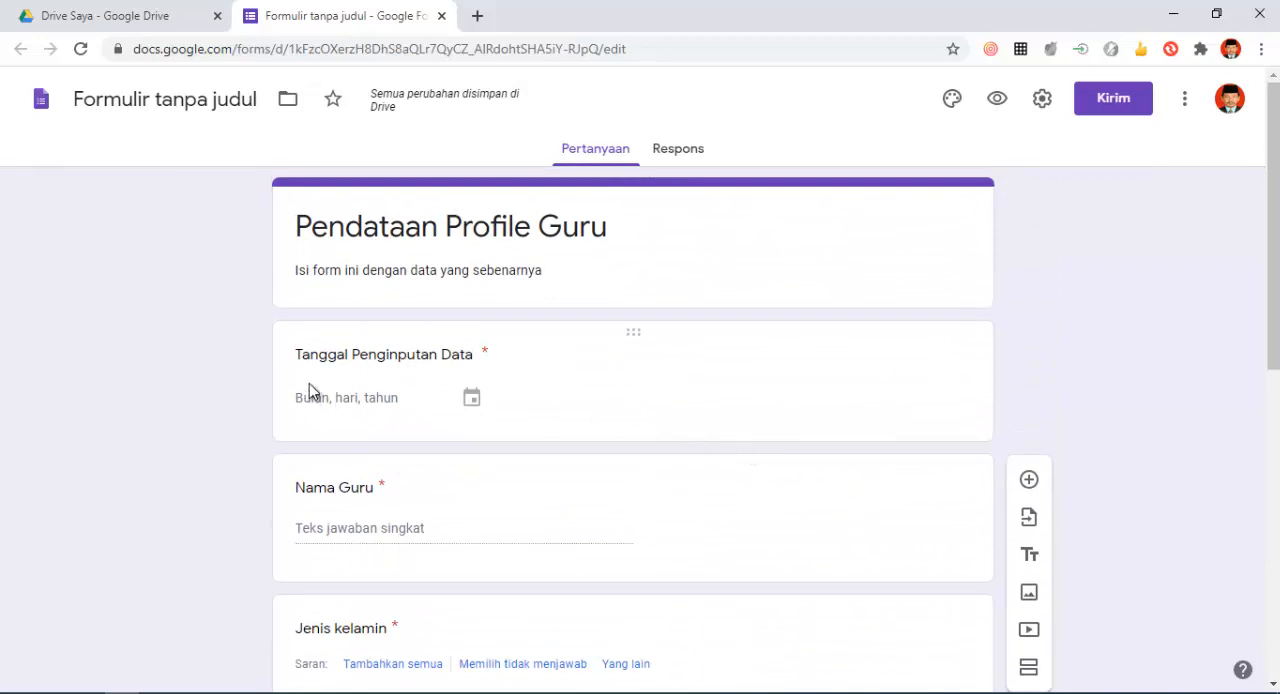
{"action": "scroll", "coordinate": [524, 385], "scroll_direction": "down", "scroll_amount": 2}
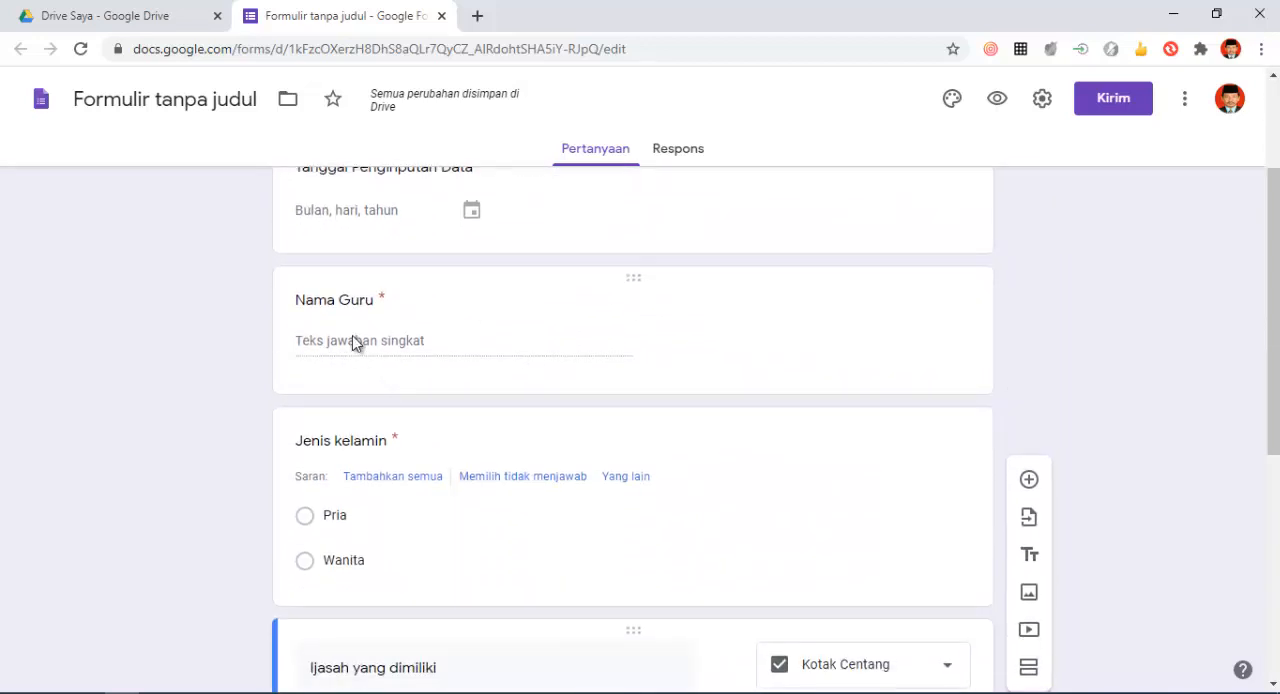
{"action": "scroll", "coordinate": [380, 425], "scroll_direction": "down", "scroll_amount": 4}
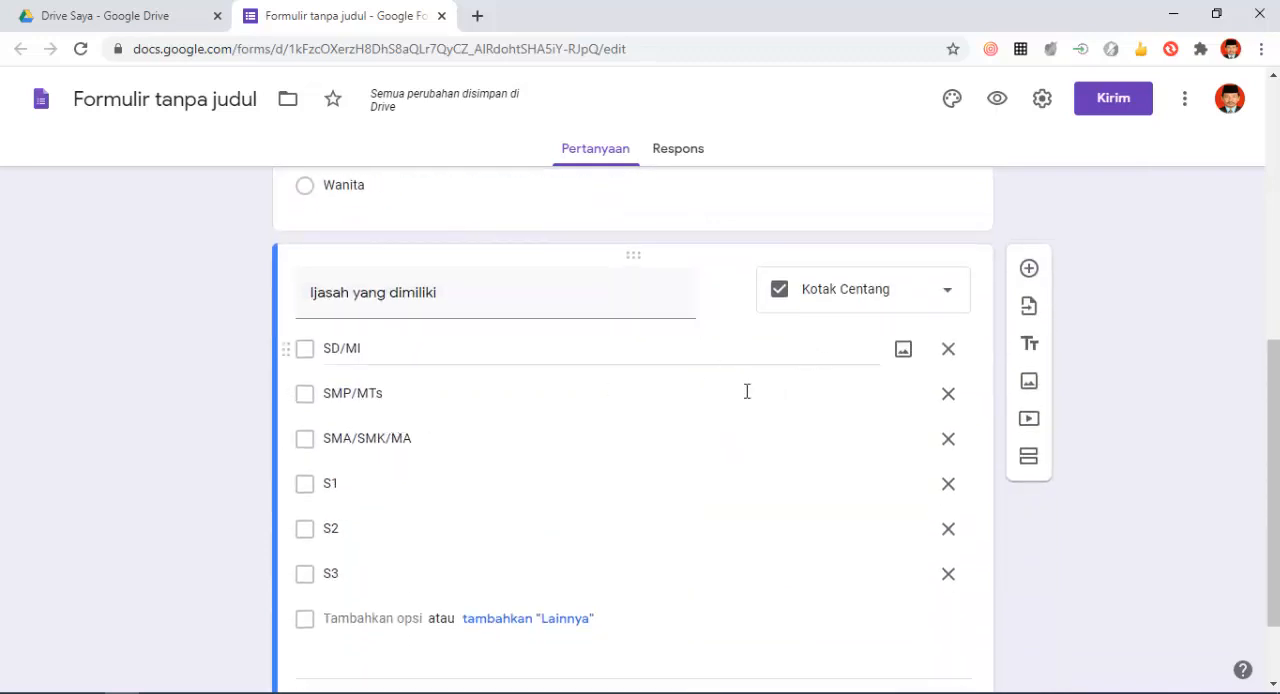
{"action": "scroll", "coordinate": [548, 430], "scroll_direction": "down", "scroll_amount": 1}
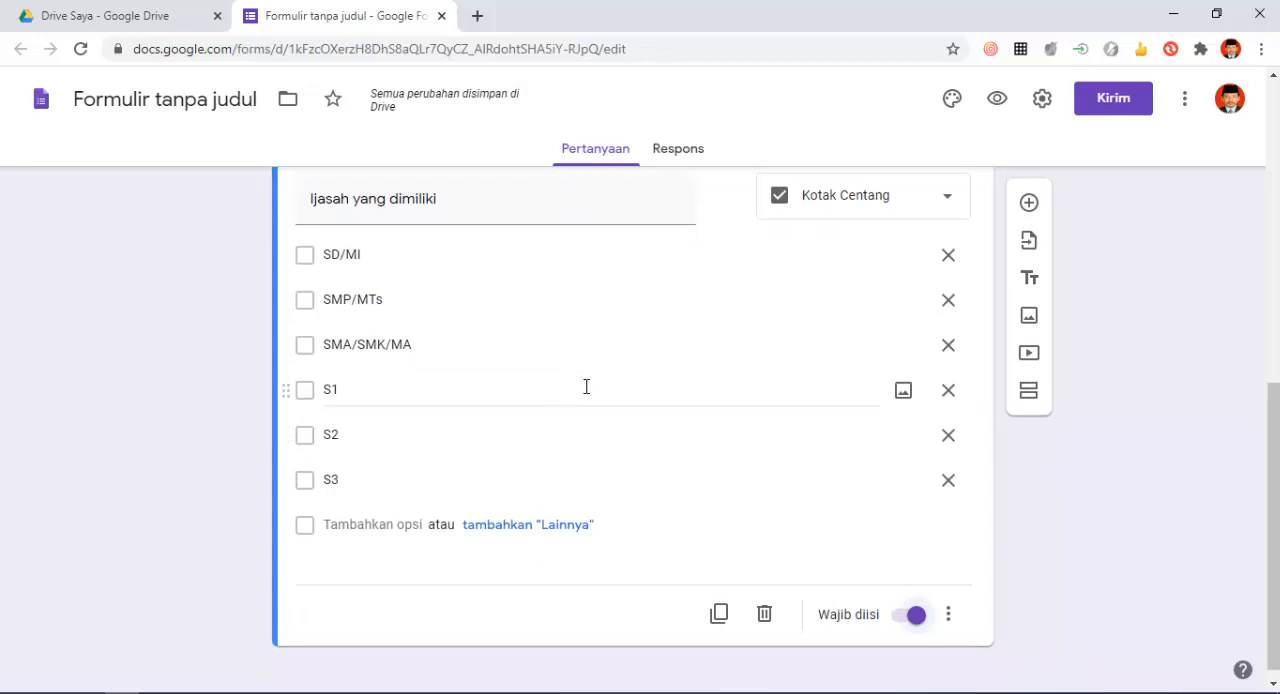
{"action": "scroll", "coordinate": [584, 392], "scroll_direction": "up", "scroll_amount": 1}
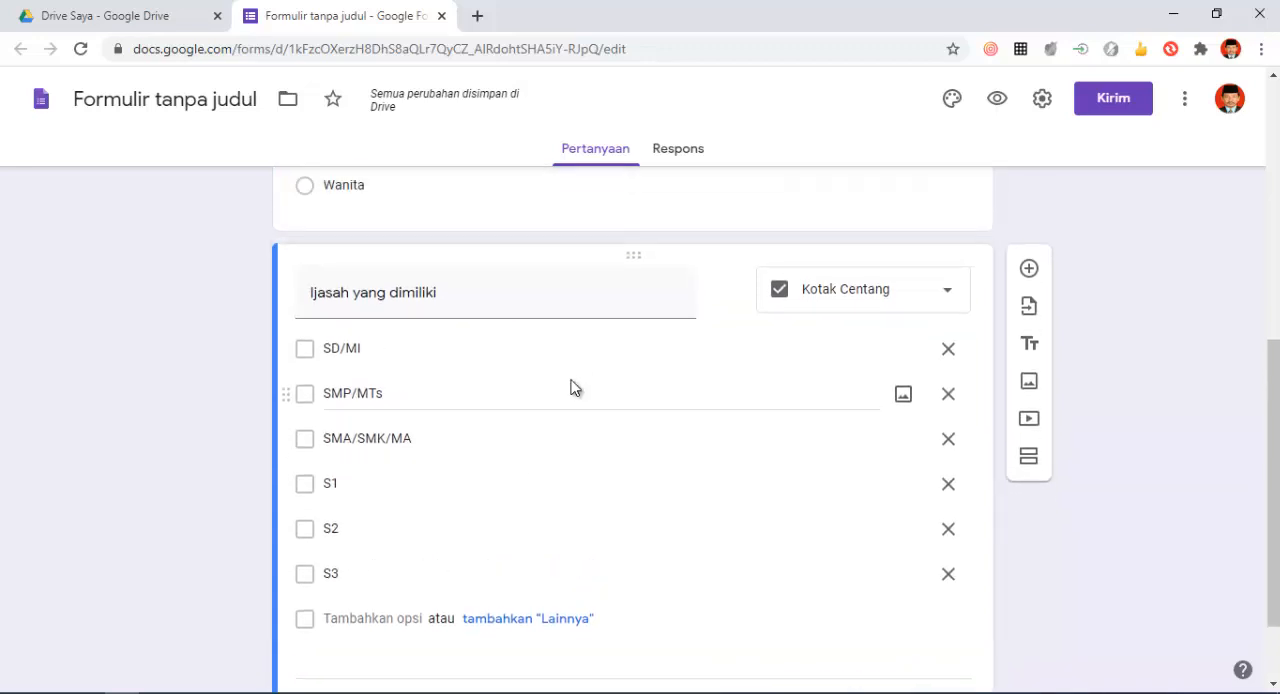
{"action": "scroll", "coordinate": [551, 347], "scroll_direction": "up", "scroll_amount": 6}
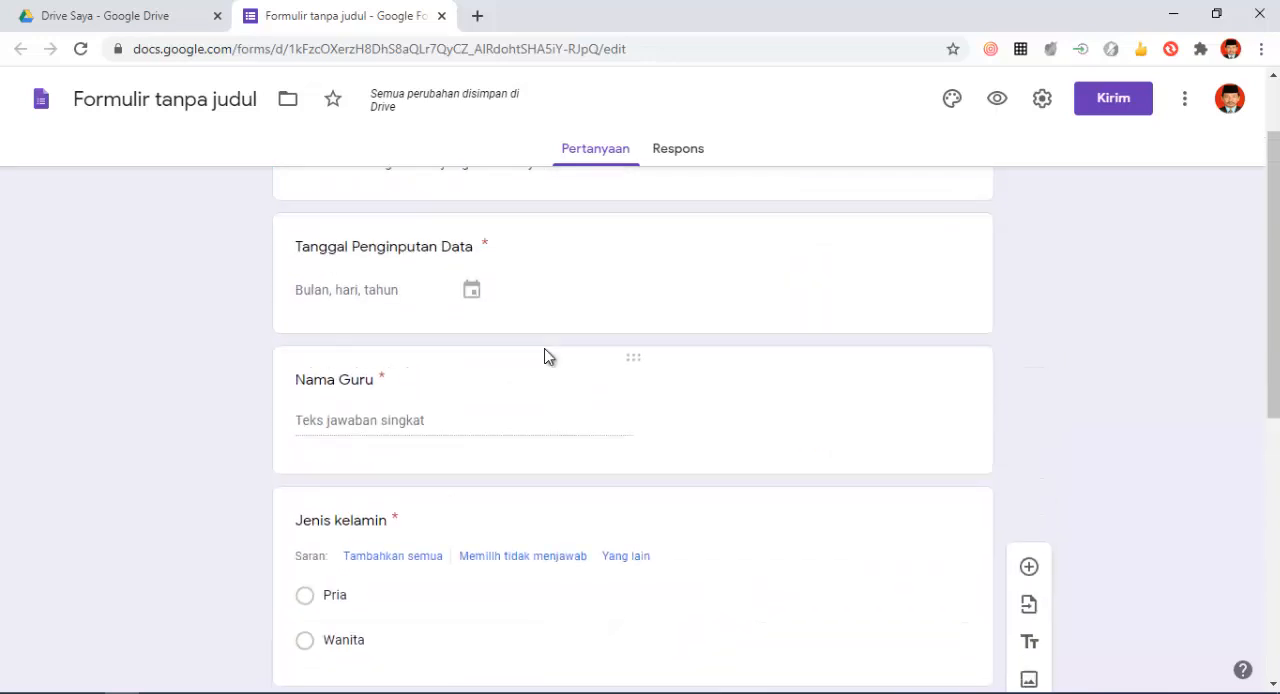
{"action": "scroll", "coordinate": [548, 358], "scroll_direction": "down", "scroll_amount": 3}
{"action": "scroll", "coordinate": [547, 358], "scroll_direction": "down", "scroll_amount": 4}
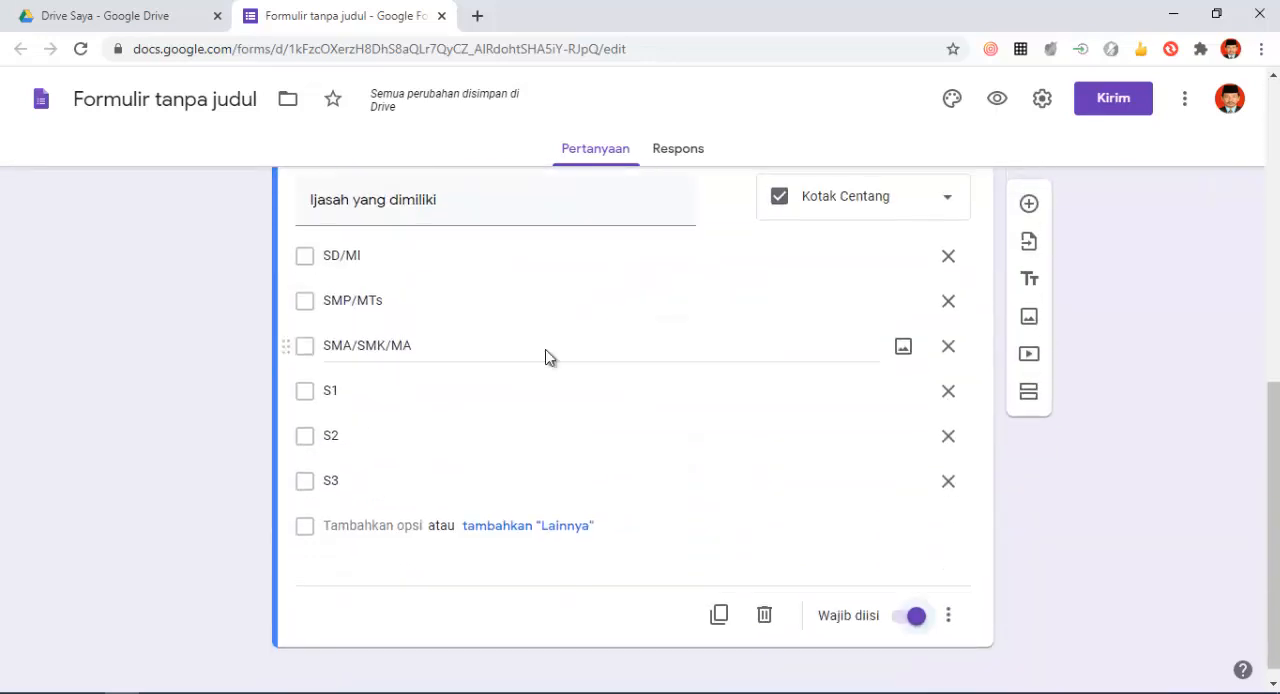
{"action": "scroll", "coordinate": [547, 358], "scroll_direction": "up", "scroll_amount": 7}
{"action": "scroll", "coordinate": [547, 358], "scroll_direction": "down", "scroll_amount": 7}
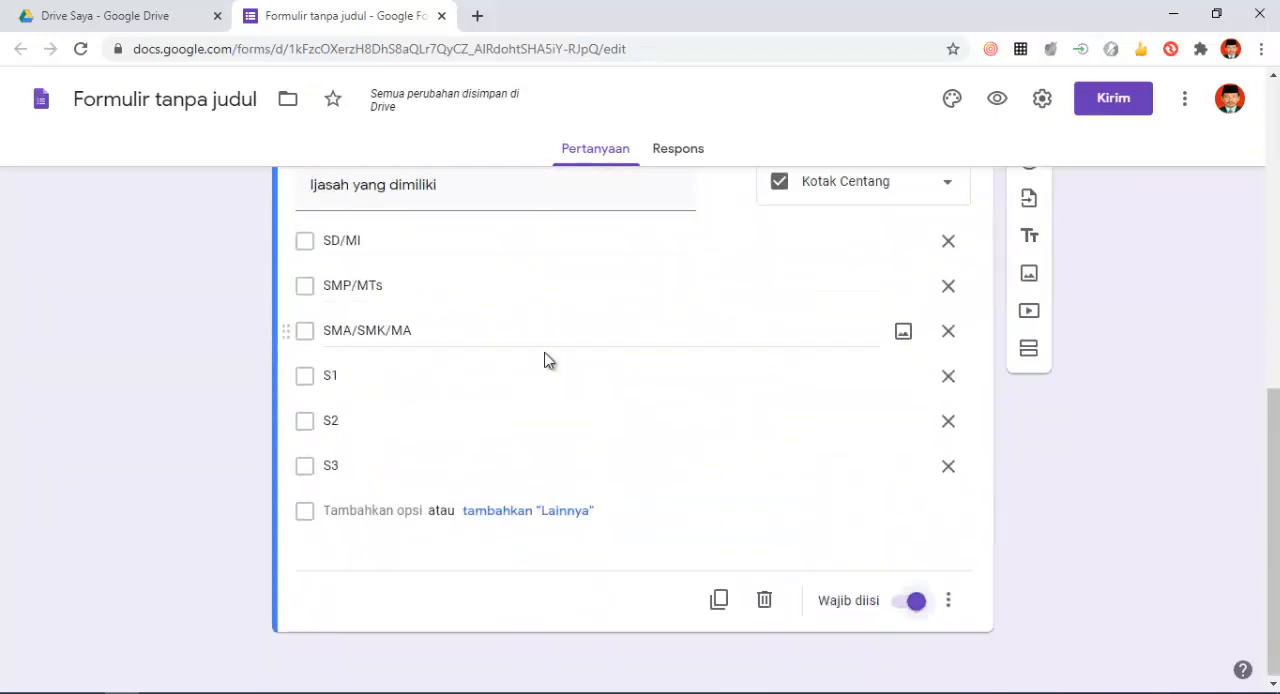
{"action": "scroll", "coordinate": [560, 365], "scroll_direction": "up", "scroll_amount": 3}
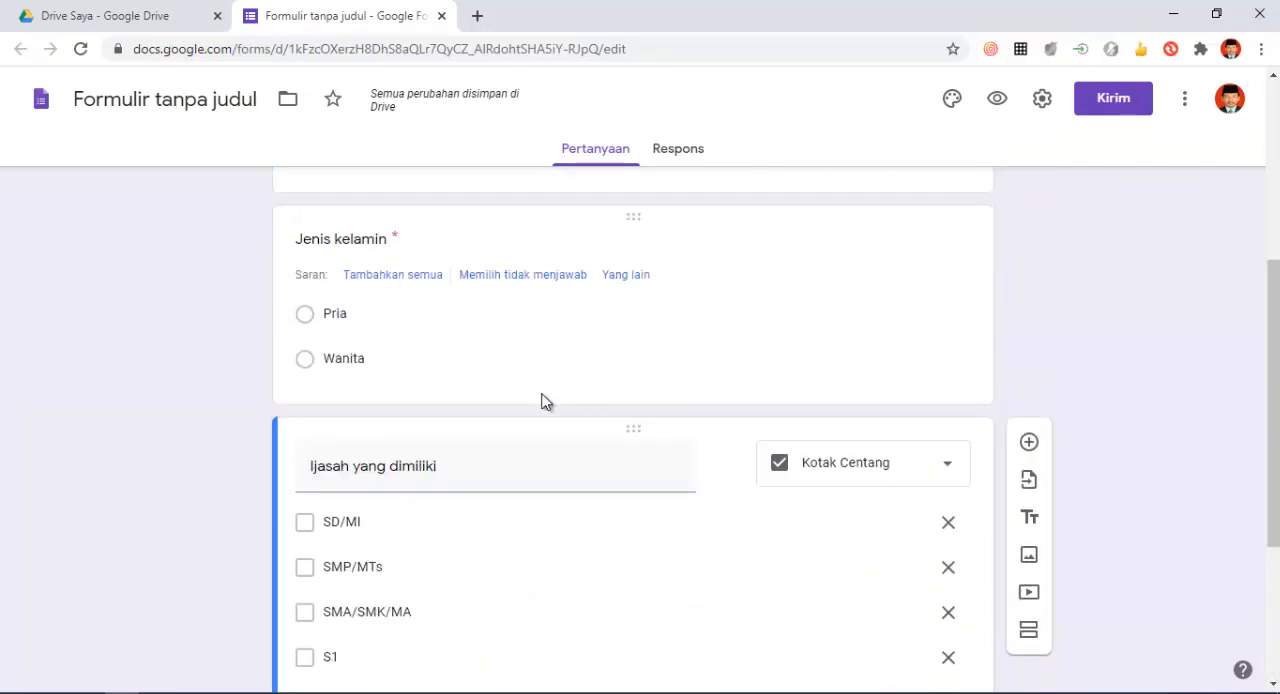
{"action": "scroll", "coordinate": [503, 455], "scroll_direction": "up", "scroll_amount": 3}
{"action": "scroll", "coordinate": [503, 447], "scroll_direction": "up", "scroll_amount": 2}
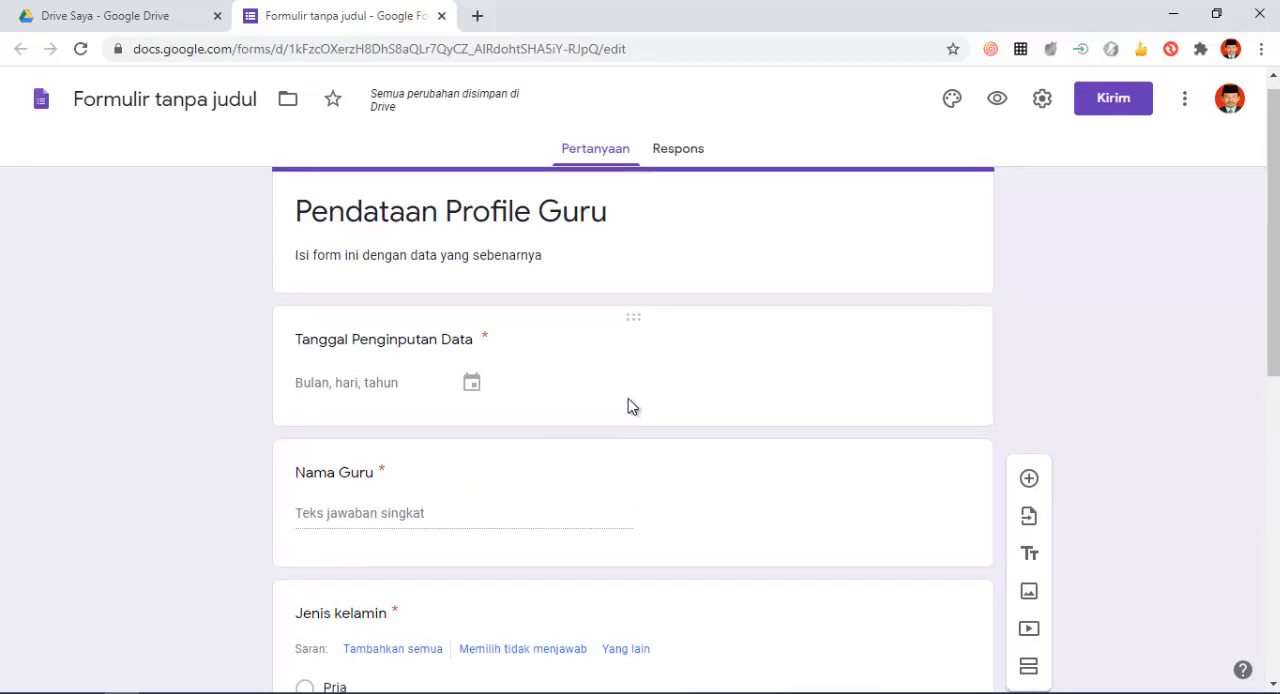
{"action": "scroll", "coordinate": [628, 400], "scroll_direction": "down", "scroll_amount": 7}
{"action": "scroll", "coordinate": [624, 400], "scroll_direction": "up", "scroll_amount": 7}
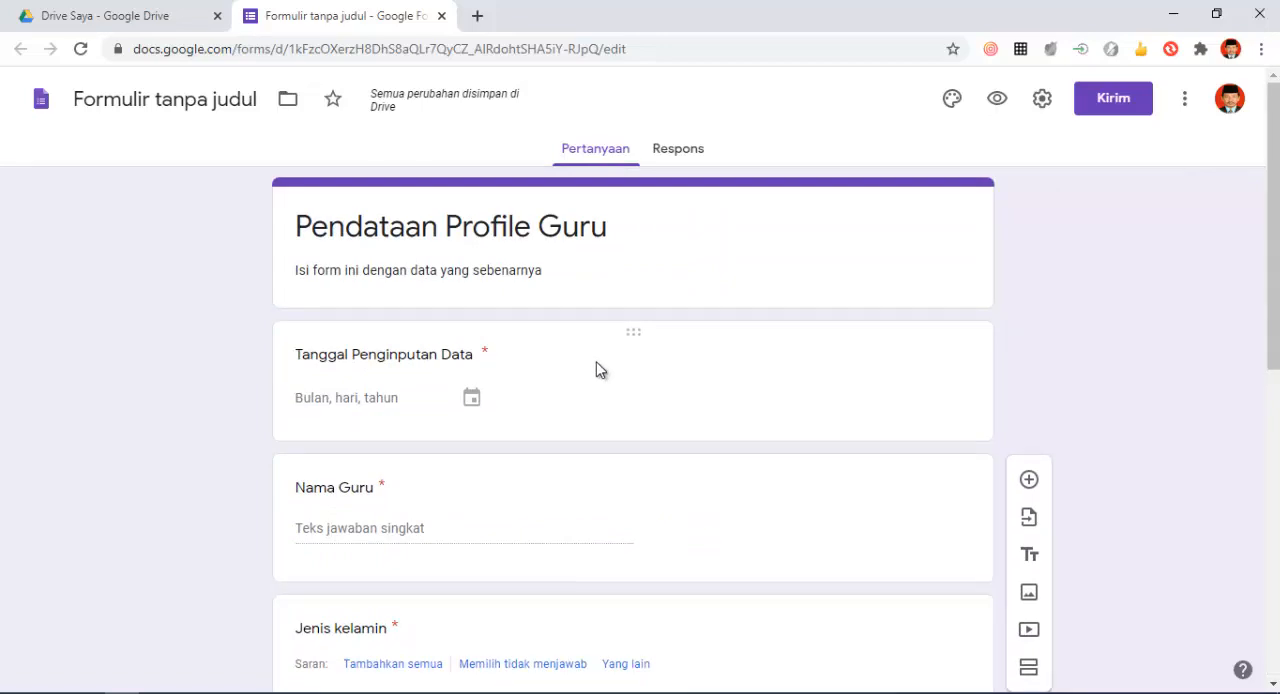
{"action": "scroll", "coordinate": [687, 400], "scroll_direction": "down", "scroll_amount": 4}
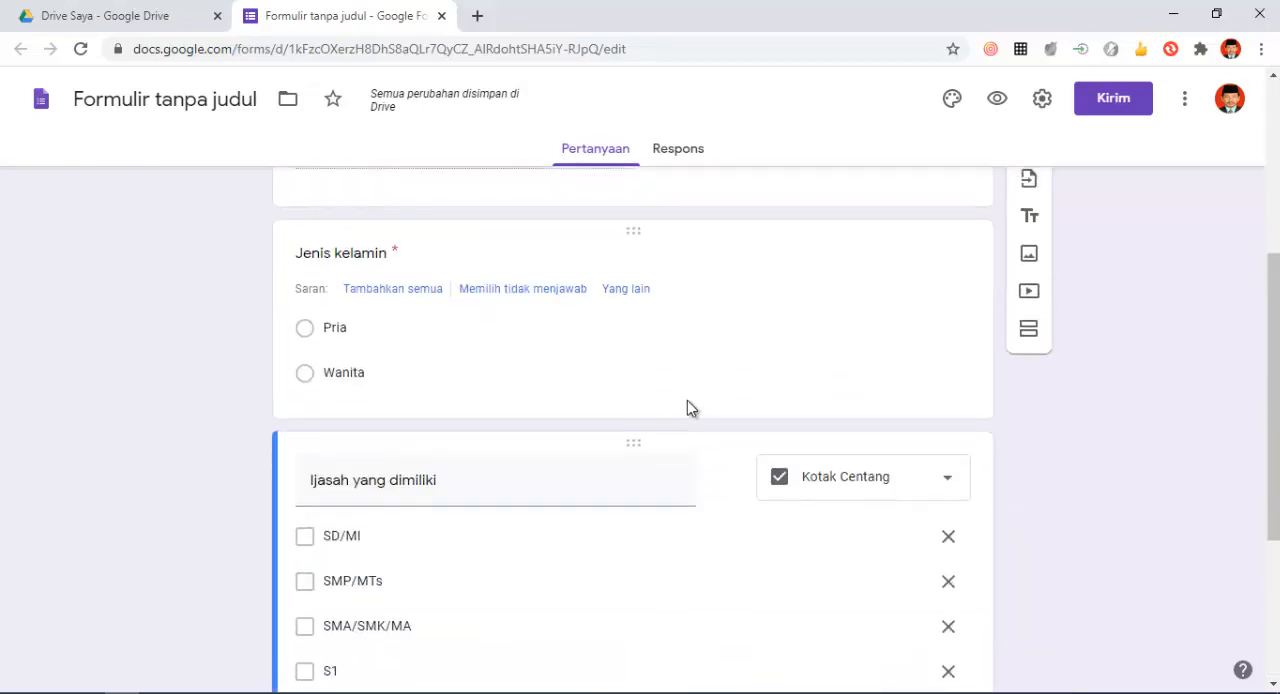
{"action": "scroll", "coordinate": [687, 400], "scroll_direction": "up", "scroll_amount": 4}
{"action": "scroll", "coordinate": [687, 398], "scroll_direction": "down", "scroll_amount": 5}
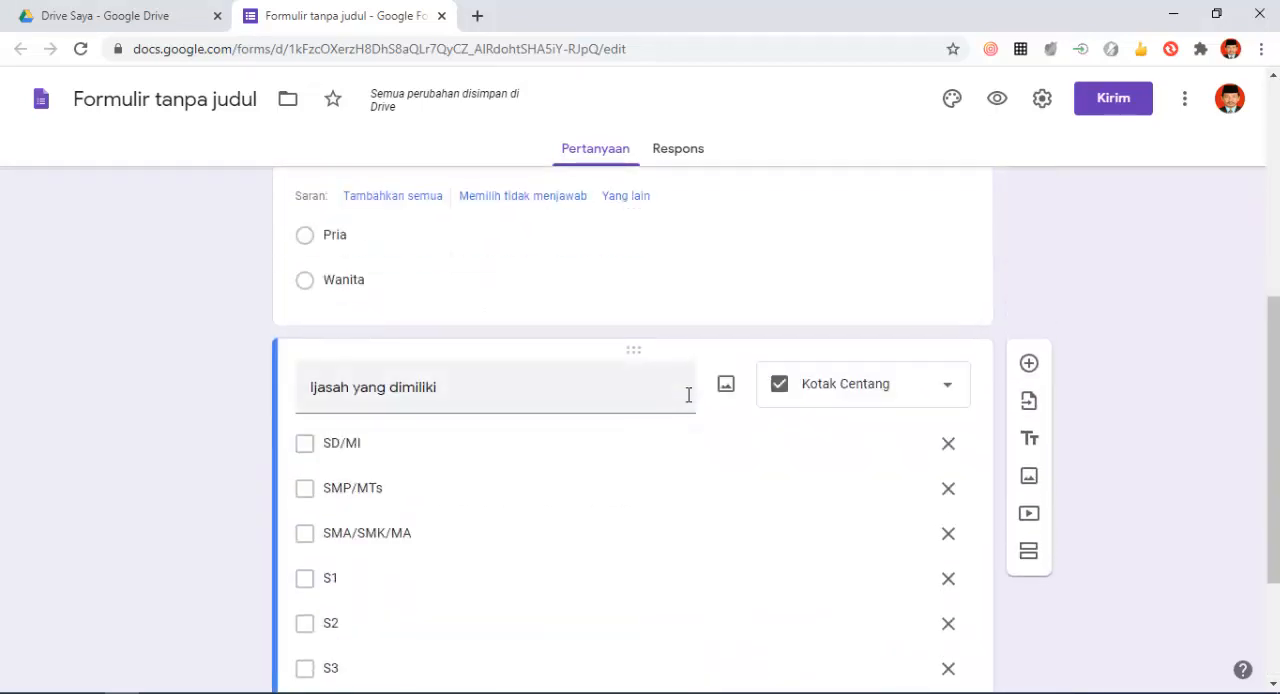
{"action": "scroll", "coordinate": [687, 397], "scroll_direction": "up", "scroll_amount": 5}
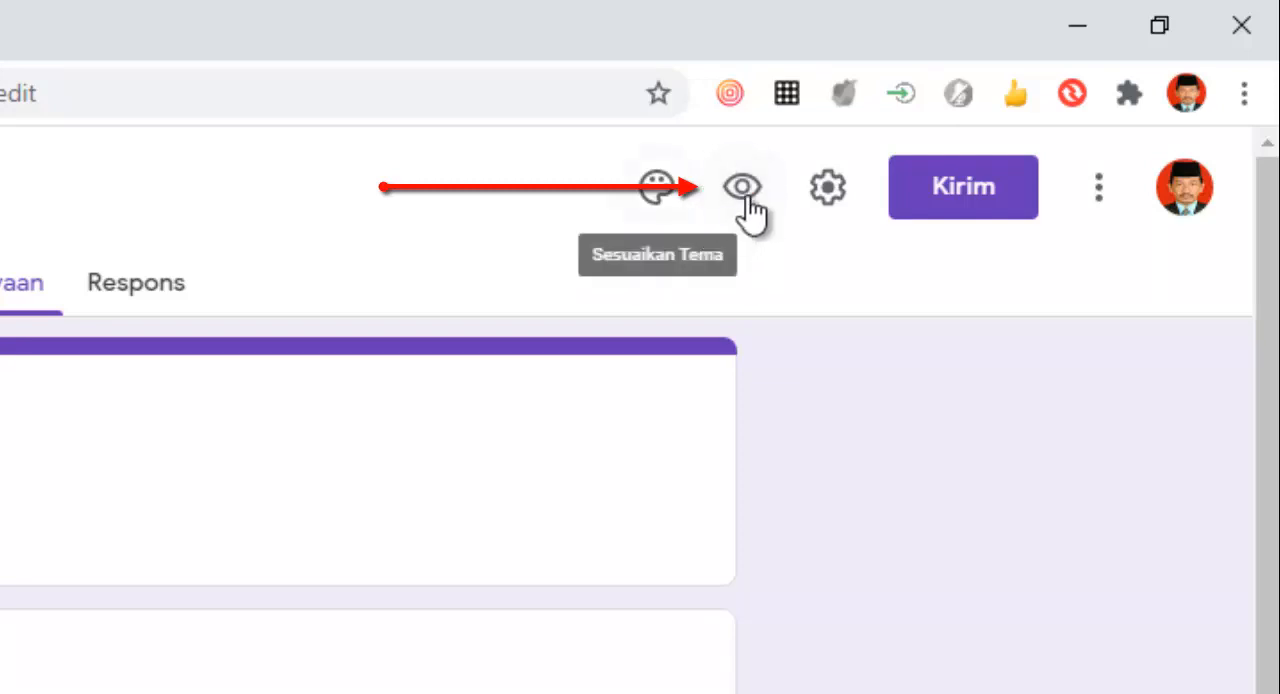
- Open the form's preview and look through its questions as a respondent sees them
{"action": "left_click", "coordinate": [744, 192]}
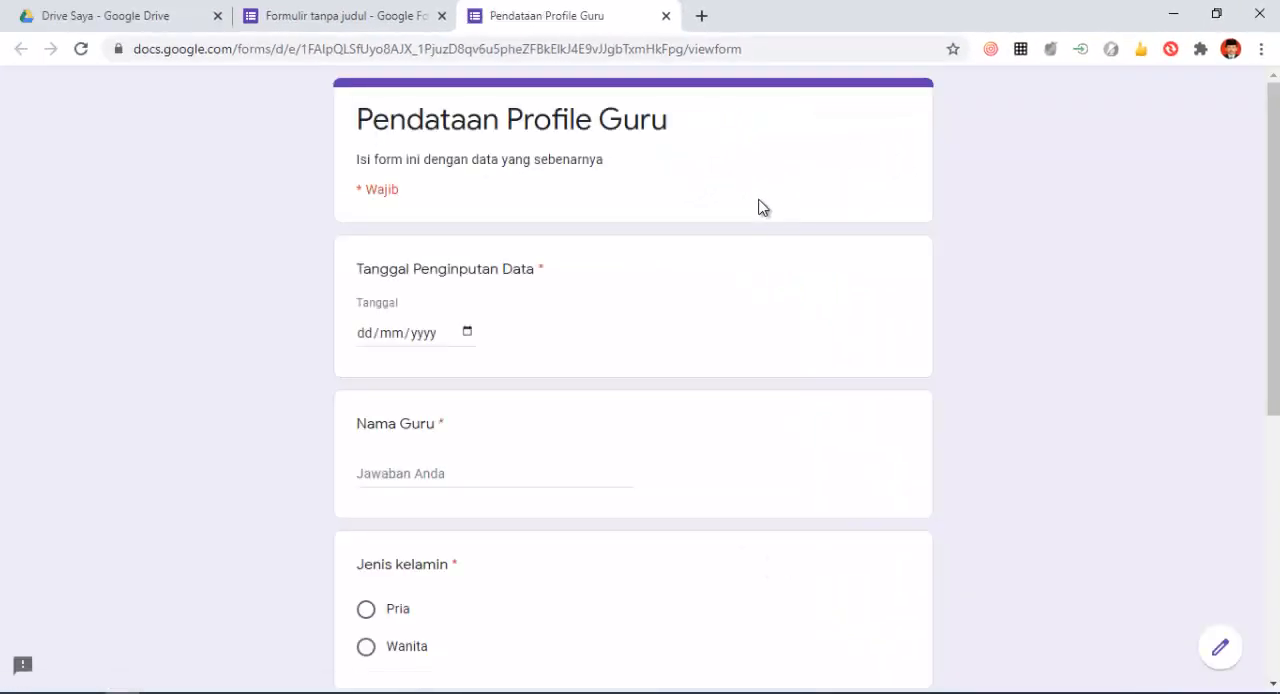
{"action": "scroll", "coordinate": [760, 207], "scroll_direction": "down", "scroll_amount": 3}
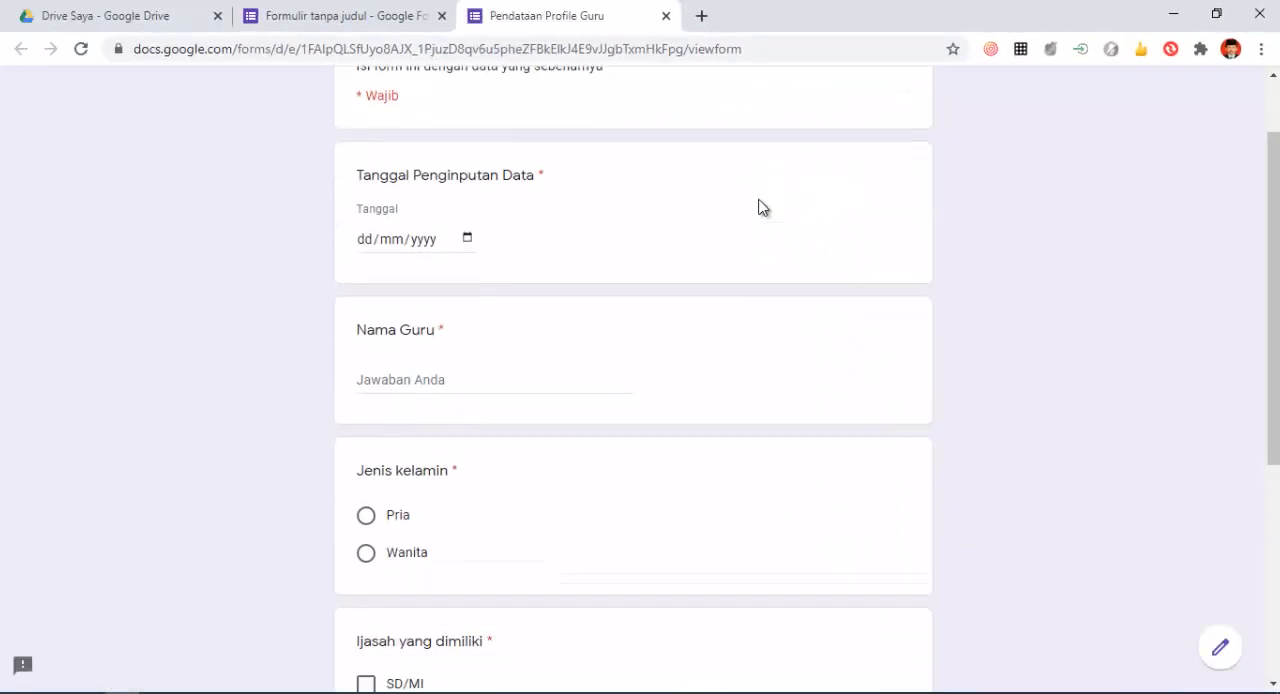
{"action": "scroll", "coordinate": [760, 207], "scroll_direction": "up", "scroll_amount": 1}
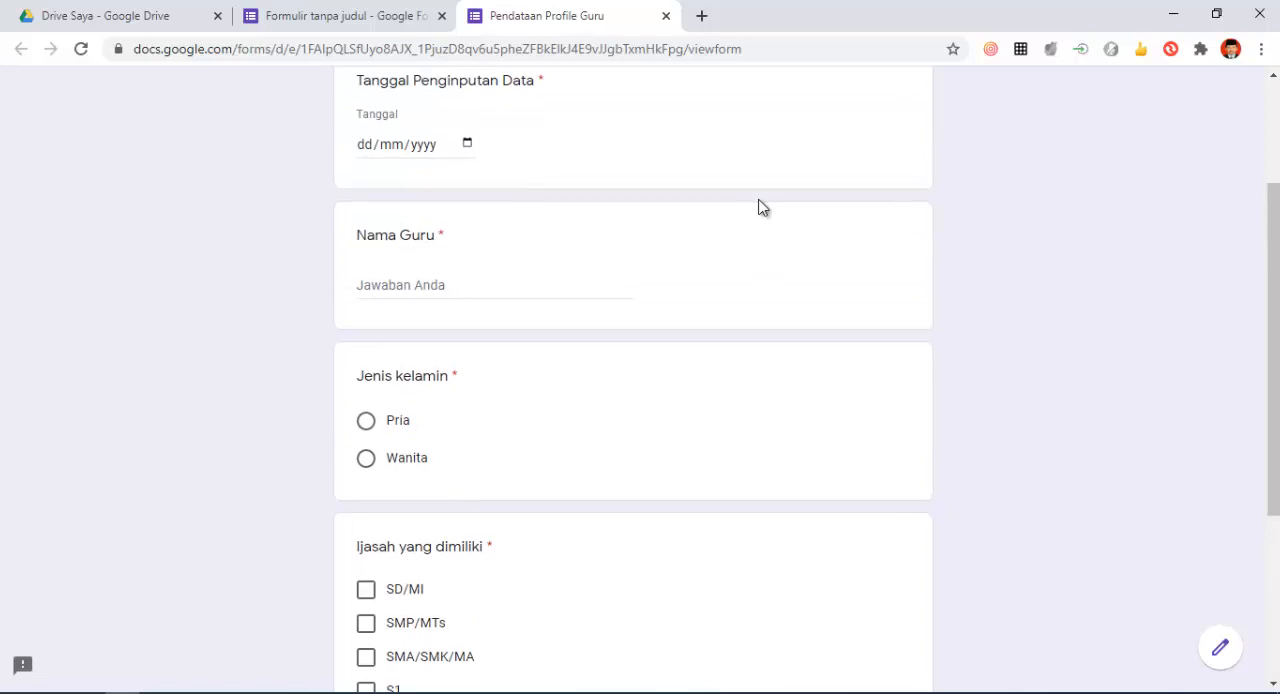
{"action": "scroll", "coordinate": [760, 207], "scroll_direction": "down", "scroll_amount": 3}
{"action": "scroll", "coordinate": [760, 207], "scroll_direction": "up", "scroll_amount": 5}
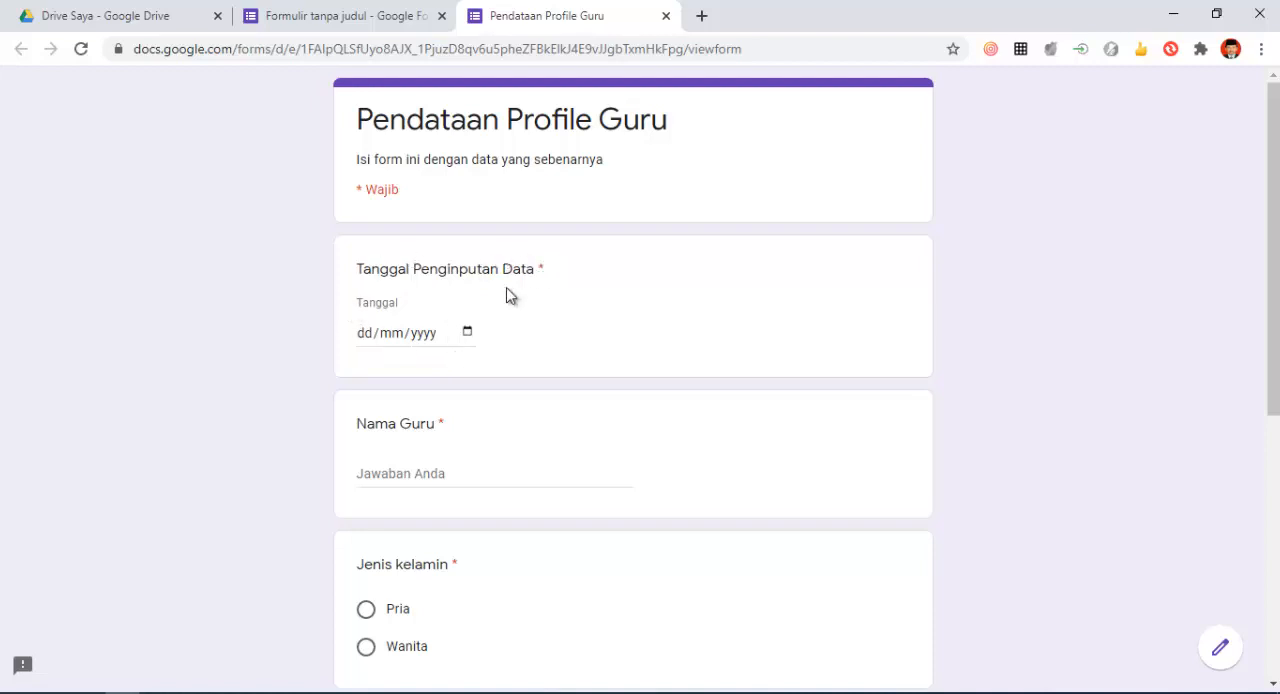
- Fill in the "Tanggal Penginputan Data" answer with the date 01/07/2020
{"action": "left_click", "coordinate": [417, 334]}
{"action": "left_click", "coordinate": [367, 335]}
{"action": "type", "text": "02"}
{"action": "key", "text": "shift+Tab"}
{"action": "type", "text": "01/"}
{"action": "type", "text": "0"}
{"action": "type", "text": "7/000"}
{"action": "type", "text": "20"}
- Enter the teacher's name under "Nama Guru" and choose "Pria" for "Jenis kelamin"
{"action": "left_click", "coordinate": [442, 476]}
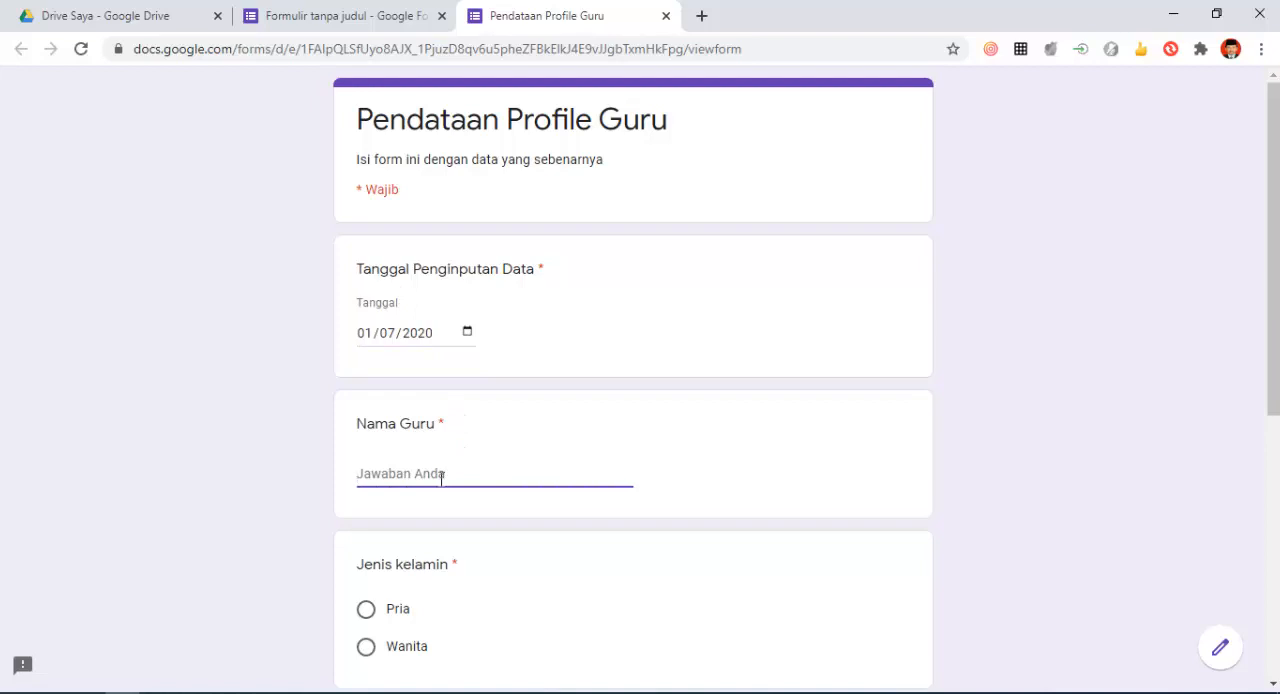
{"action": "type", "text": "Nashori"}
{"action": "scroll", "coordinate": [449, 462], "scroll_direction": "down", "scroll_amount": 2}
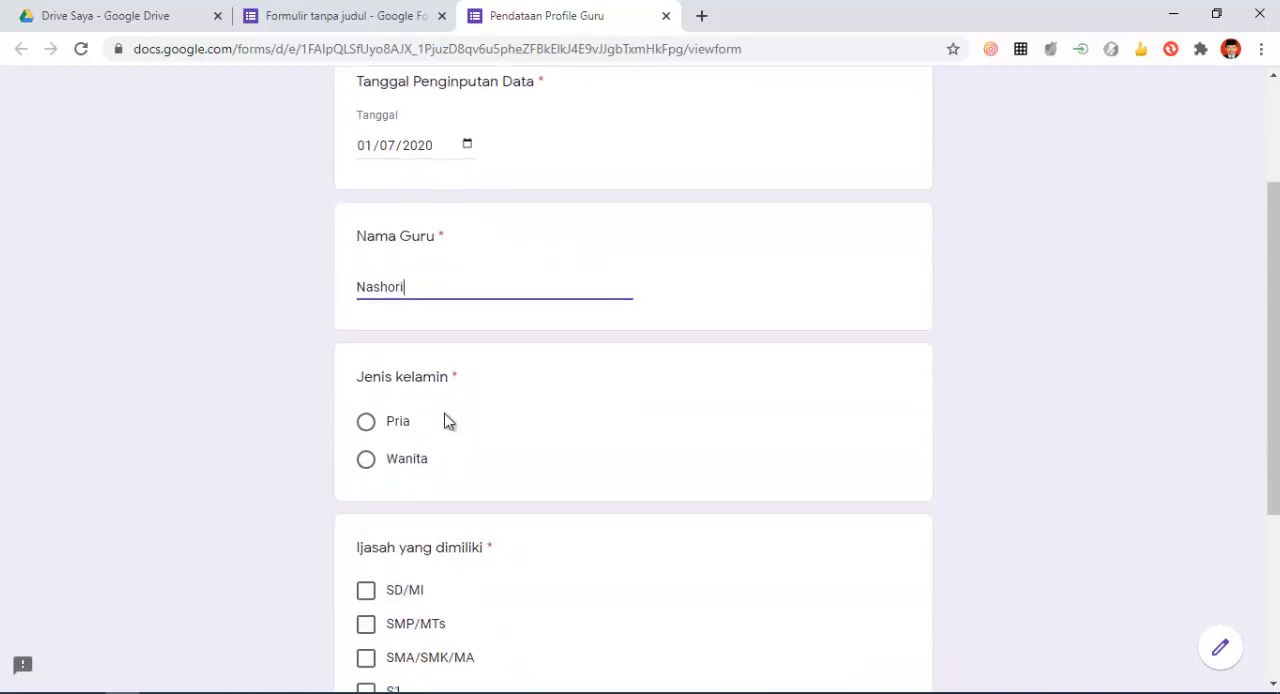
{"action": "left_click", "coordinate": [368, 425]}
- Check SD/MI, SMP/MTs, SMA/SMK/MA, S1 and S2 as the answers to "Ijasah yang dimiliki"
{"action": "scroll", "coordinate": [497, 414], "scroll_direction": "down", "scroll_amount": 3}
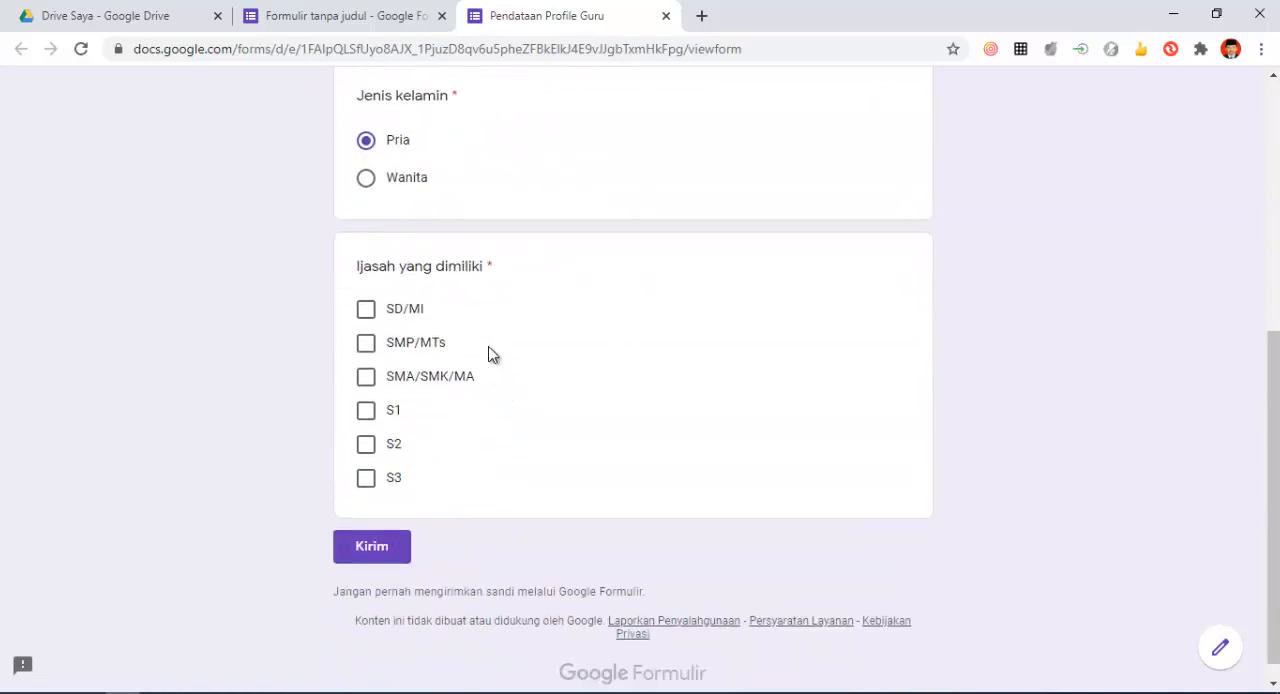
{"action": "left_click", "coordinate": [370, 320]}
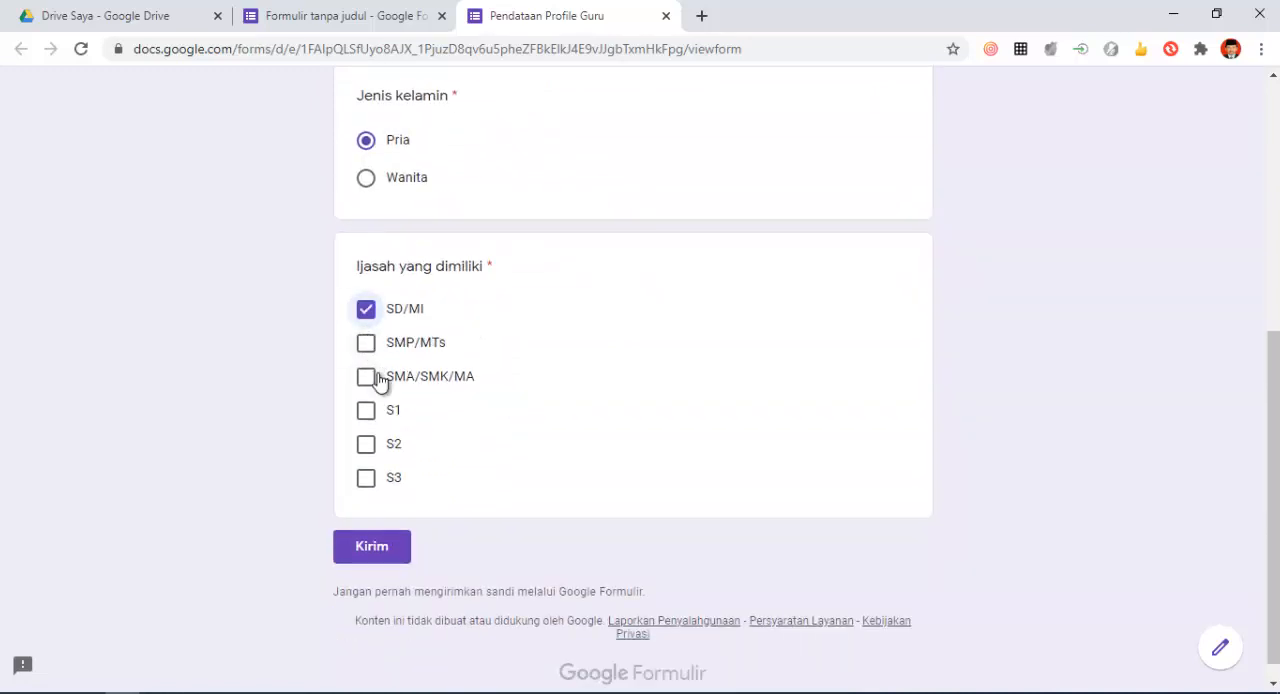
{"action": "left_click", "coordinate": [367, 348]}
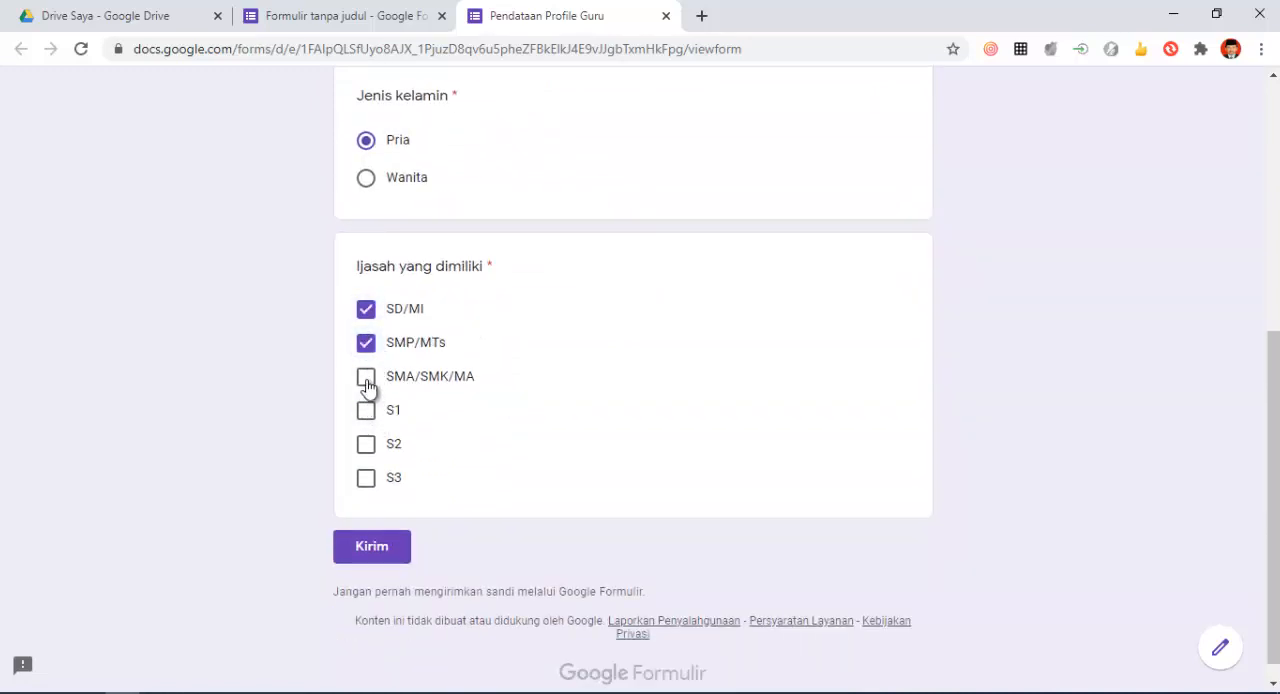
{"action": "left_click", "coordinate": [366, 380]}
{"action": "left_click", "coordinate": [367, 414]}
{"action": "left_click", "coordinate": [367, 446]}
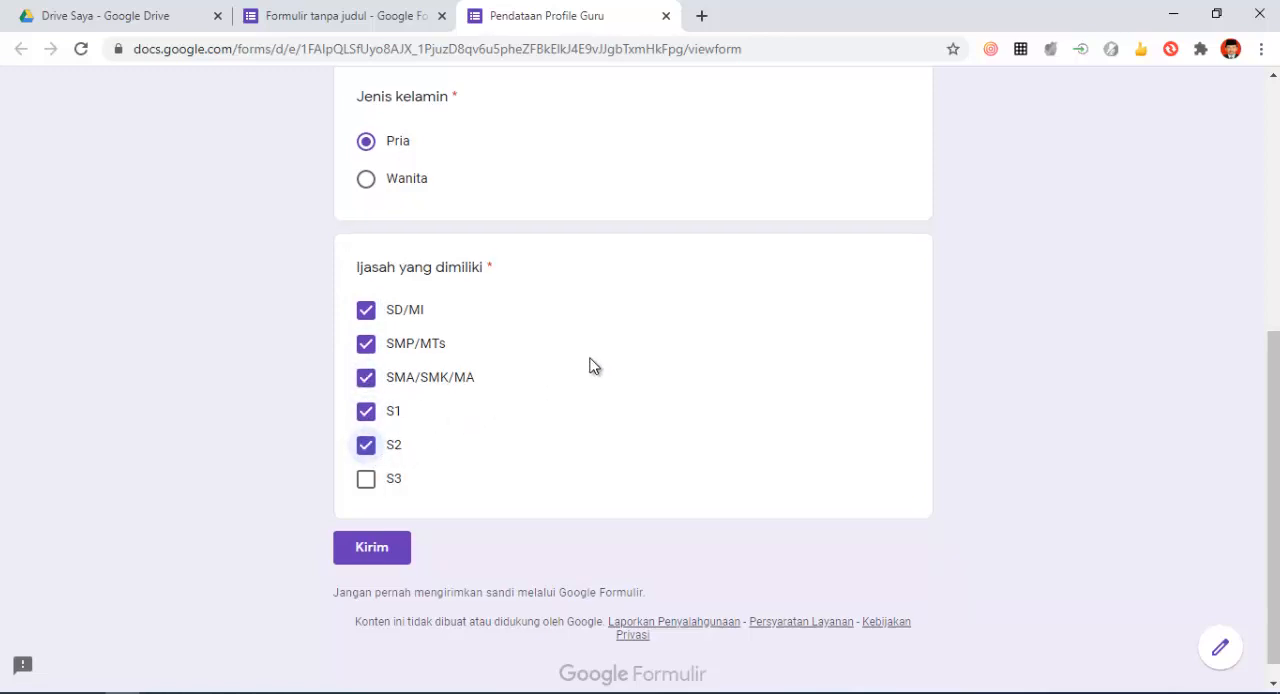
- Review and submit the completed test response, and close the preview to return to the form editor
{"action": "scroll", "coordinate": [590, 366], "scroll_direction": "up", "scroll_amount": 5}
{"action": "scroll", "coordinate": [590, 366], "scroll_direction": "down", "scroll_amount": 5}
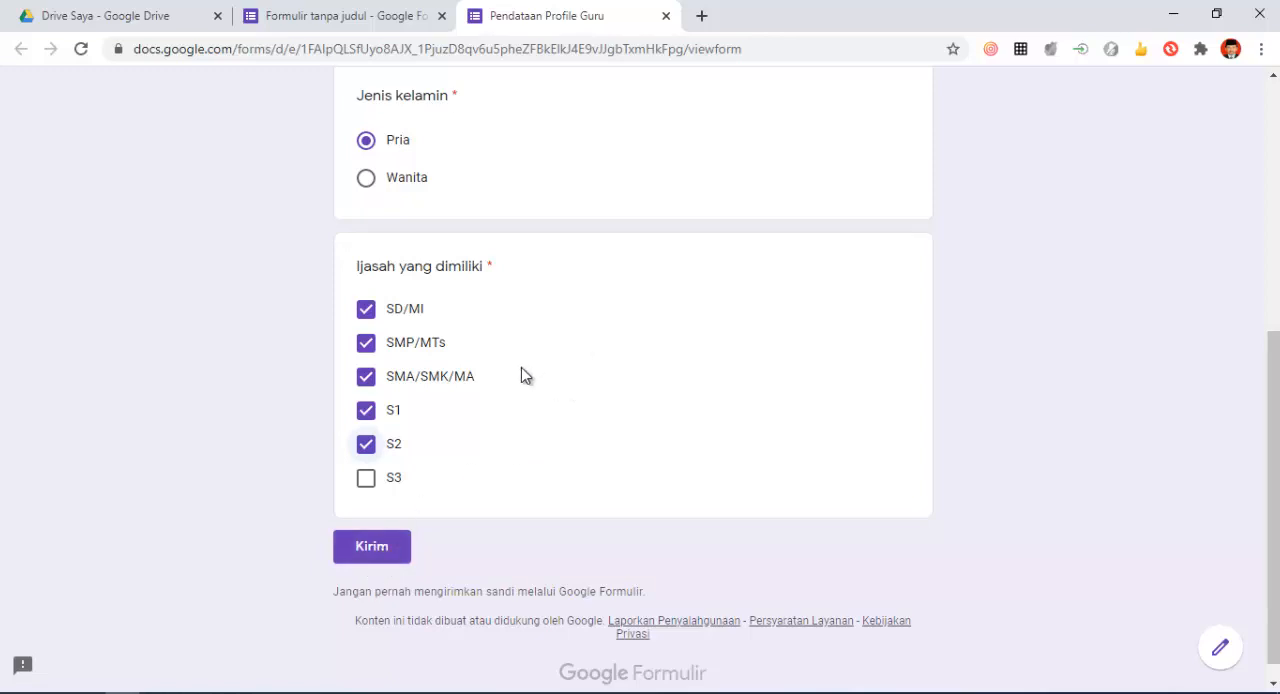
{"action": "scroll", "coordinate": [515, 376], "scroll_direction": "down", "scroll_amount": 1}
{"action": "left_click", "coordinate": [405, 527]}
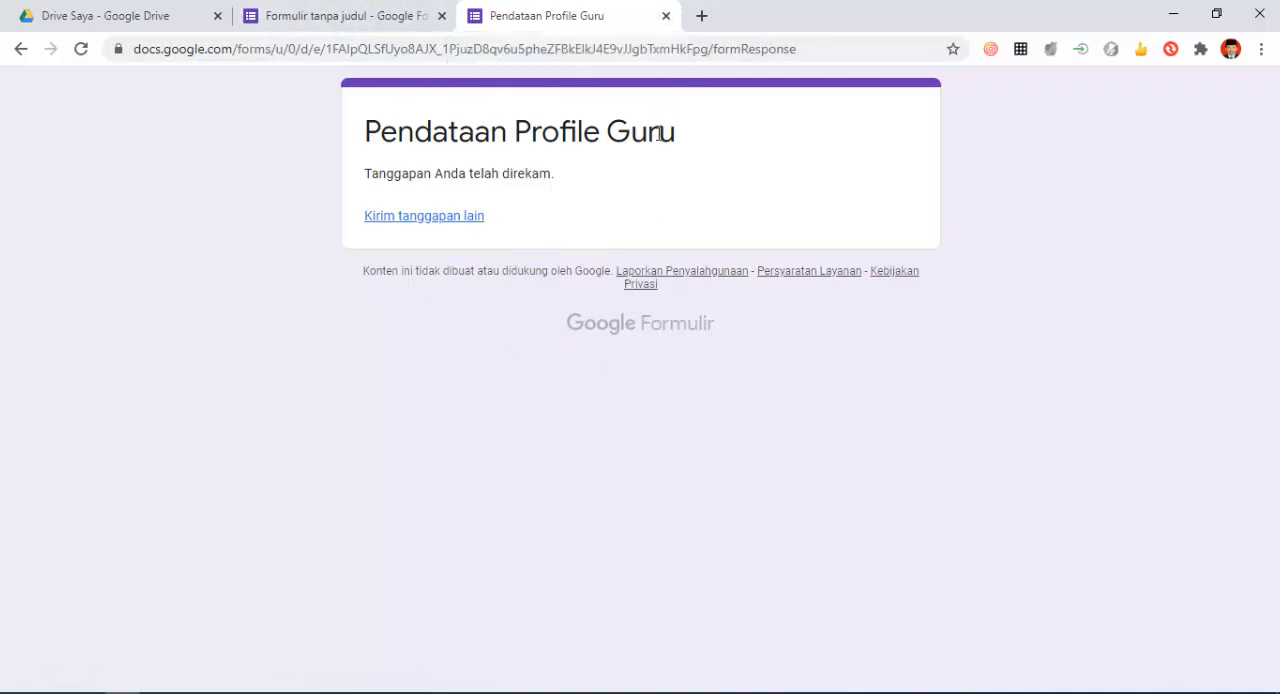
{"action": "left_click", "coordinate": [666, 16]}
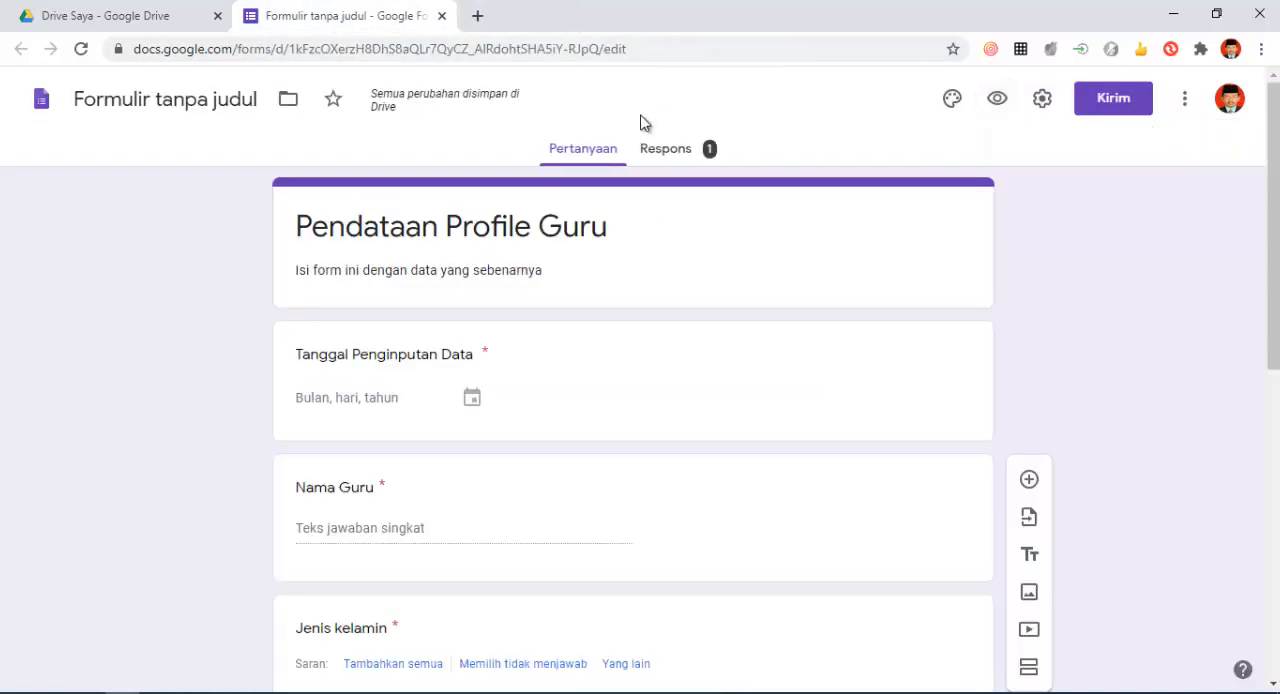
- Rename the untitled form file as "Pendataan Profile Guru", matching the form's title
{"action": "scroll", "coordinate": [560, 295], "scroll_direction": "down", "scroll_amount": 7}
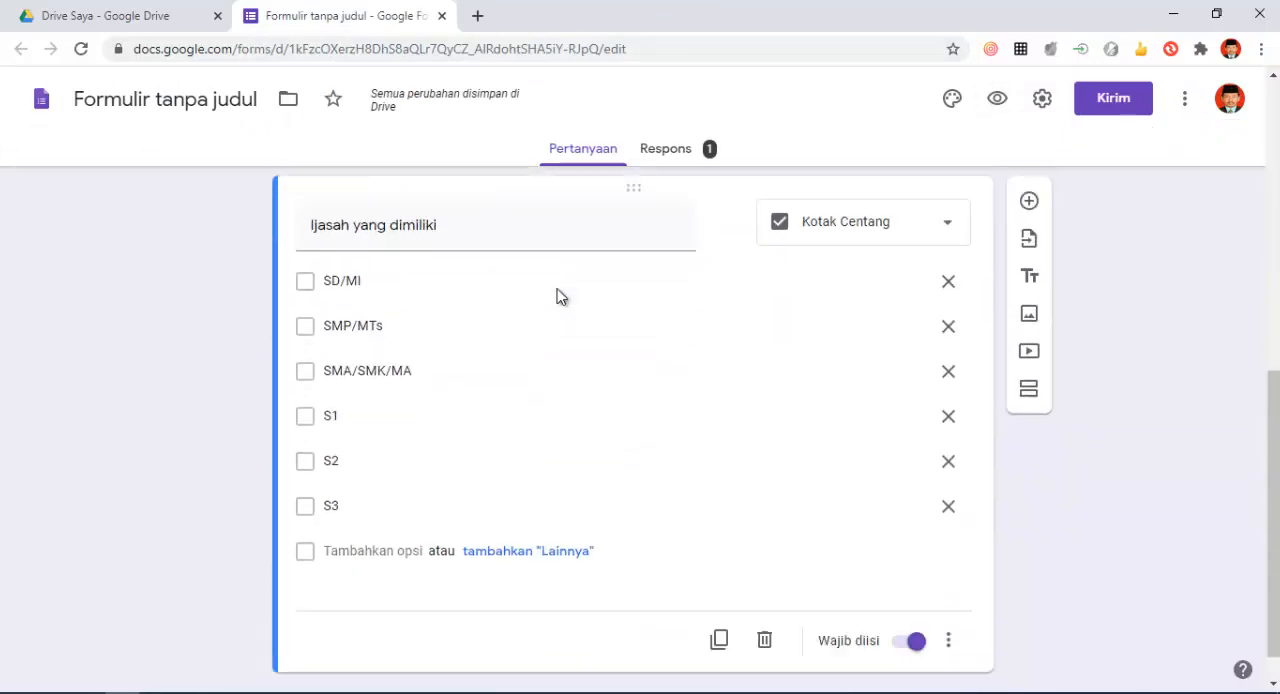
{"action": "scroll", "coordinate": [558, 289], "scroll_direction": "up", "scroll_amount": 7}
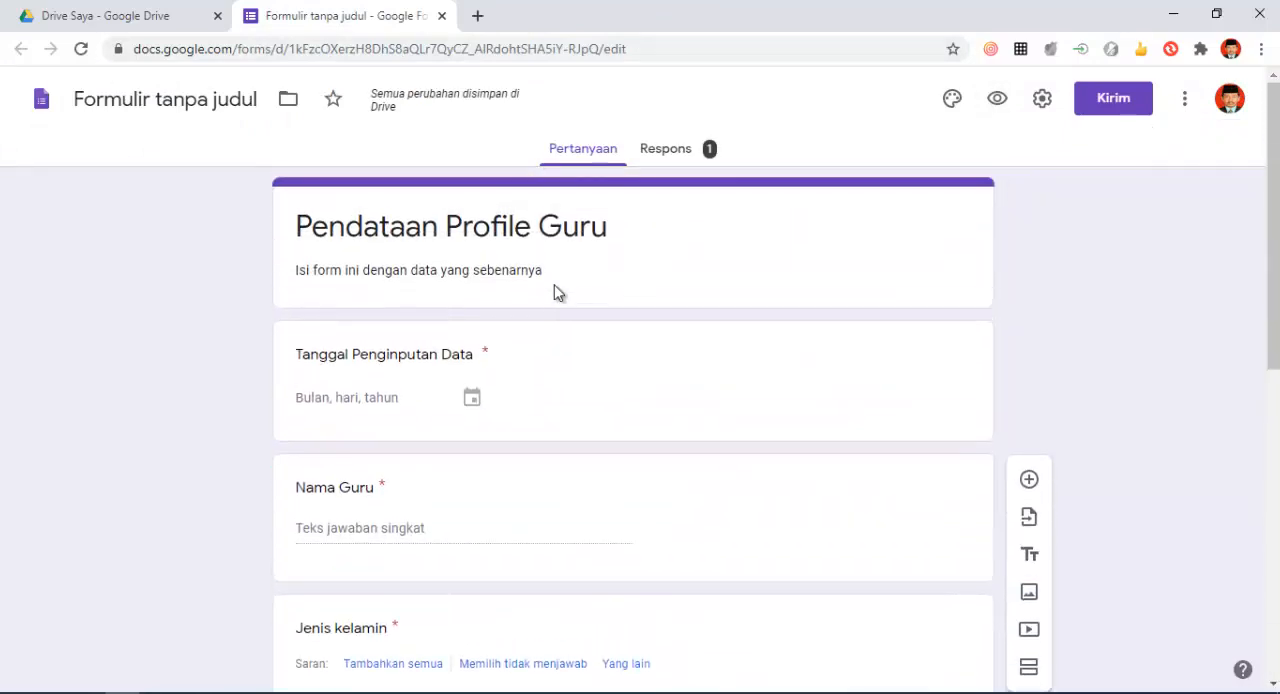
{"action": "scroll", "coordinate": [557, 294], "scroll_direction": "down", "scroll_amount": 3}
{"action": "scroll", "coordinate": [556, 290], "scroll_direction": "down", "scroll_amount": 3}
{"action": "scroll", "coordinate": [555, 293], "scroll_direction": "up", "scroll_amount": 7}
{"action": "left_click", "coordinate": [430, 226]}
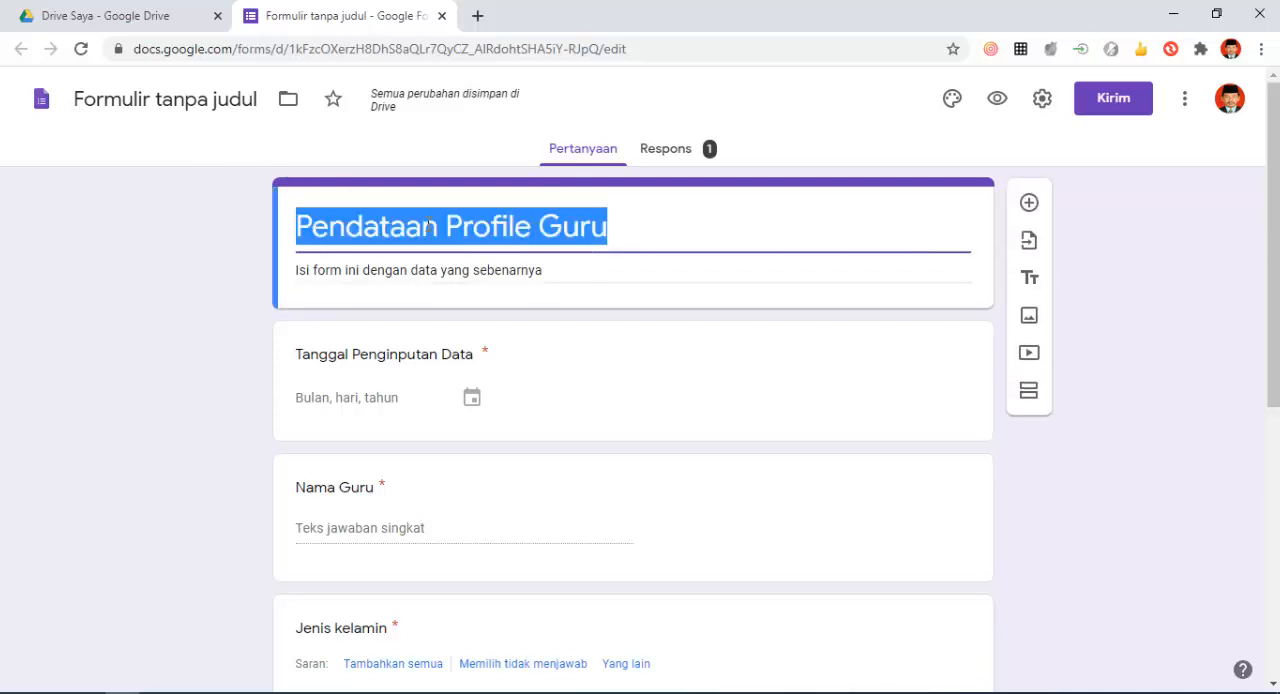
{"action": "left_click", "coordinate": [159, 100]}
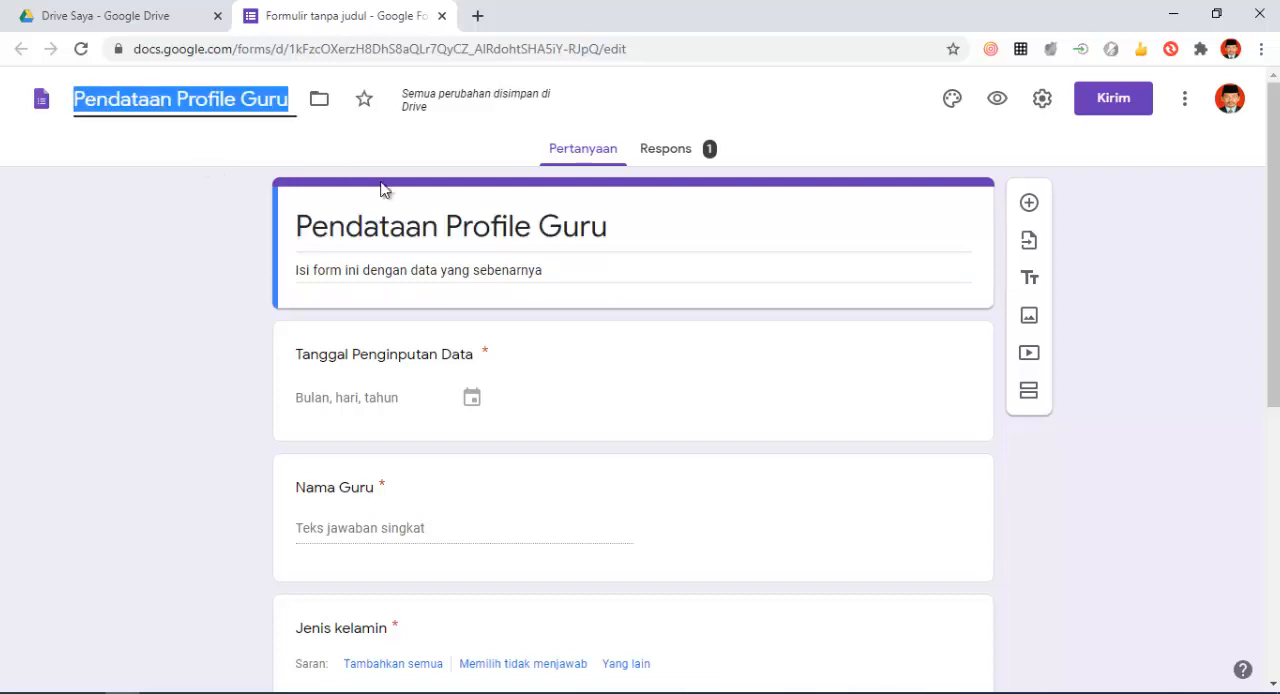
{"action": "left_click", "coordinate": [162, 103]}
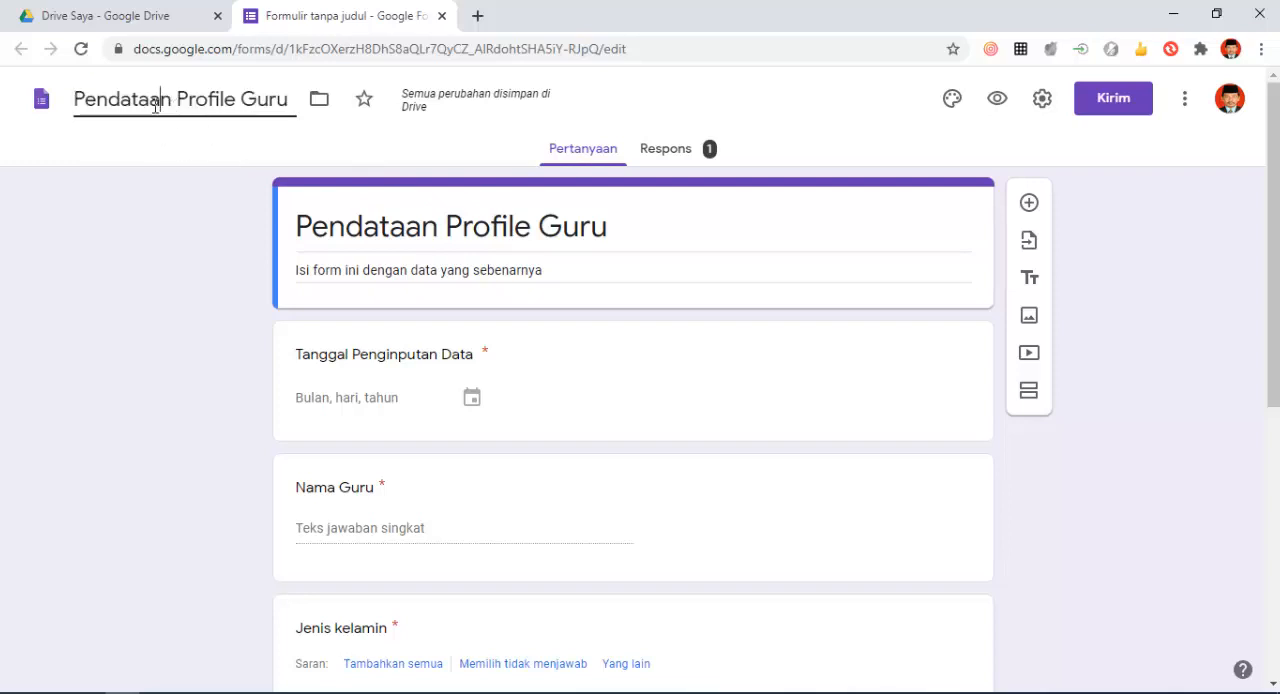
{"action": "triple_click", "coordinate": [541, 226]}
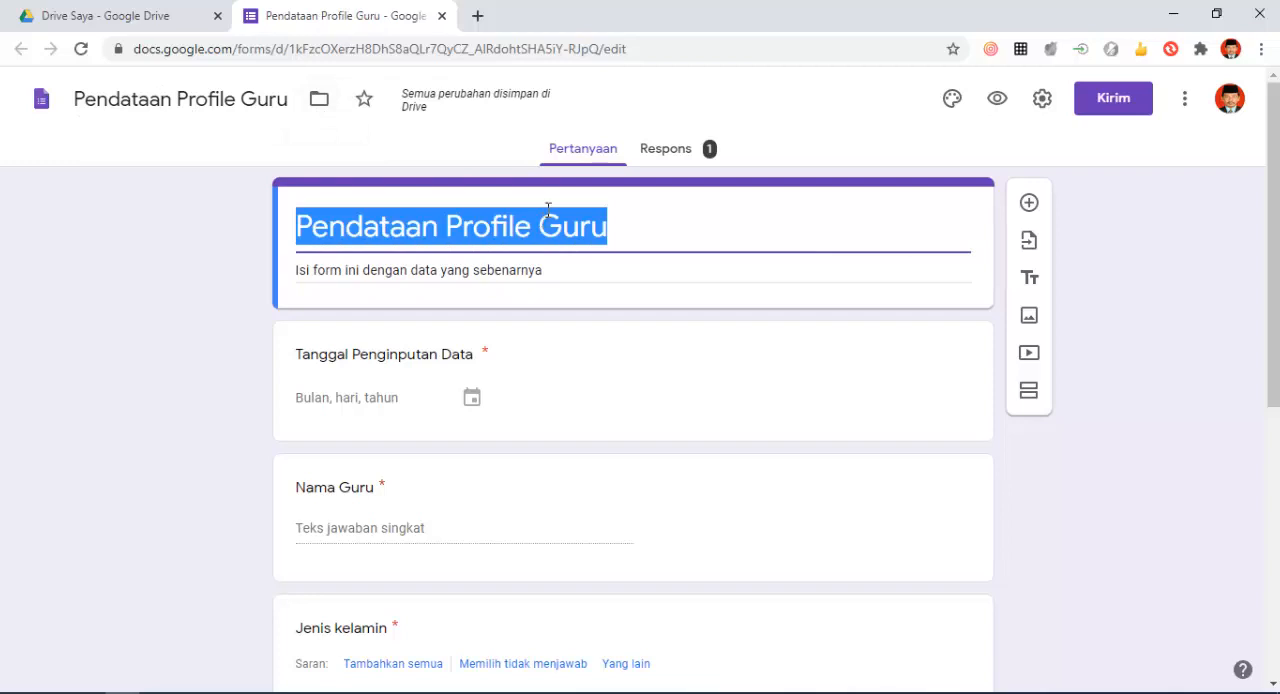
{"action": "left_click", "coordinate": [638, 227]}
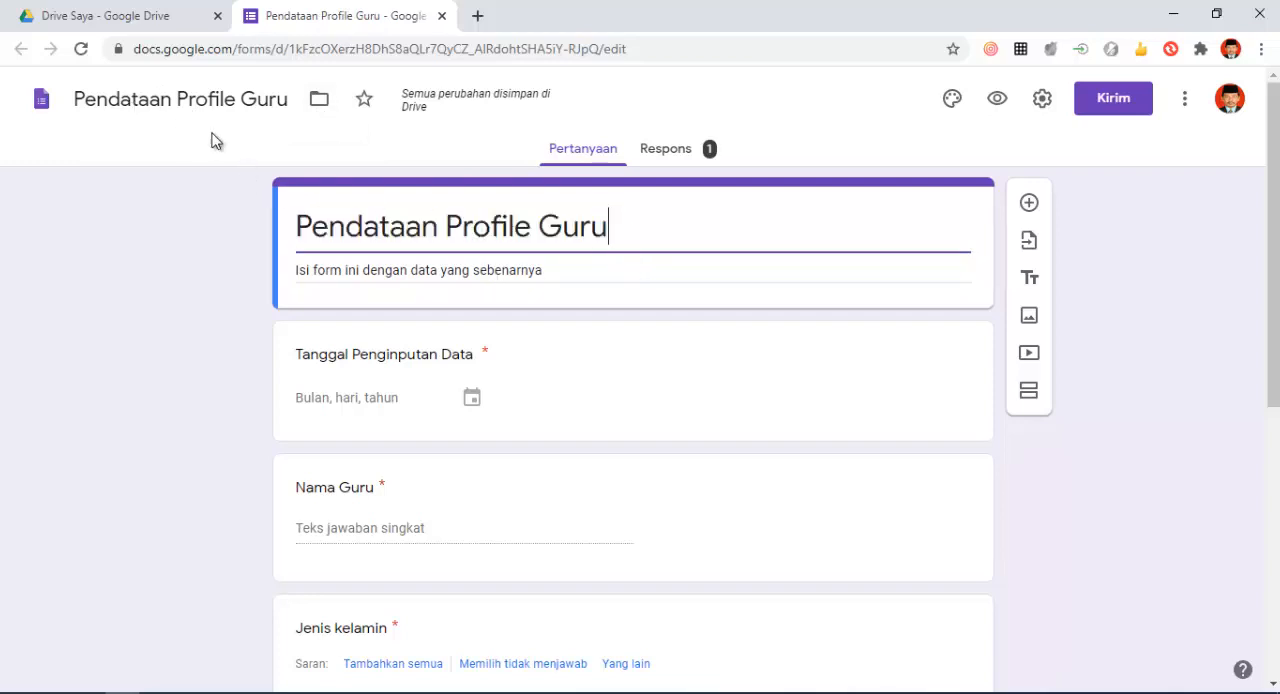
- Try several theme colours, including Hijau Kebiruan #009688 and Oranye #ff9800, and return to Ungu #673ab7
{"action": "left_click", "coordinate": [952, 100]}
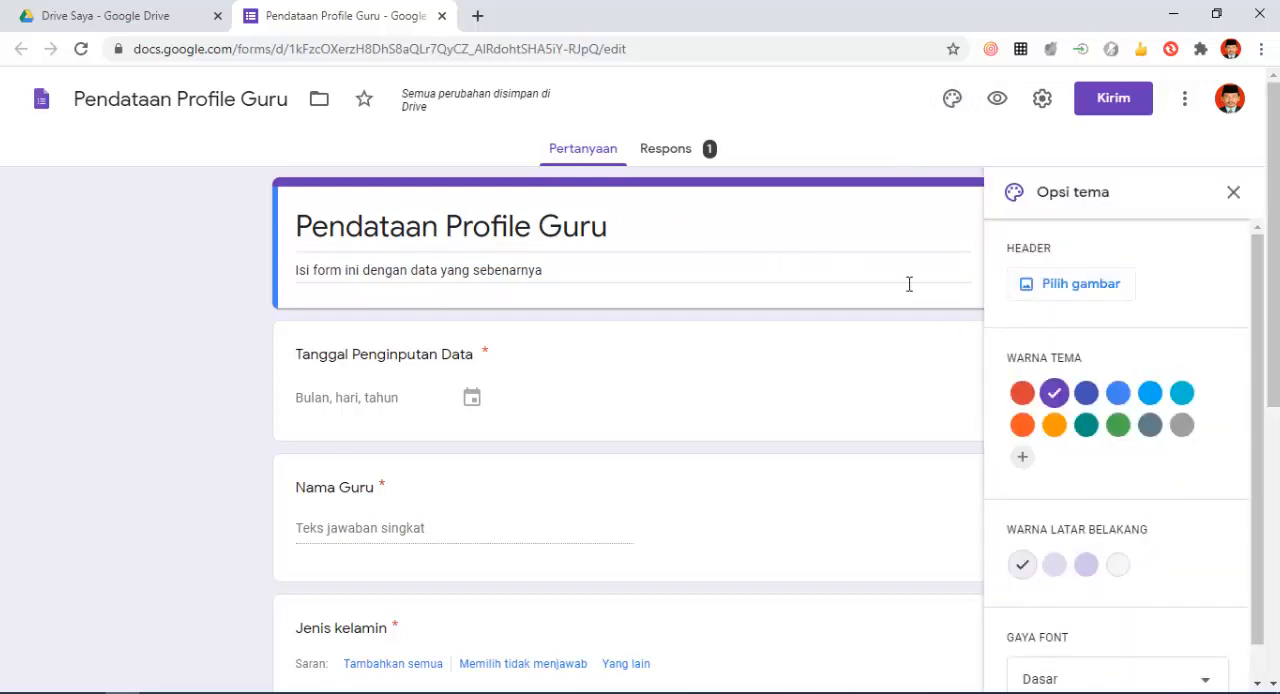
{"action": "left_click", "coordinate": [1090, 398]}
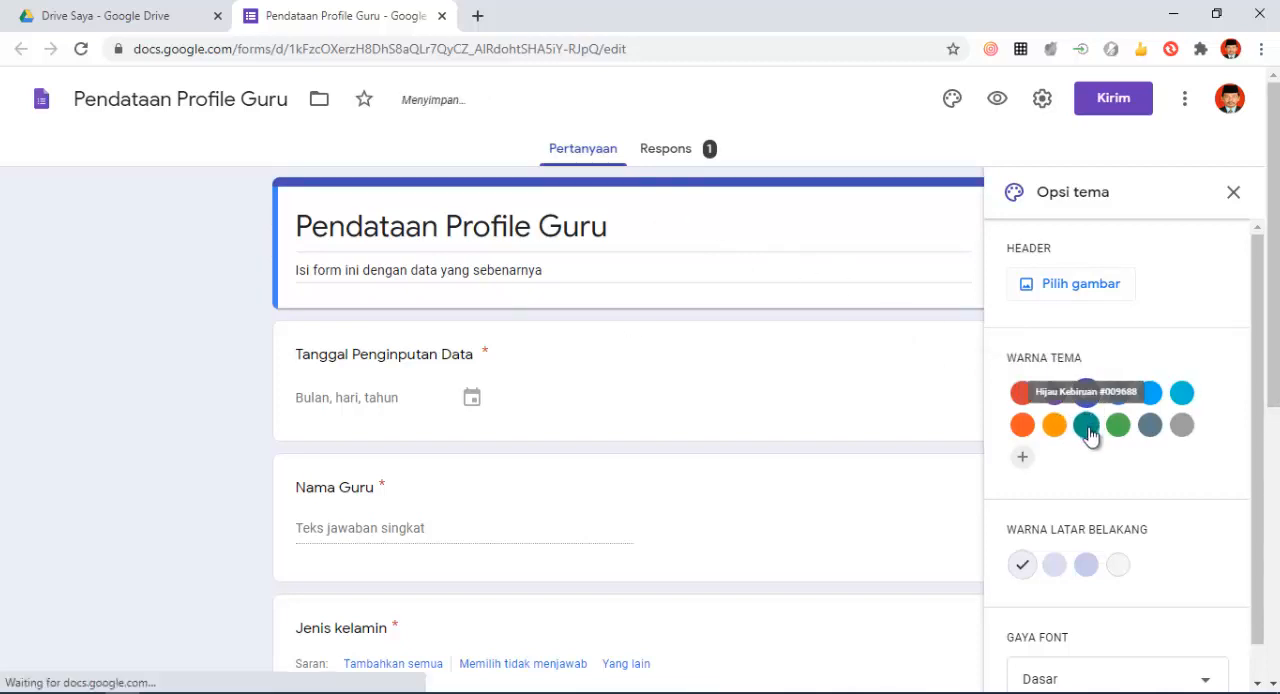
{"action": "left_click", "coordinate": [1090, 430]}
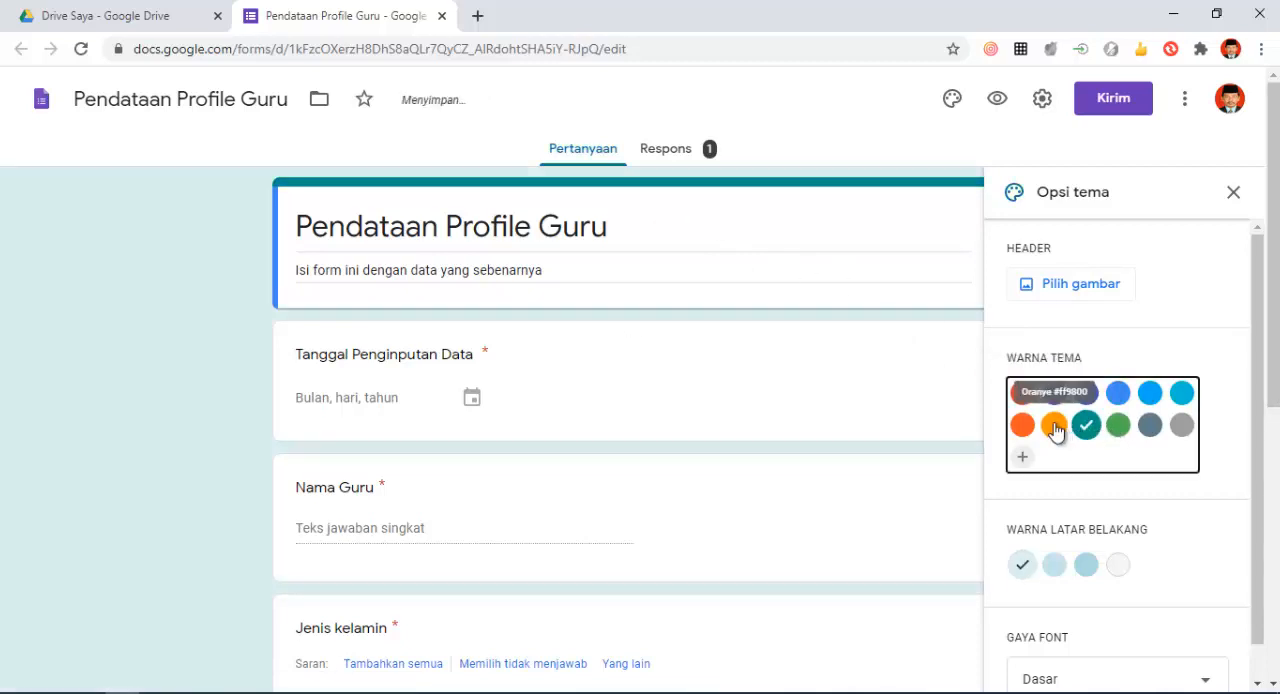
{"action": "left_click", "coordinate": [1050, 428]}
{"action": "left_click", "coordinate": [1019, 430]}
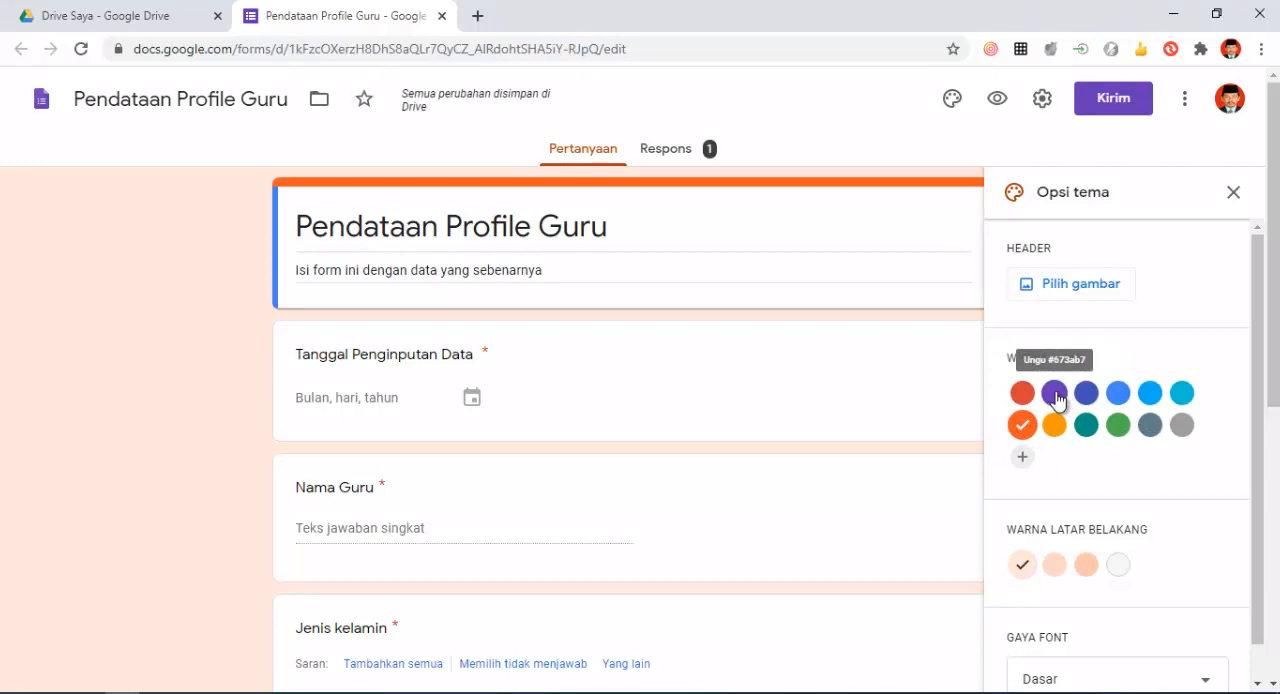
{"action": "left_click", "coordinate": [1054, 393]}
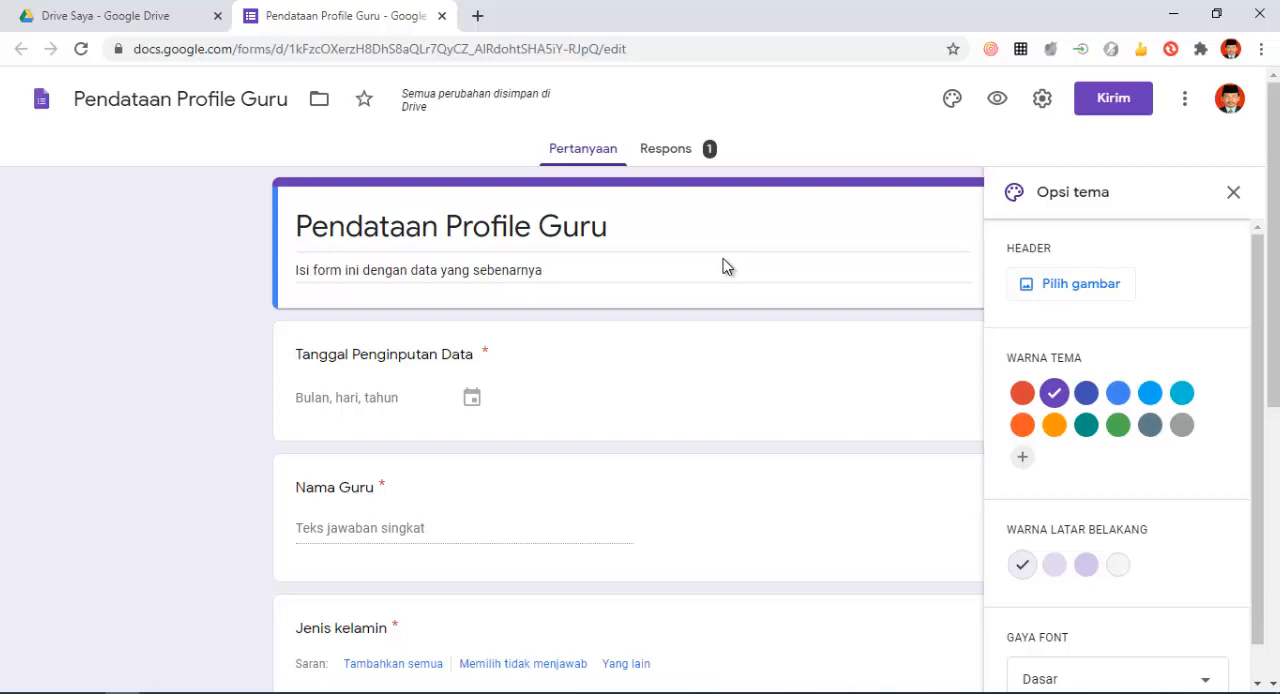
- Browse the available header images in categories such as Kantor dan Sekolah, Ilustrasi, Makanan dan bersantap and Pesta
{"action": "left_click", "coordinate": [1056, 292]}
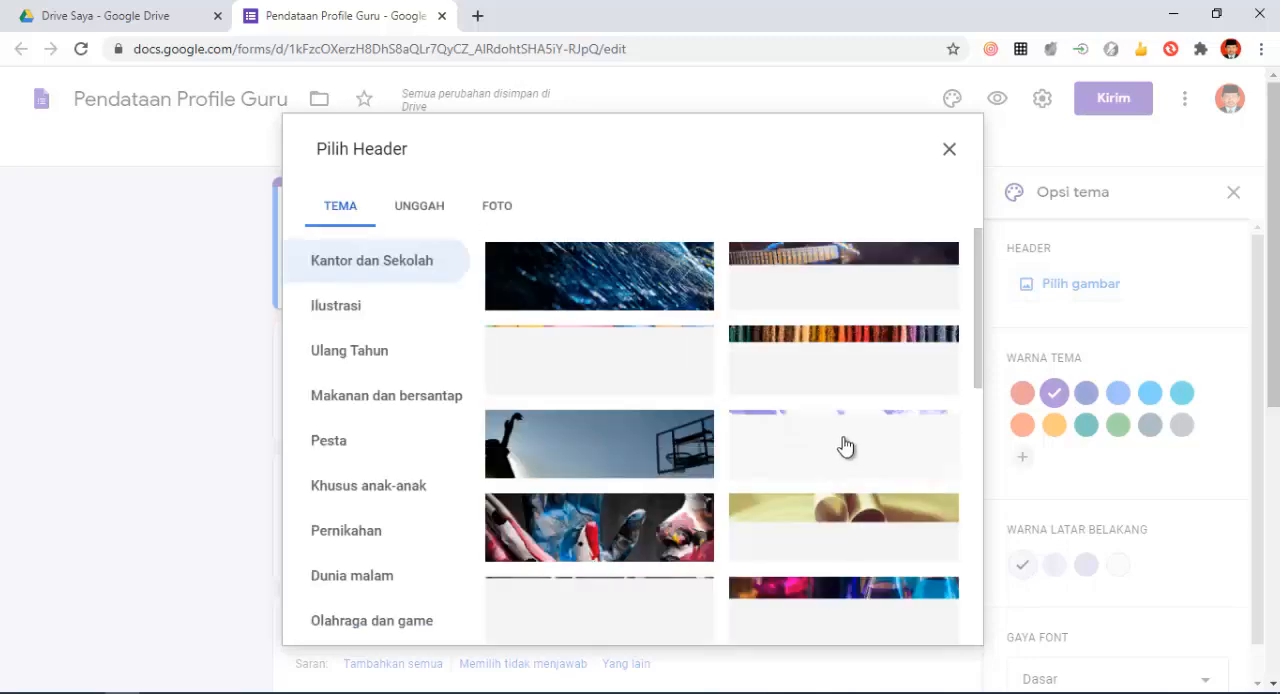
{"action": "scroll", "coordinate": [630, 430], "scroll_direction": "down", "scroll_amount": 2}
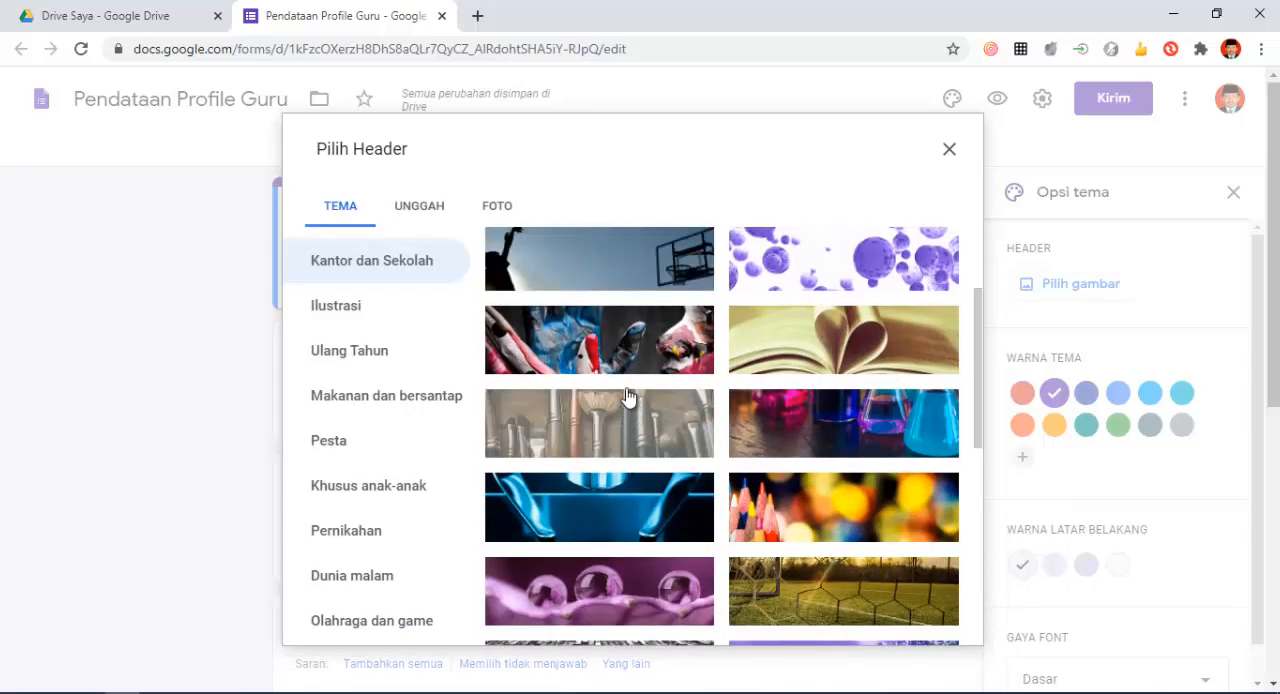
{"action": "scroll", "coordinate": [665, 362], "scroll_direction": "down", "scroll_amount": 4}
{"action": "scroll", "coordinate": [663, 365], "scroll_direction": "up", "scroll_amount": 4}
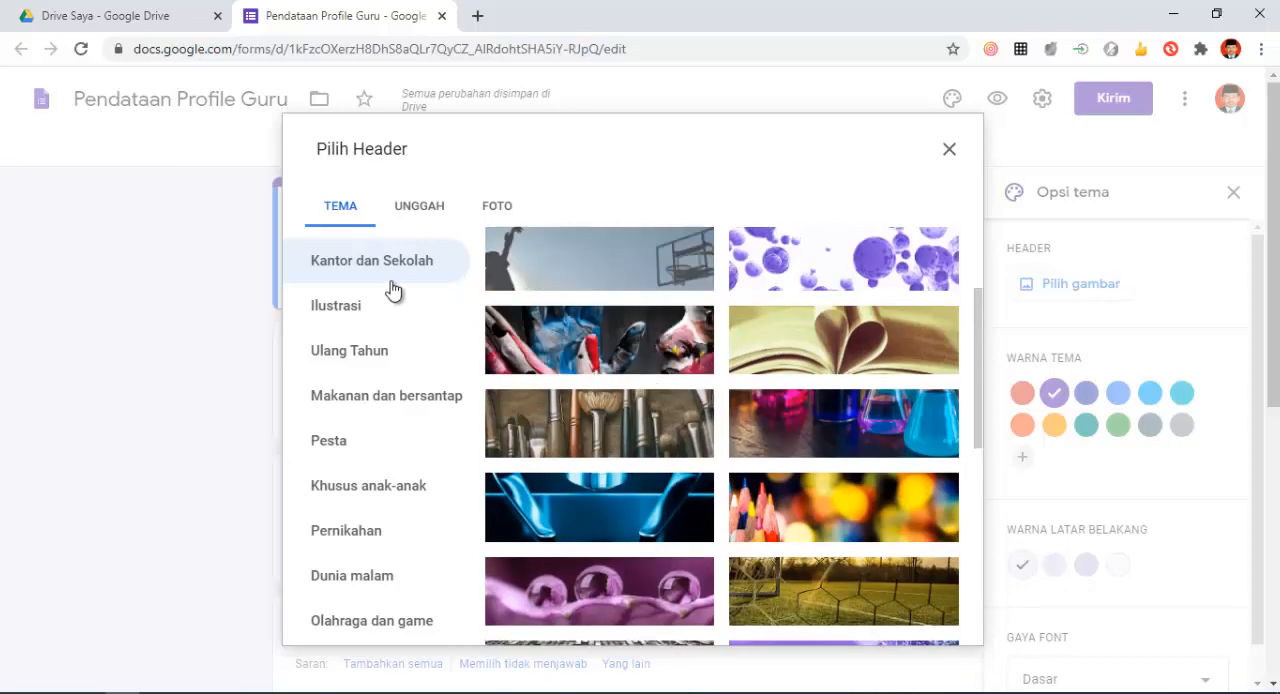
{"action": "left_click", "coordinate": [357, 325]}
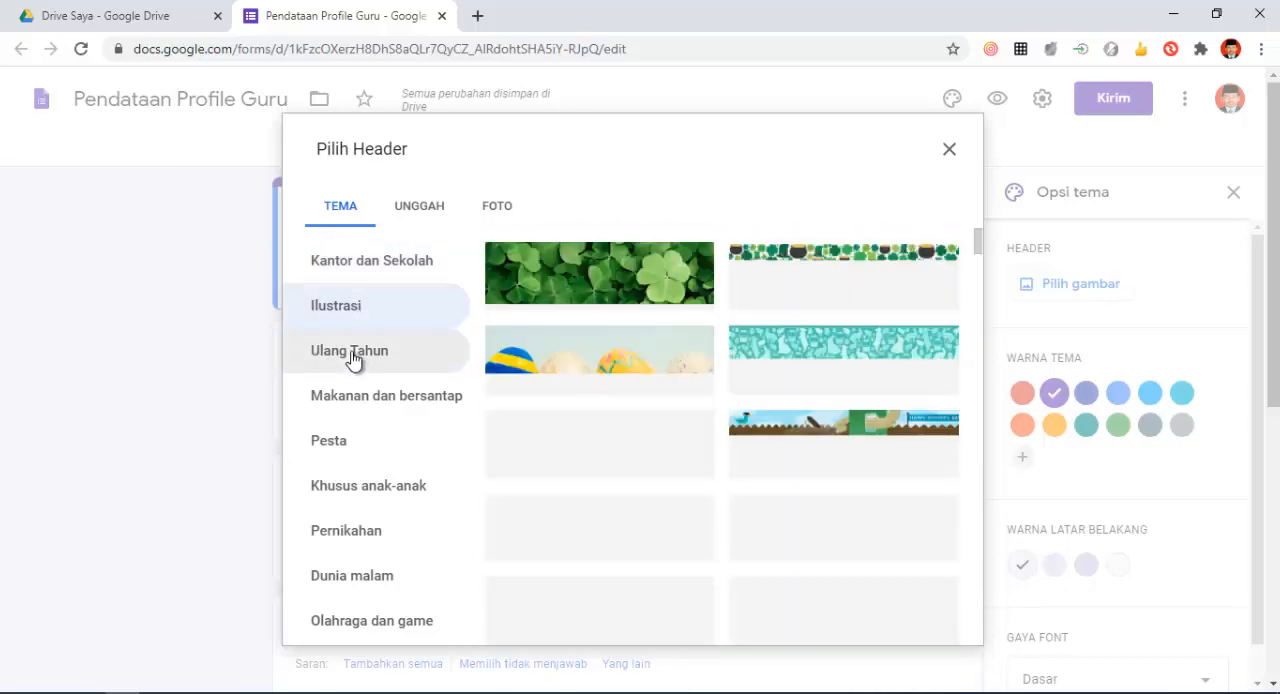
{"action": "left_click", "coordinate": [352, 372]}
{"action": "left_click", "coordinate": [349, 410]}
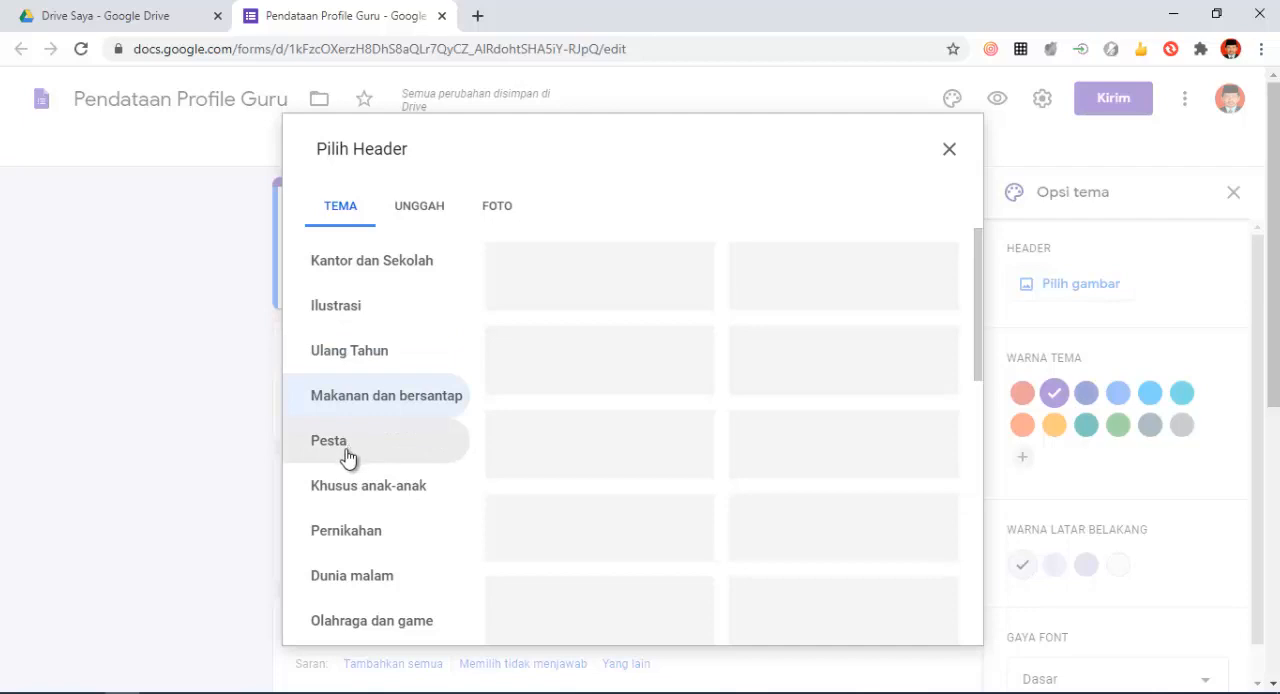
{"action": "left_click", "coordinate": [345, 455]}
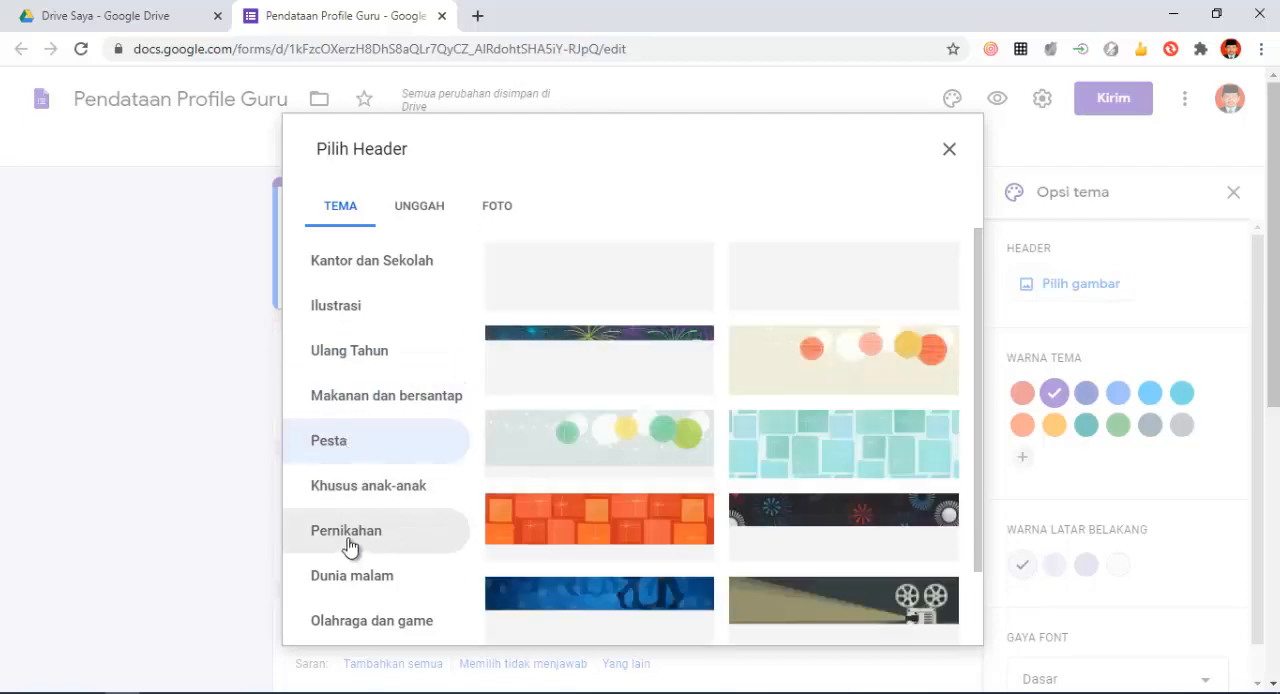
- Insert the illustrated row of books from the Kantor dan Sekolah category as the form's header image
{"action": "left_click", "coordinate": [368, 268]}
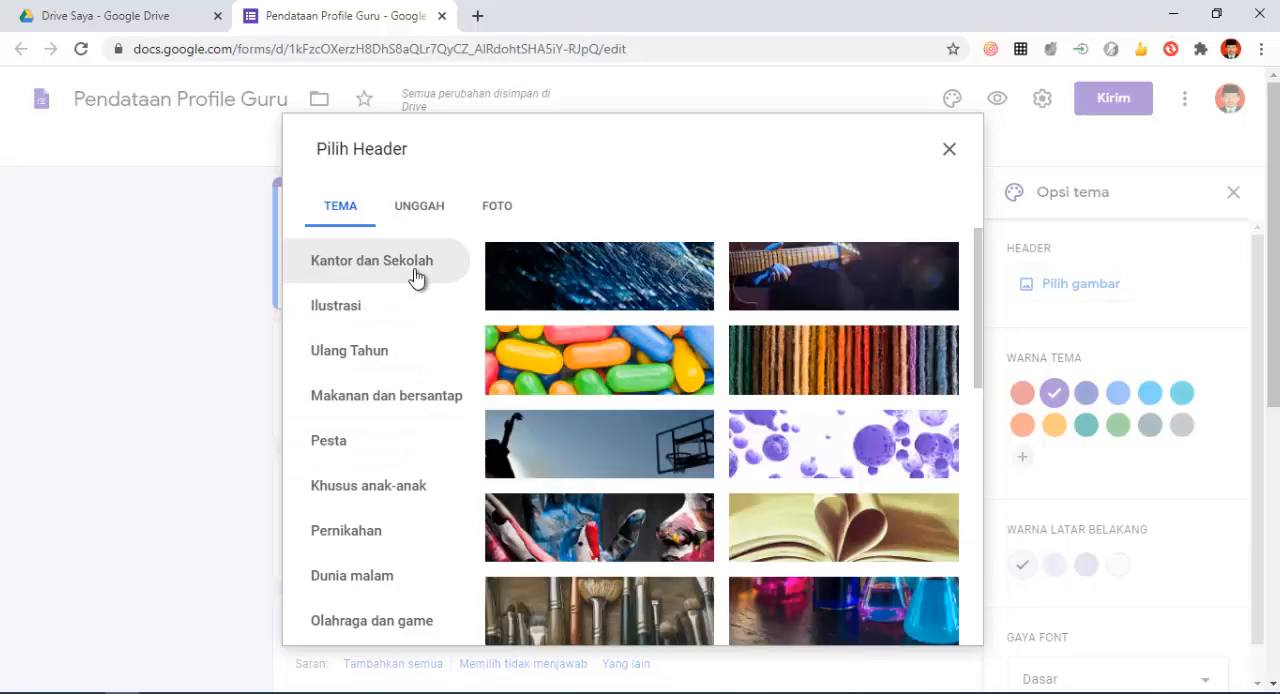
{"action": "scroll", "coordinate": [755, 358], "scroll_direction": "down", "scroll_amount": 8}
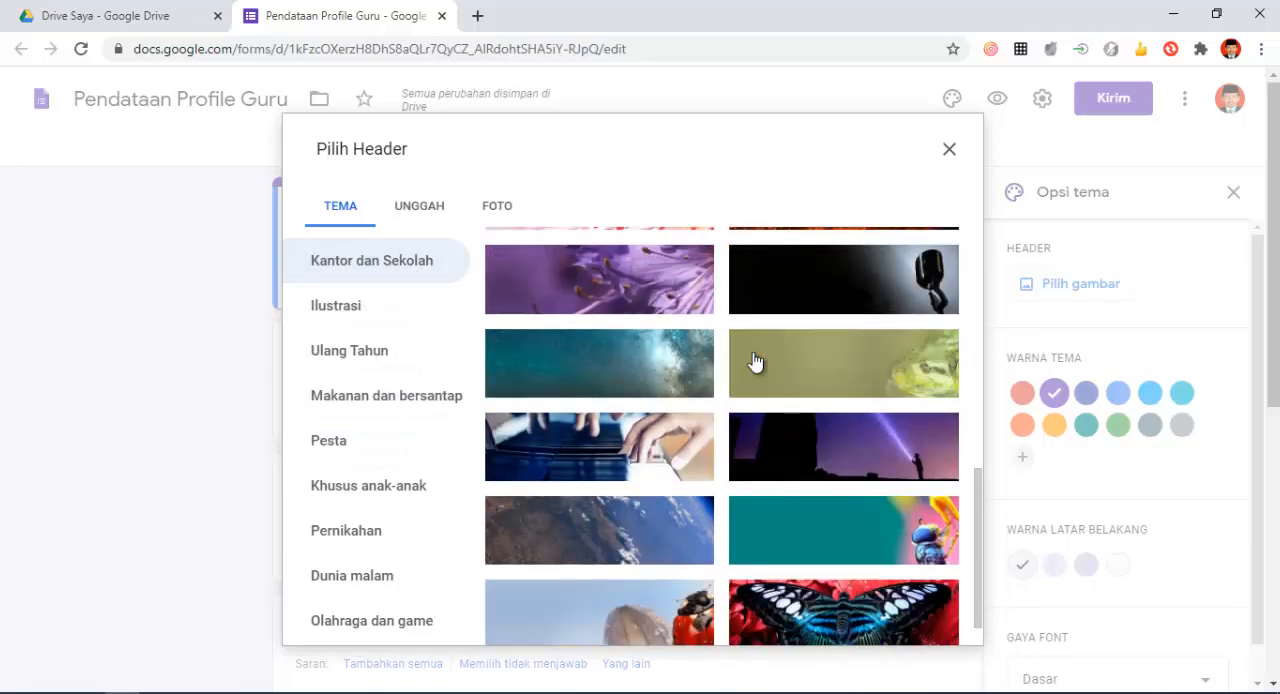
{"action": "scroll", "coordinate": [755, 362], "scroll_direction": "down", "scroll_amount": 1}
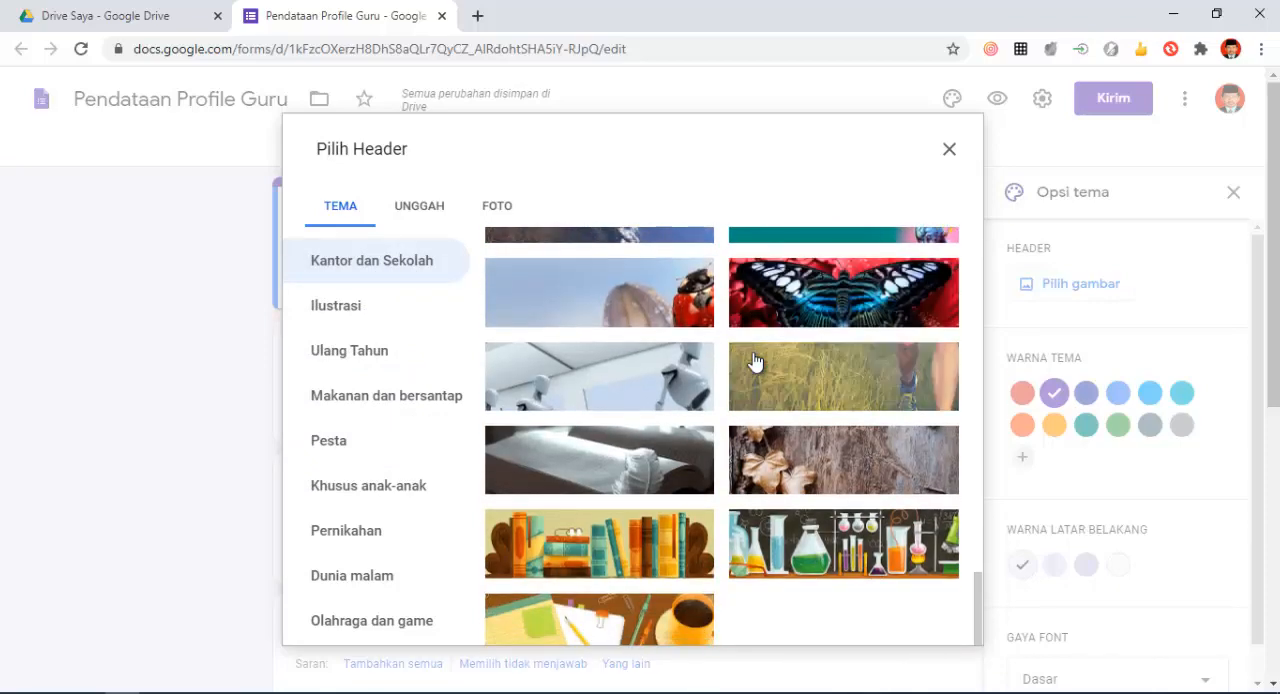
{"action": "left_click", "coordinate": [594, 548]}
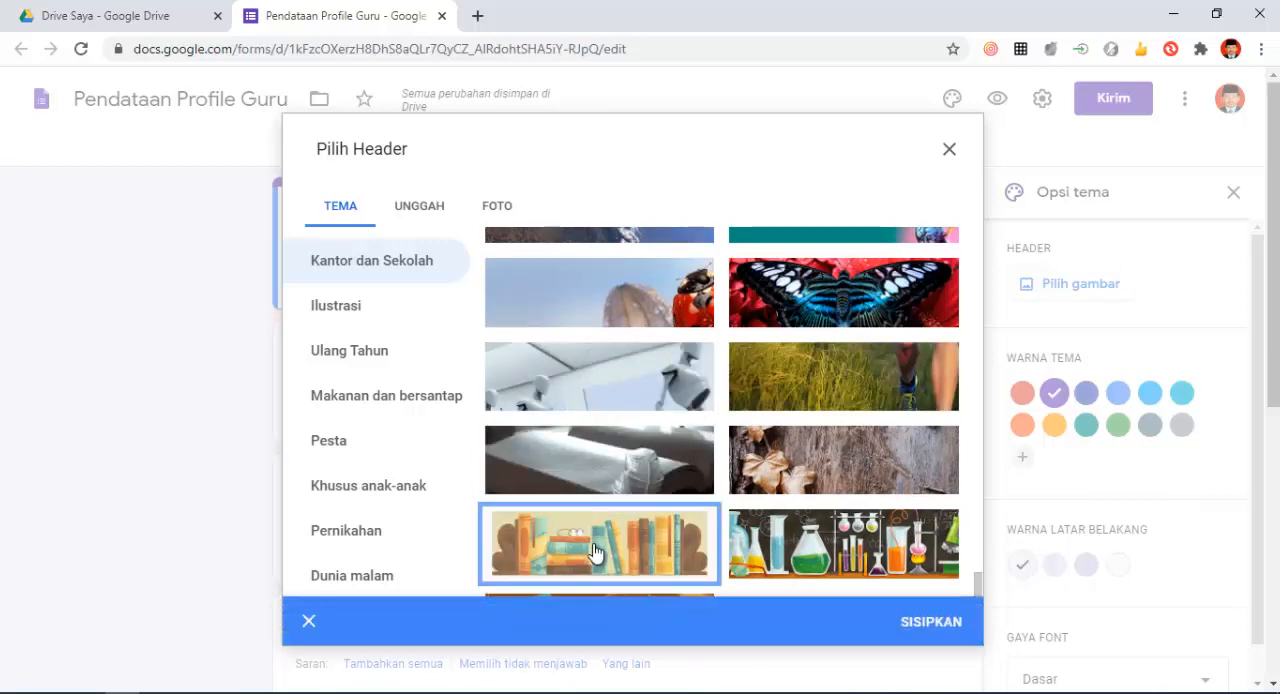
{"action": "left_click", "coordinate": [931, 622]}
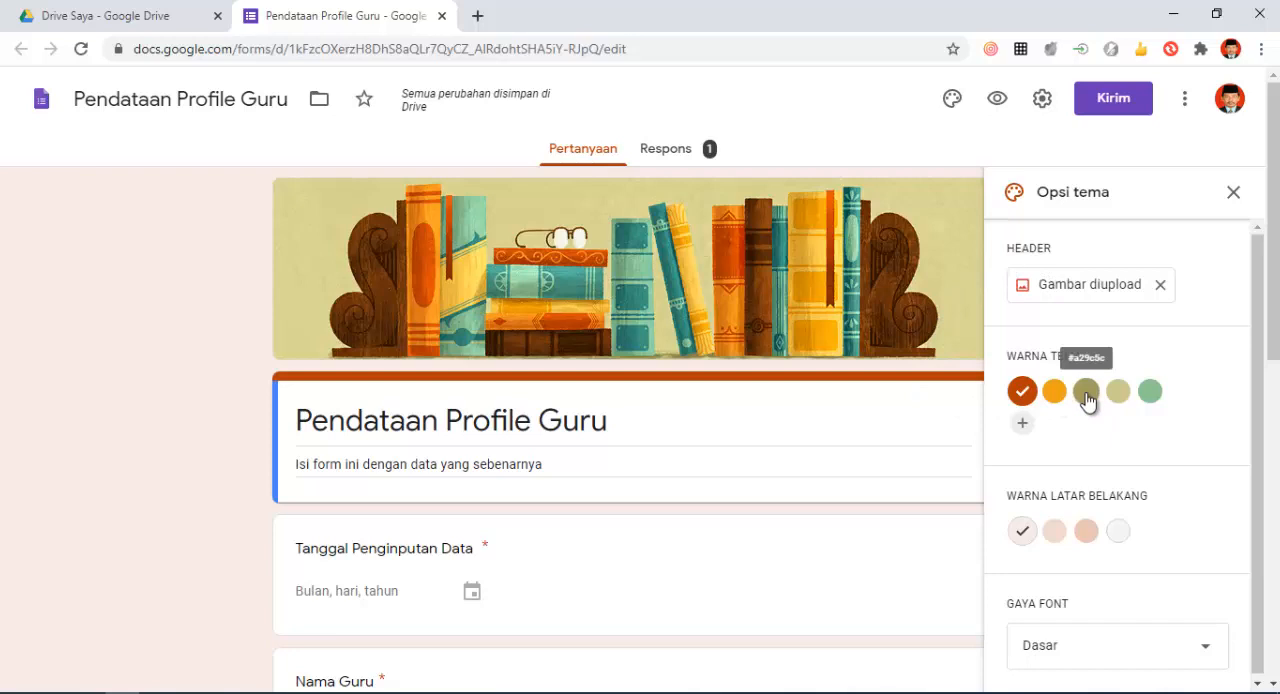
{"action": "scroll", "coordinate": [1086, 401], "scroll_direction": "down", "scroll_amount": 1}
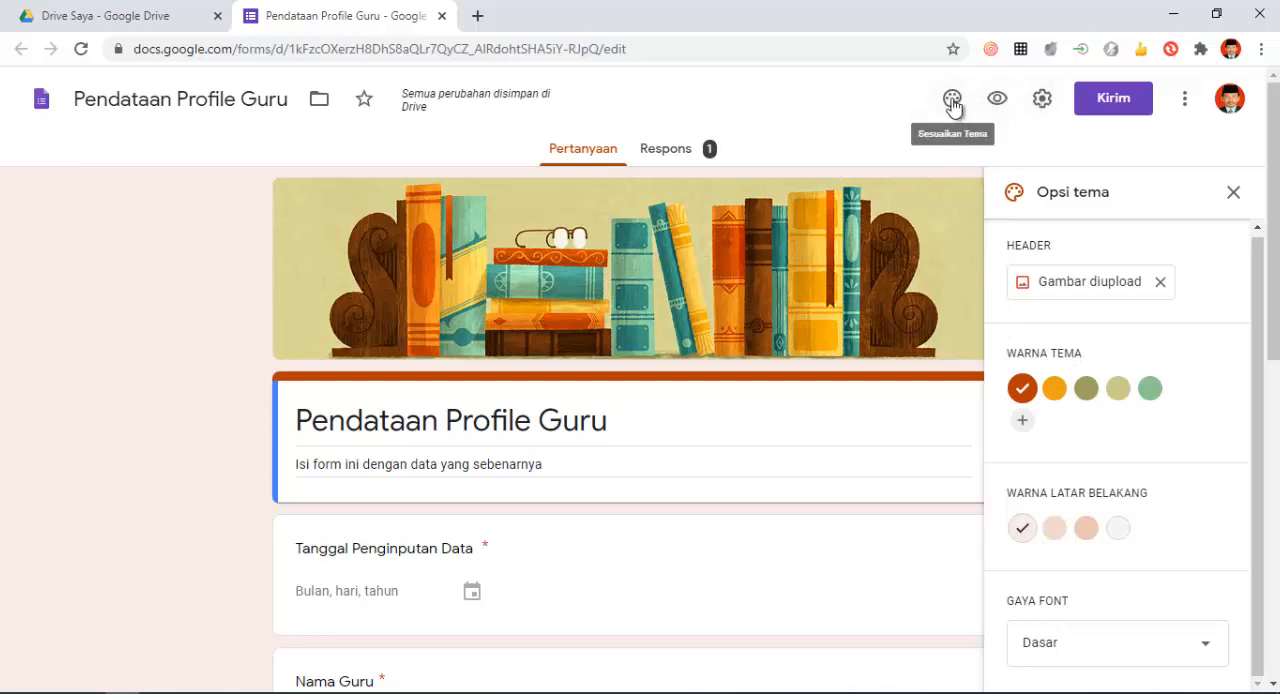
- Enable "Kumpulkan alamat email" and "Batasi ke 1 tanggapan" in the form's general settings
{"action": "left_click", "coordinate": [1043, 100]}
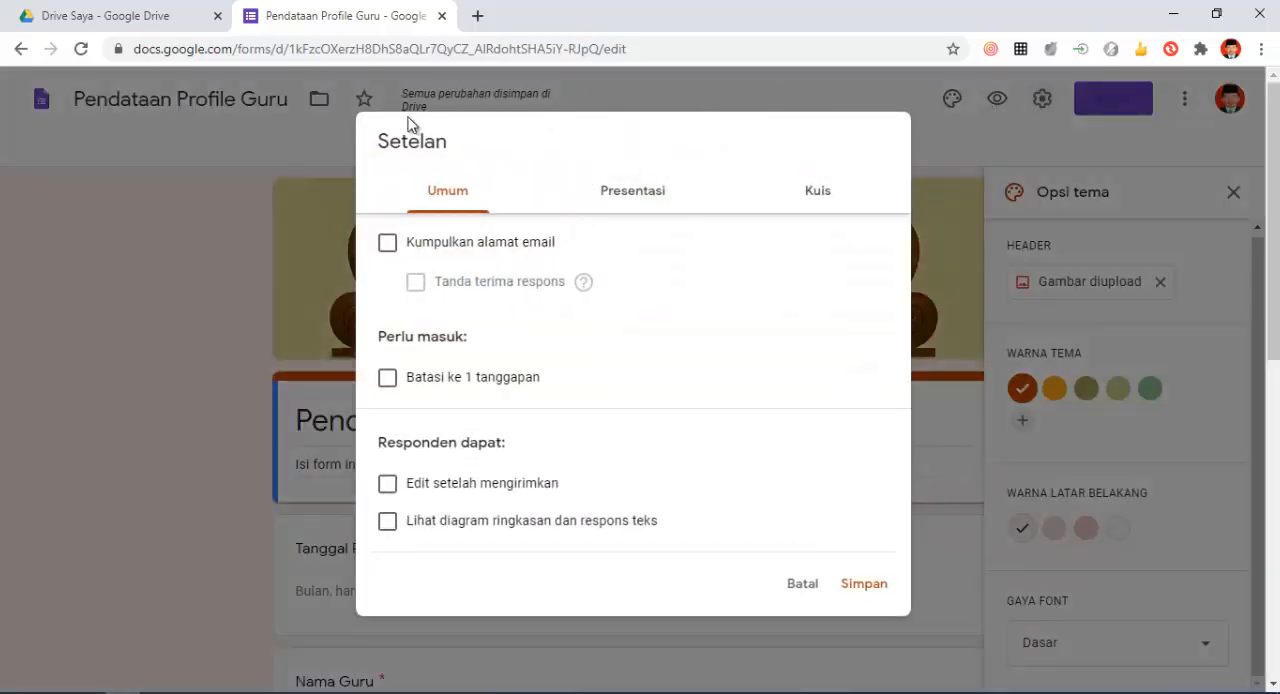
{"action": "left_click", "coordinate": [388, 248]}
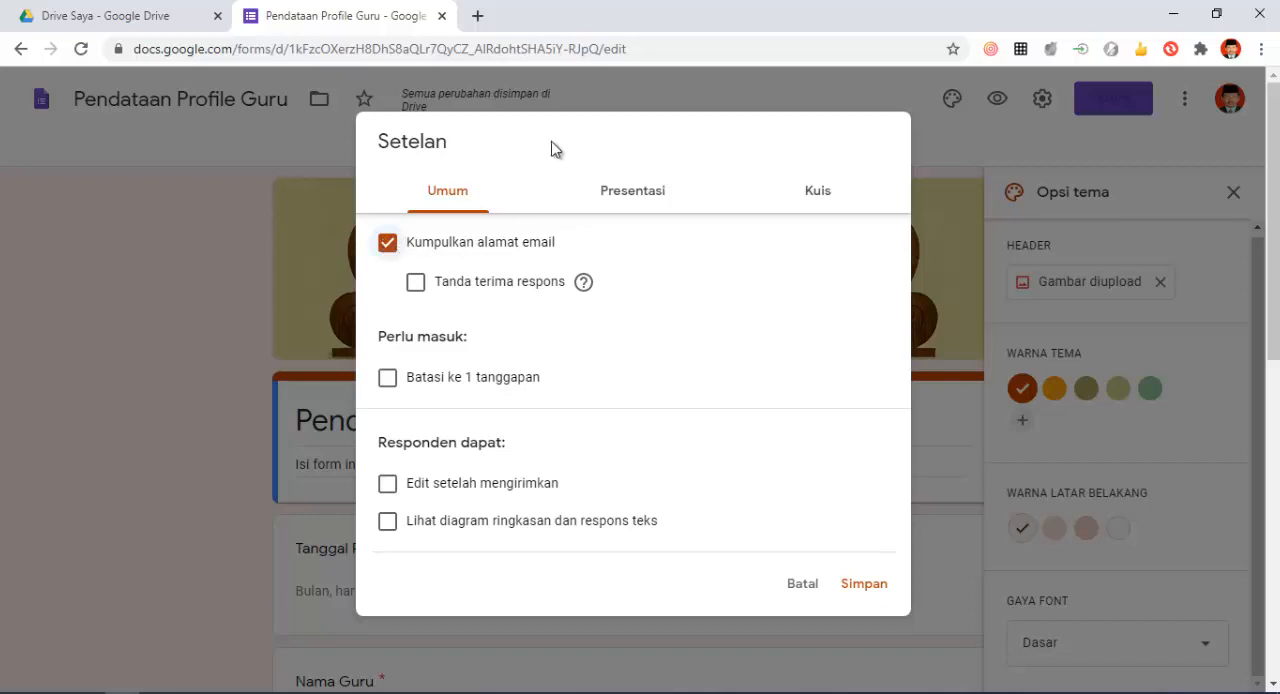
{"action": "double_click", "coordinate": [612, 116]}
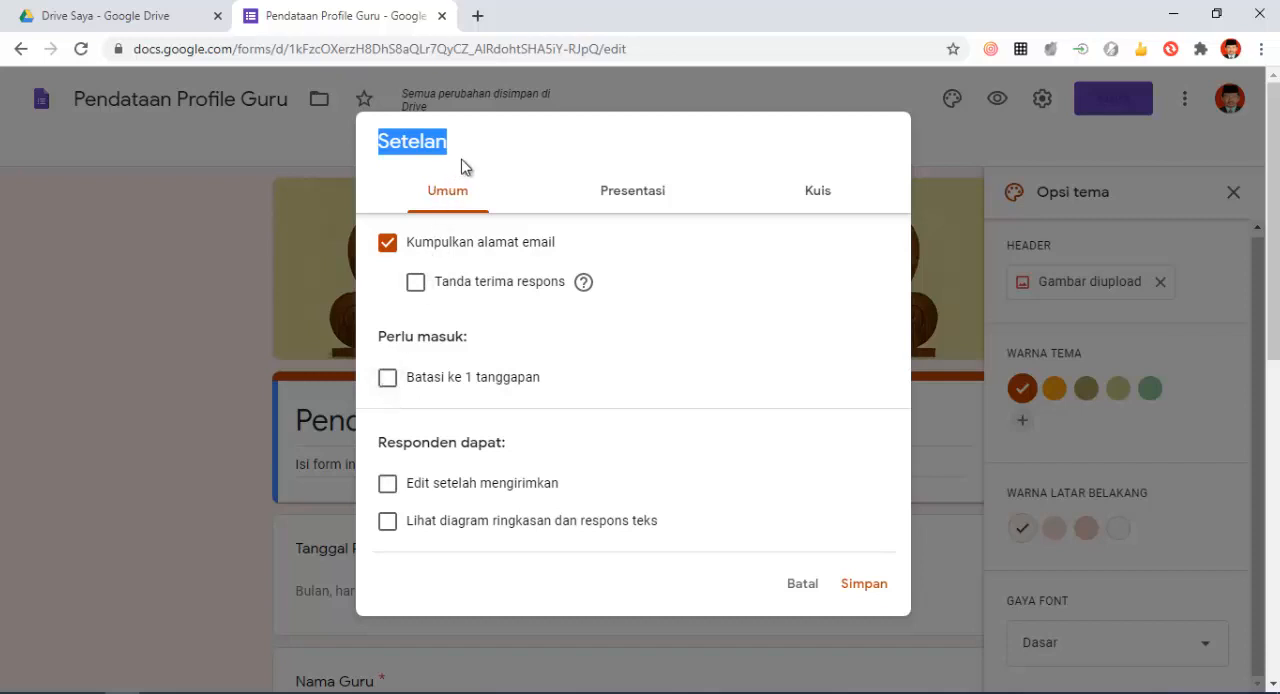
{"action": "left_click", "coordinate": [387, 380]}
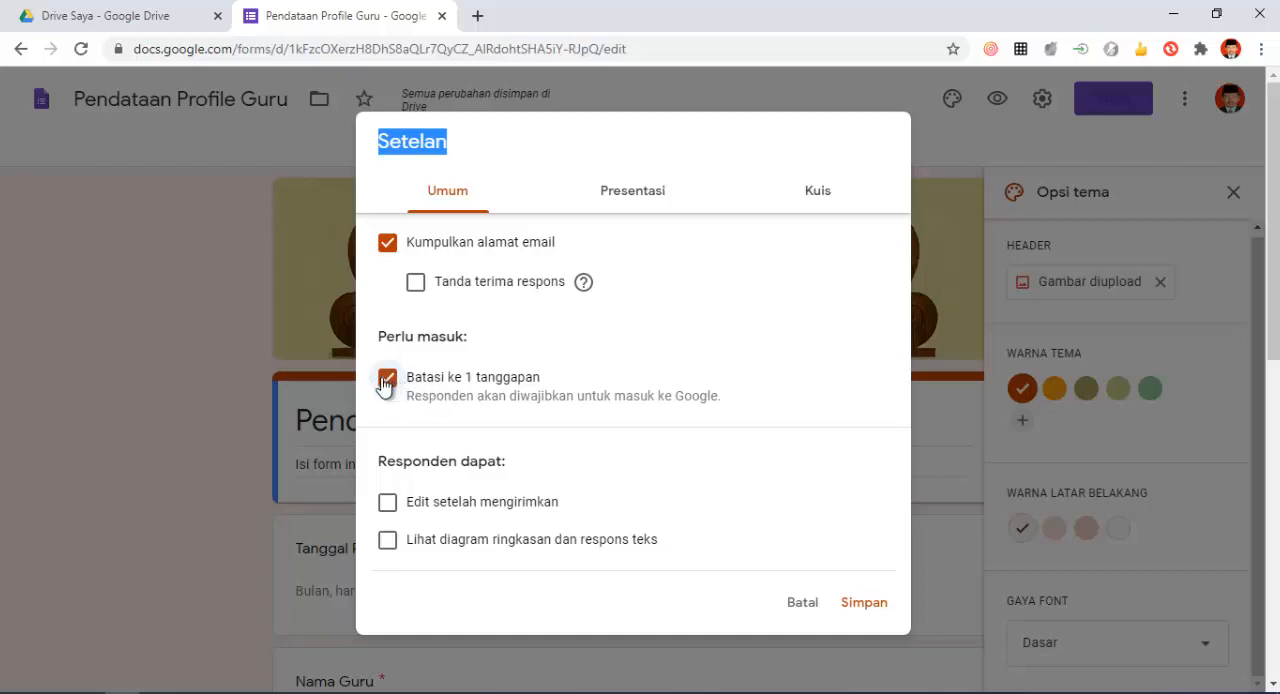
{"action": "left_click", "coordinate": [384, 382]}
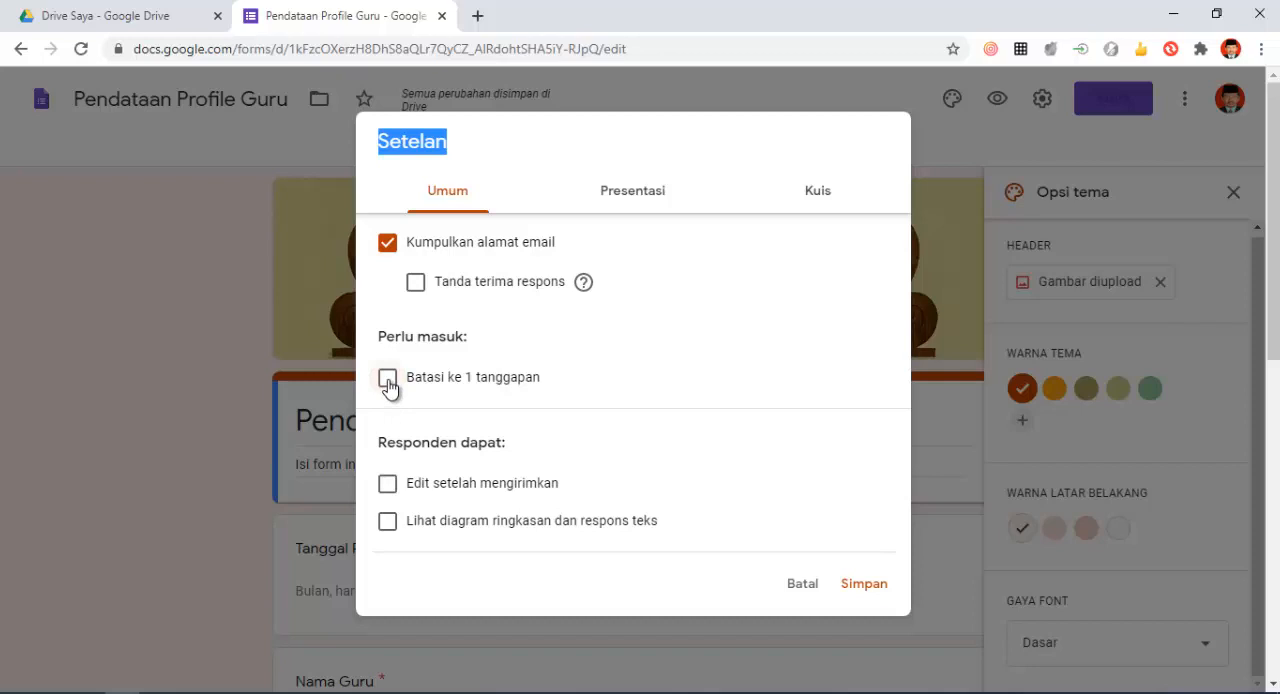
{"action": "left_click", "coordinate": [388, 385]}
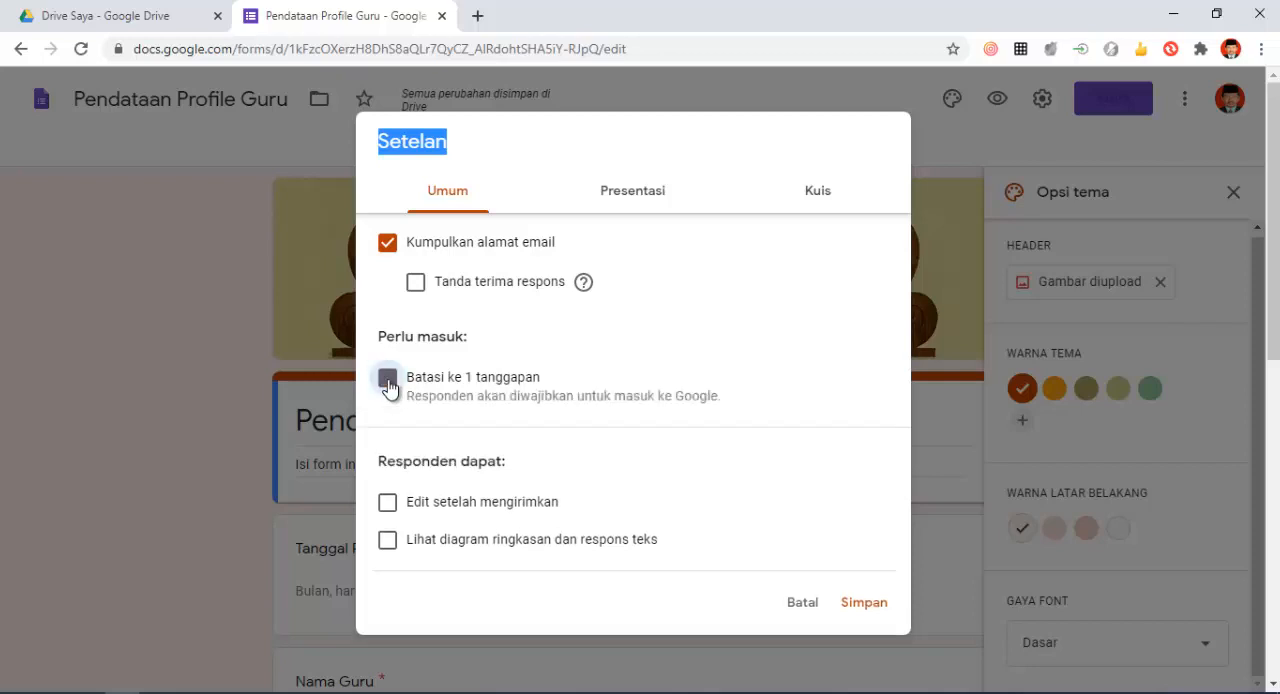
- Allow respondents "Edit setelah mengirimkan" and "Lihat diagram ringkasan dan respons teks", and save the settings
{"action": "left_click", "coordinate": [387, 510]}
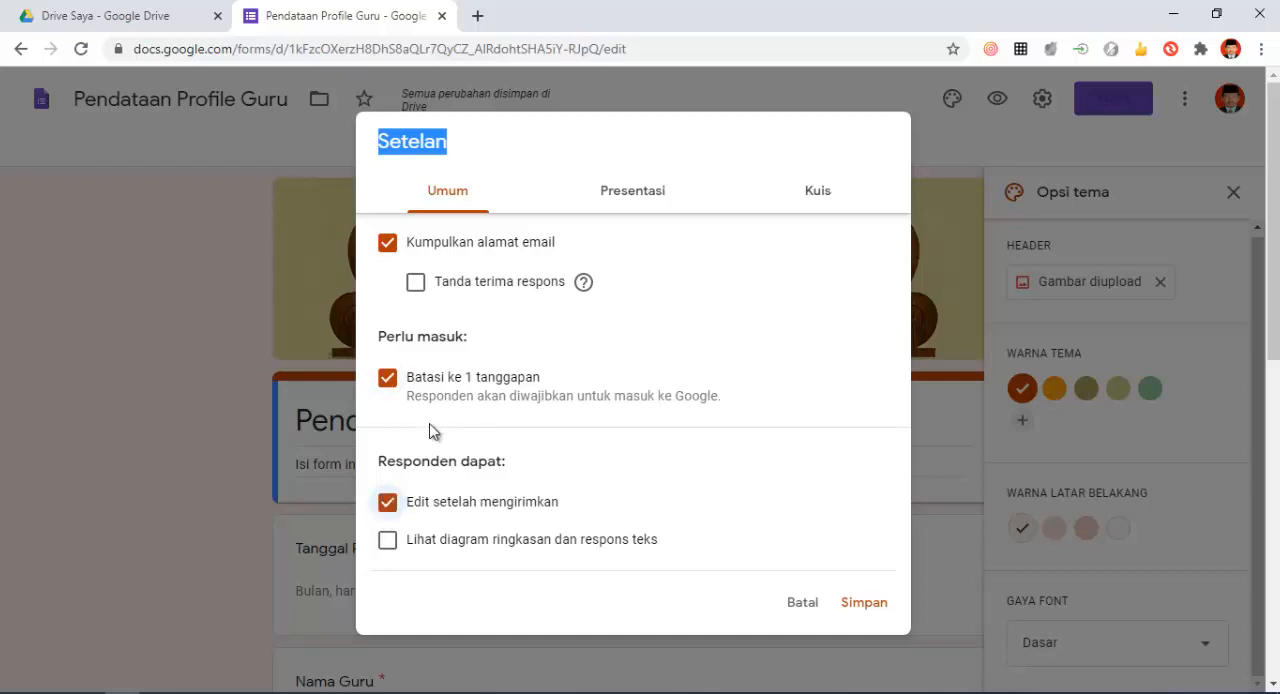
{"action": "left_click", "coordinate": [387, 545]}
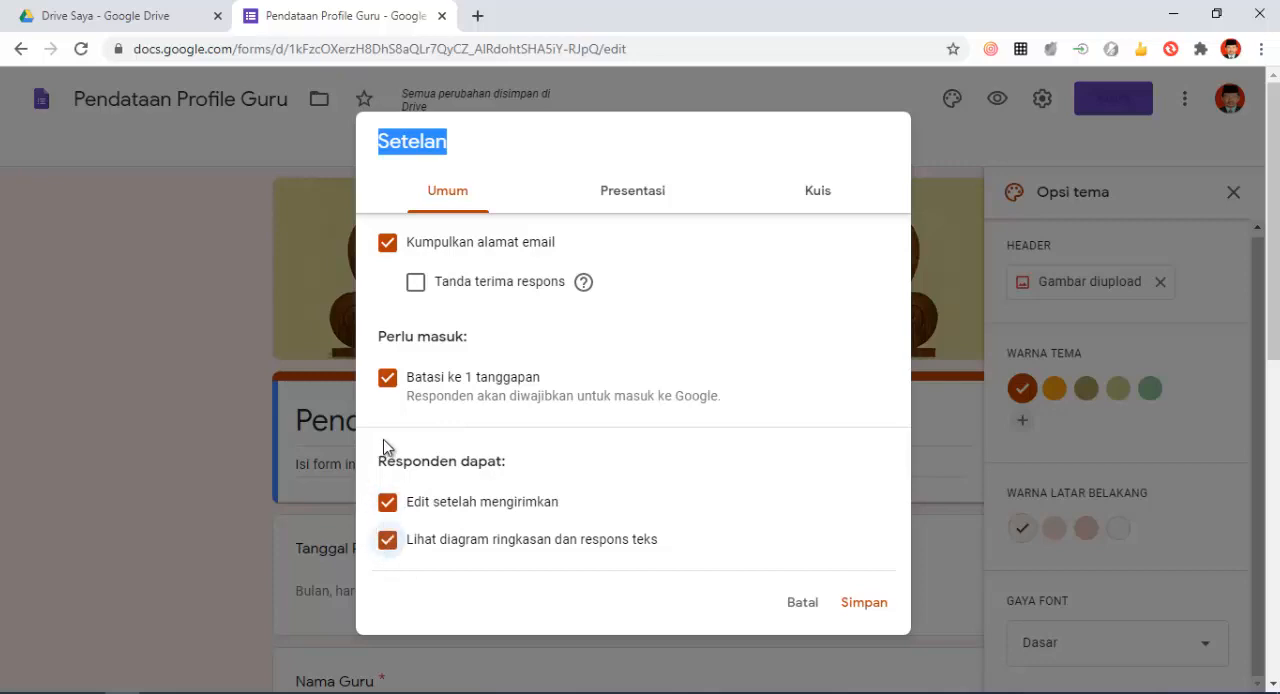
{"action": "left_click", "coordinate": [866, 603]}
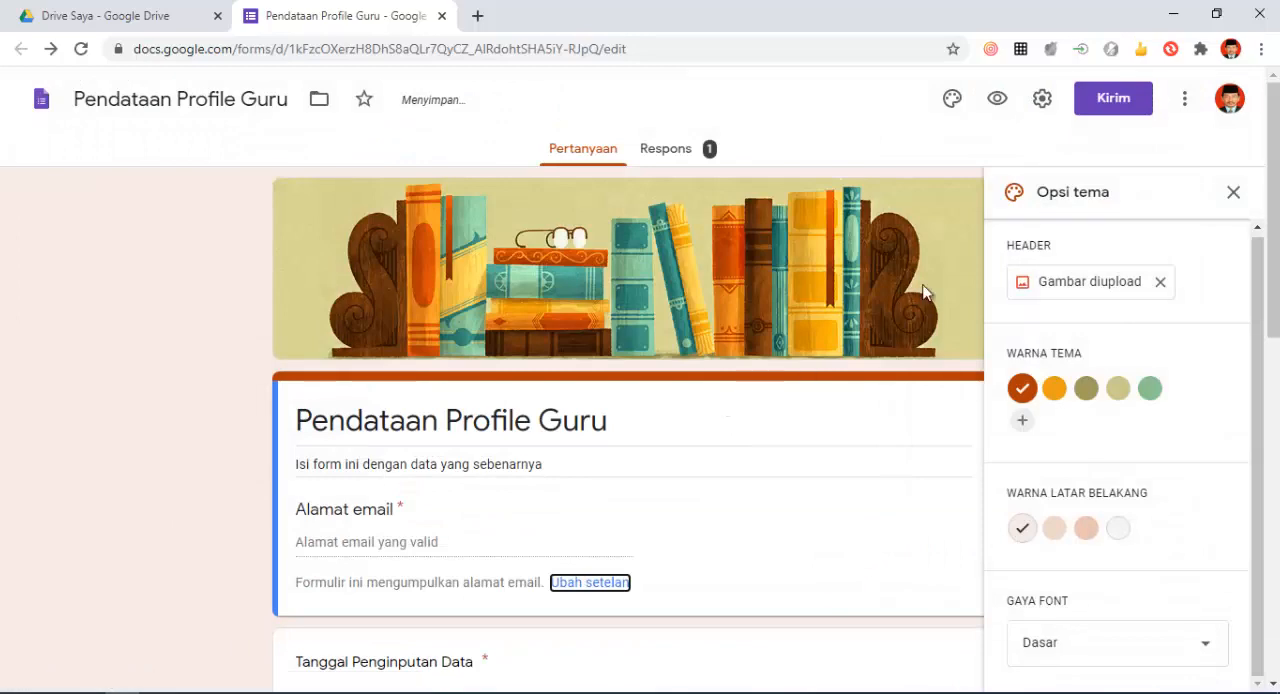
- Set the form's confirmation message in the presentation settings to "Tunggu info berikutnya di email anda"
{"action": "left_click", "coordinate": [1041, 101]}
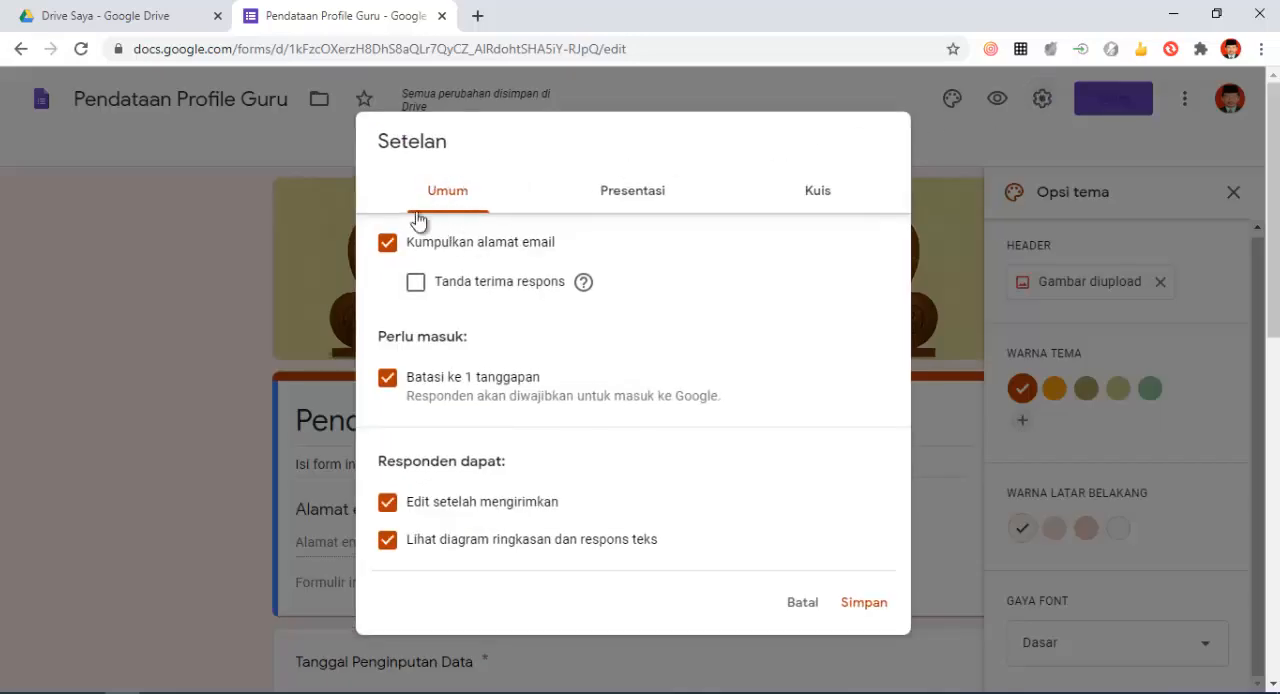
{"action": "left_click", "coordinate": [653, 199]}
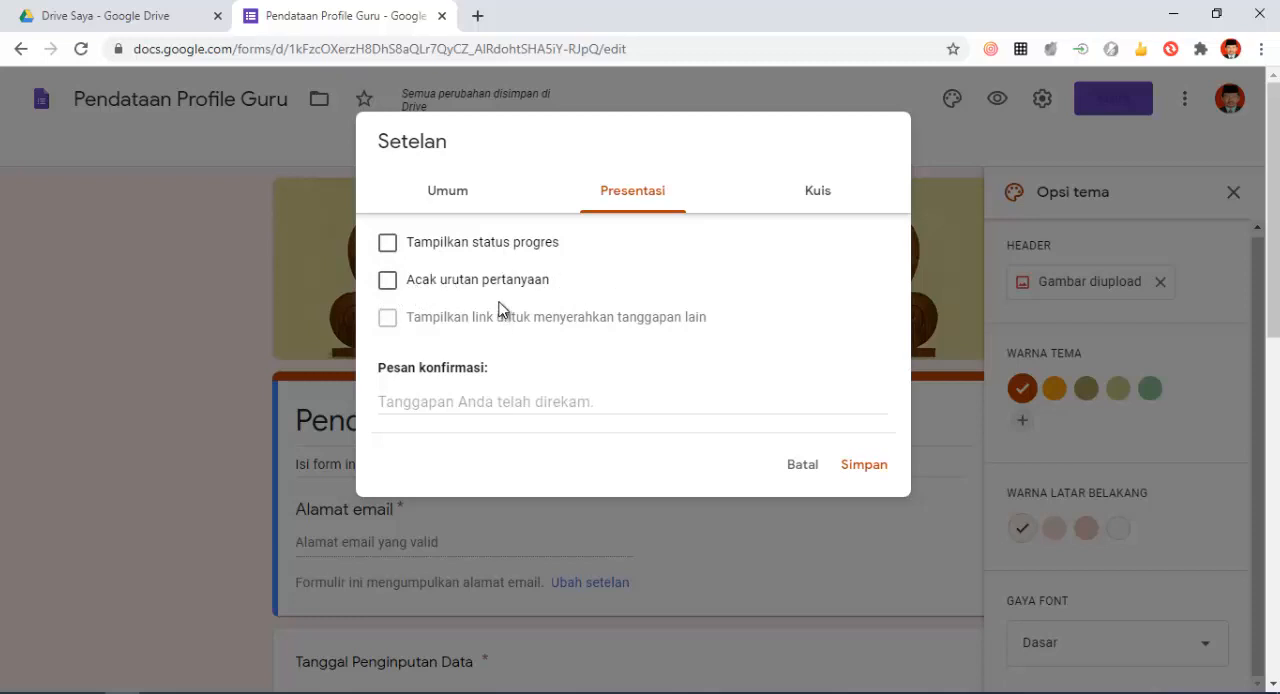
{"action": "left_click", "coordinate": [465, 401]}
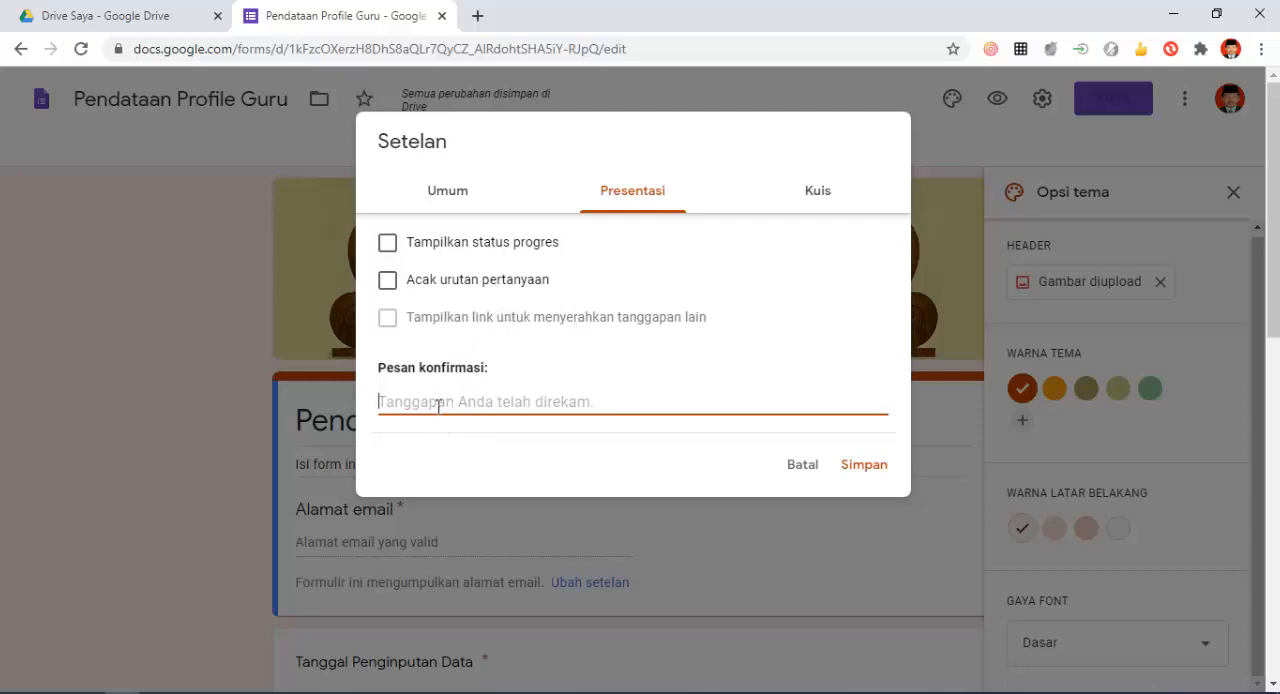
{"action": "type", "text": "T"}
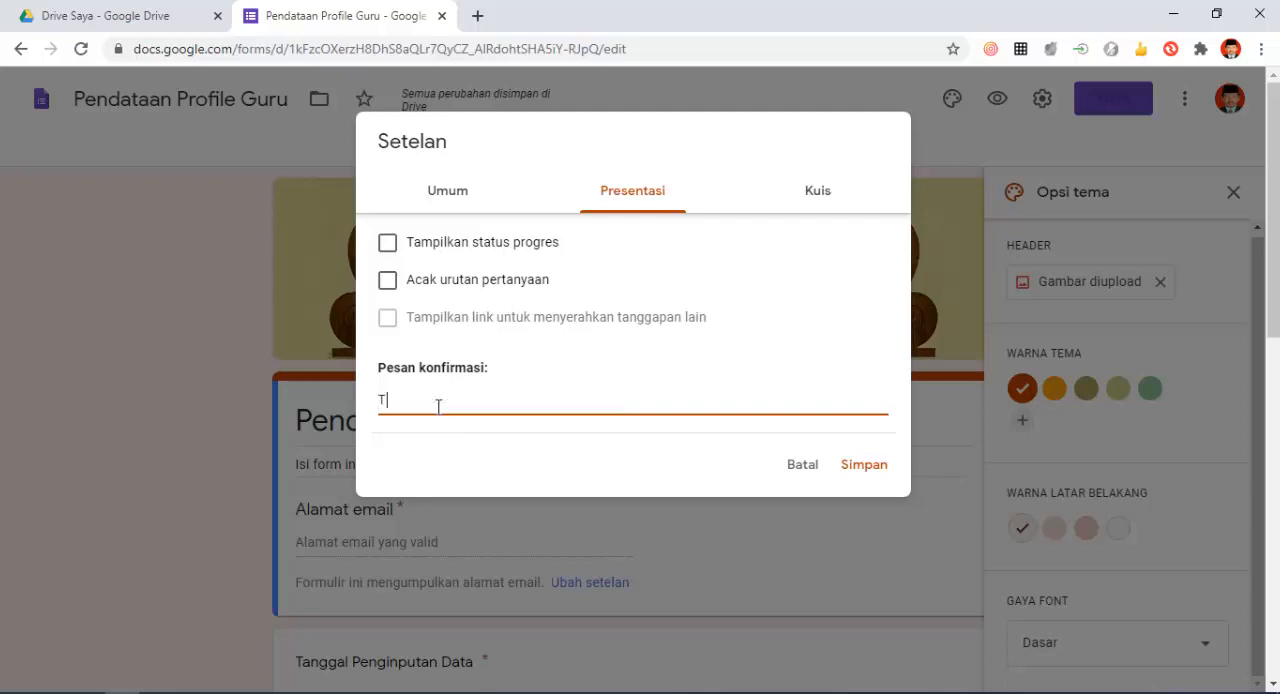
{"action": "key", "text": "BackSpace"}
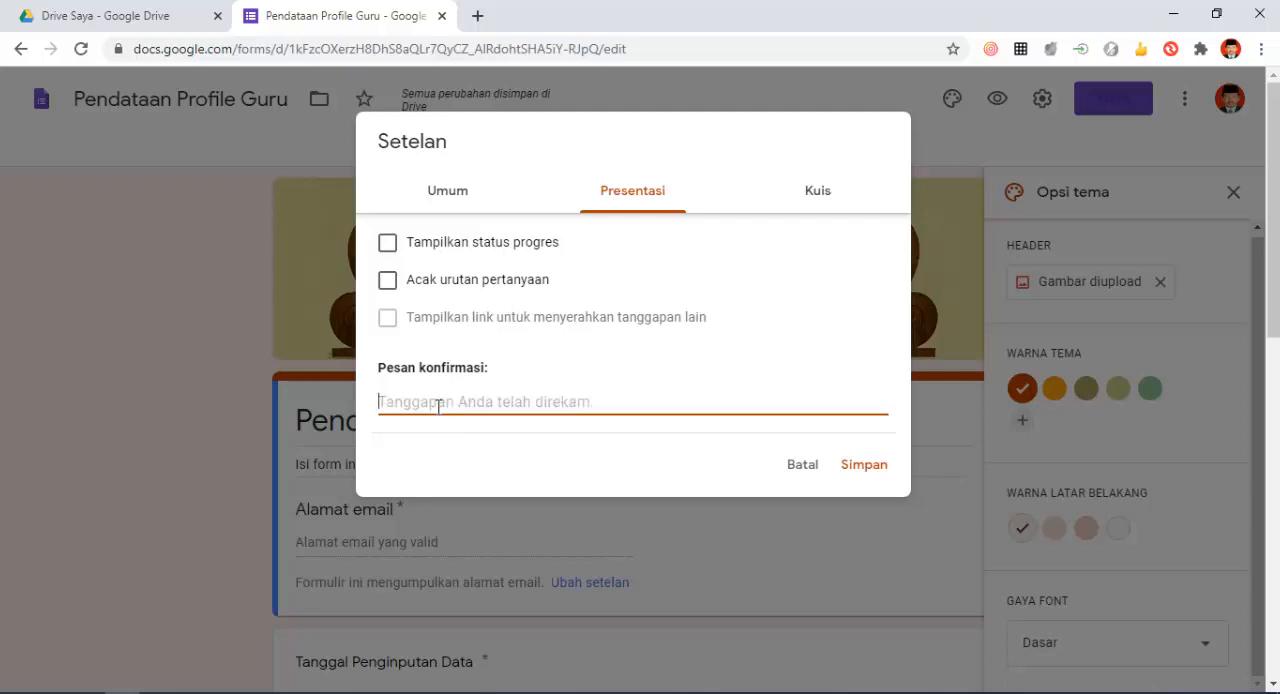
{"action": "type", "text": "T"}
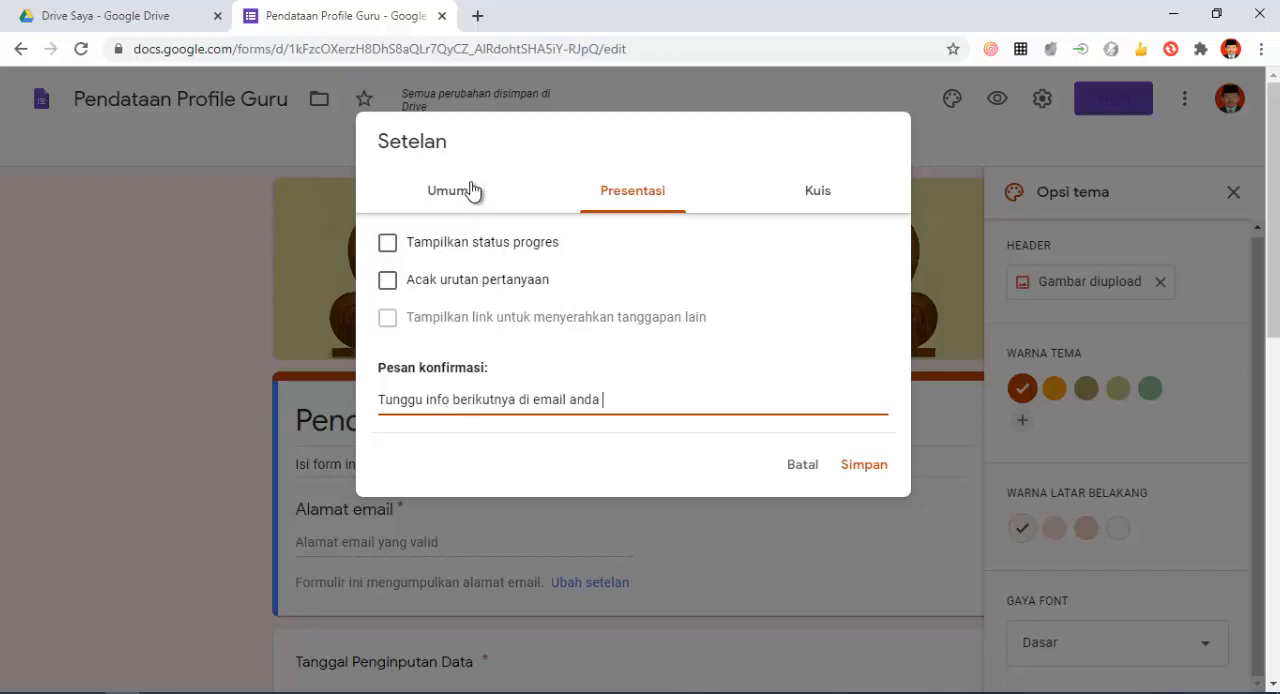
- Review the form's Kuis, Umum and Presentasi settings and save them
{"action": "left_click", "coordinate": [818, 192]}
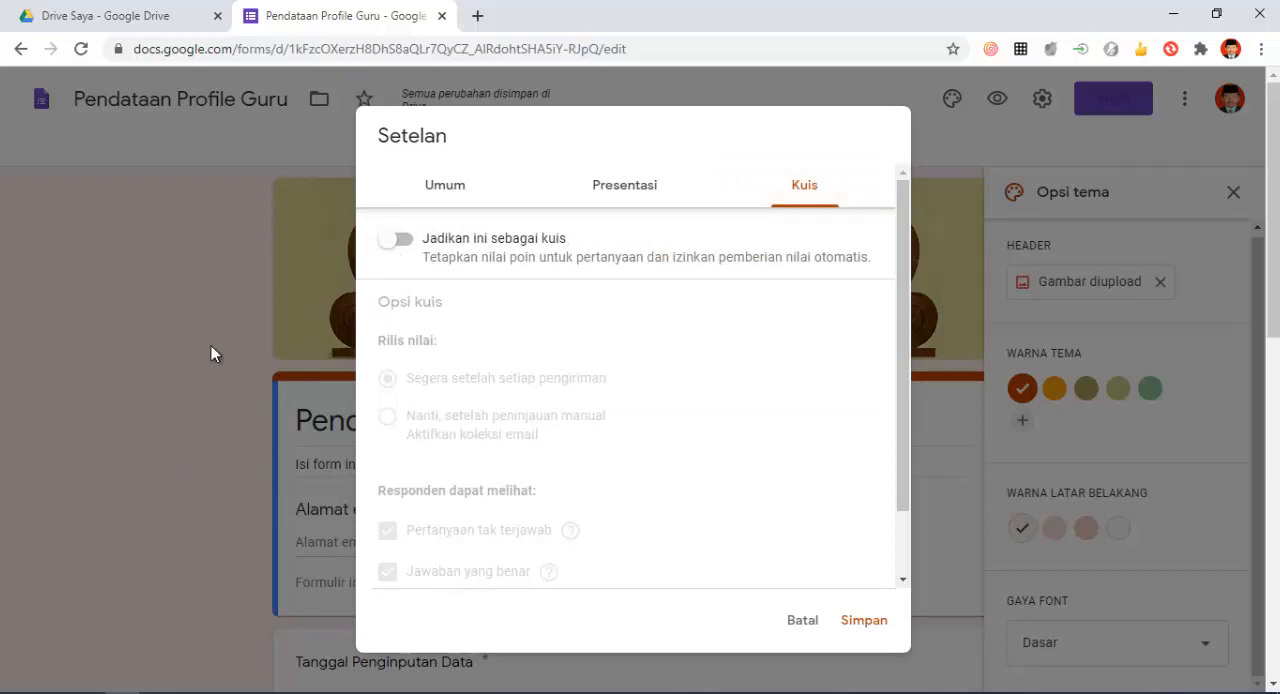
{"action": "scroll", "coordinate": [586, 314], "scroll_direction": "down", "scroll_amount": 1}
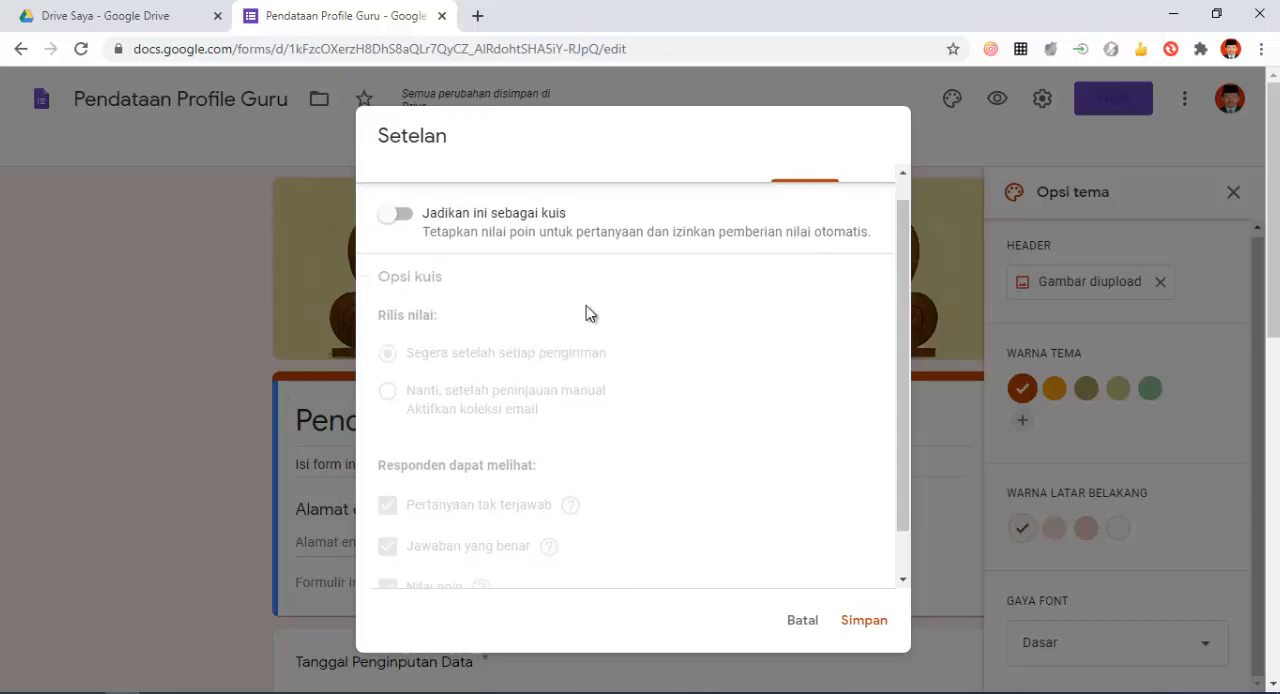
{"action": "scroll", "coordinate": [586, 314], "scroll_direction": "down", "scroll_amount": 3}
{"action": "scroll", "coordinate": [587, 314], "scroll_direction": "up", "scroll_amount": 2}
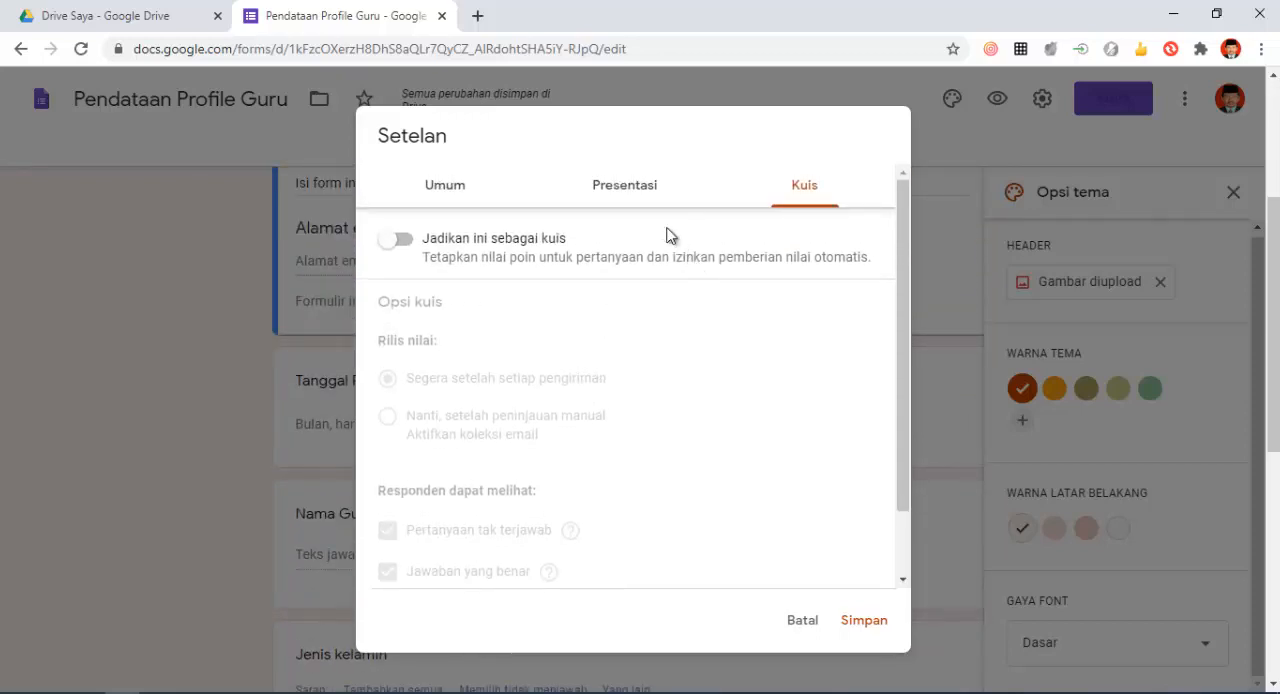
{"action": "left_click", "coordinate": [445, 190]}
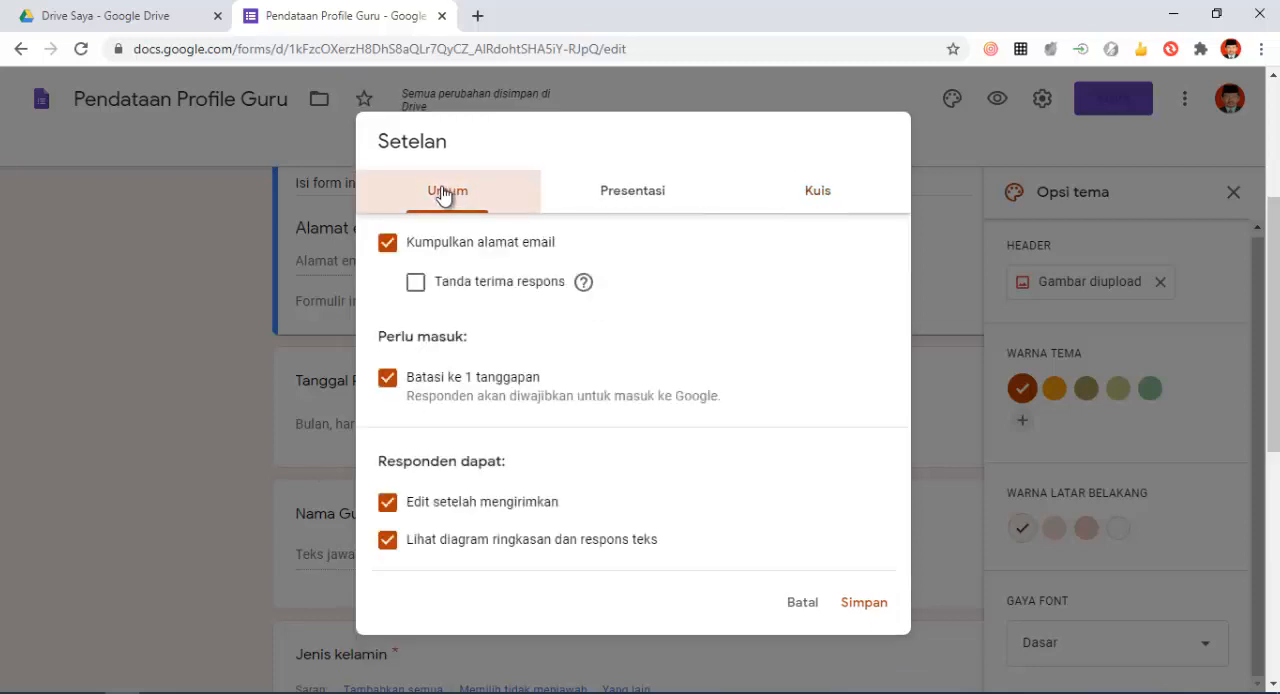
{"action": "left_click", "coordinate": [640, 195]}
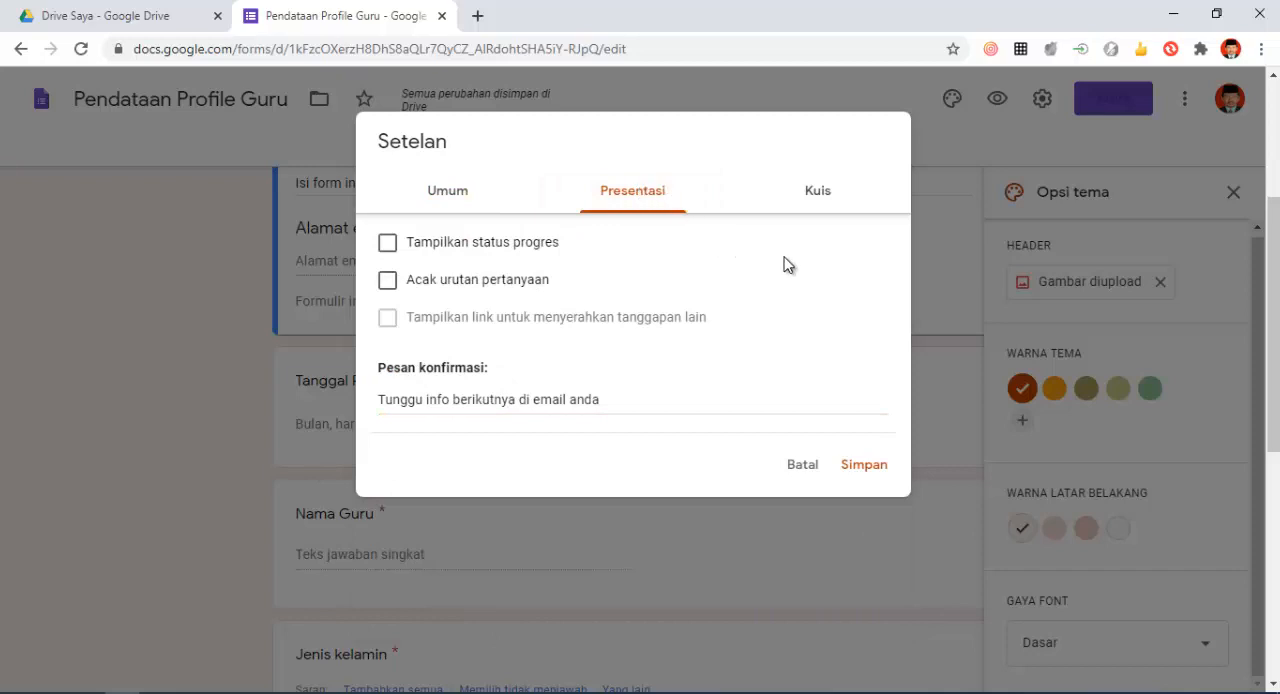
{"action": "left_click", "coordinate": [814, 200]}
{"action": "left_click", "coordinate": [625, 197]}
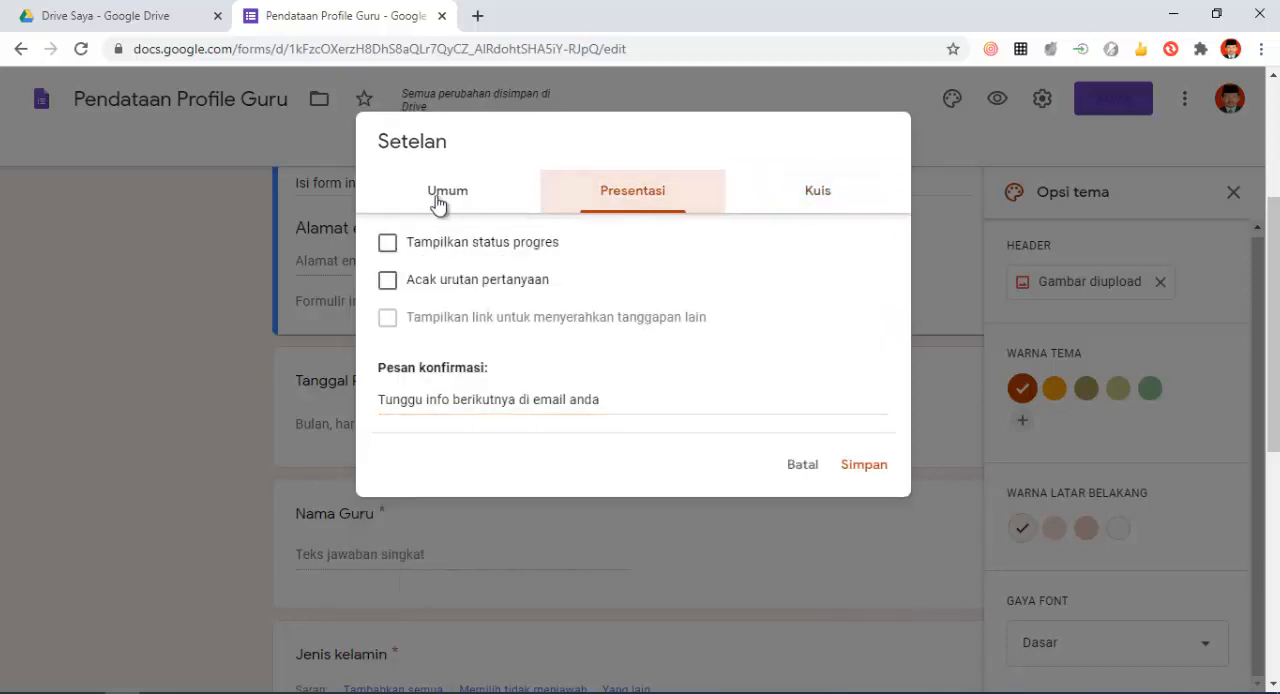
{"action": "left_click", "coordinate": [440, 200]}
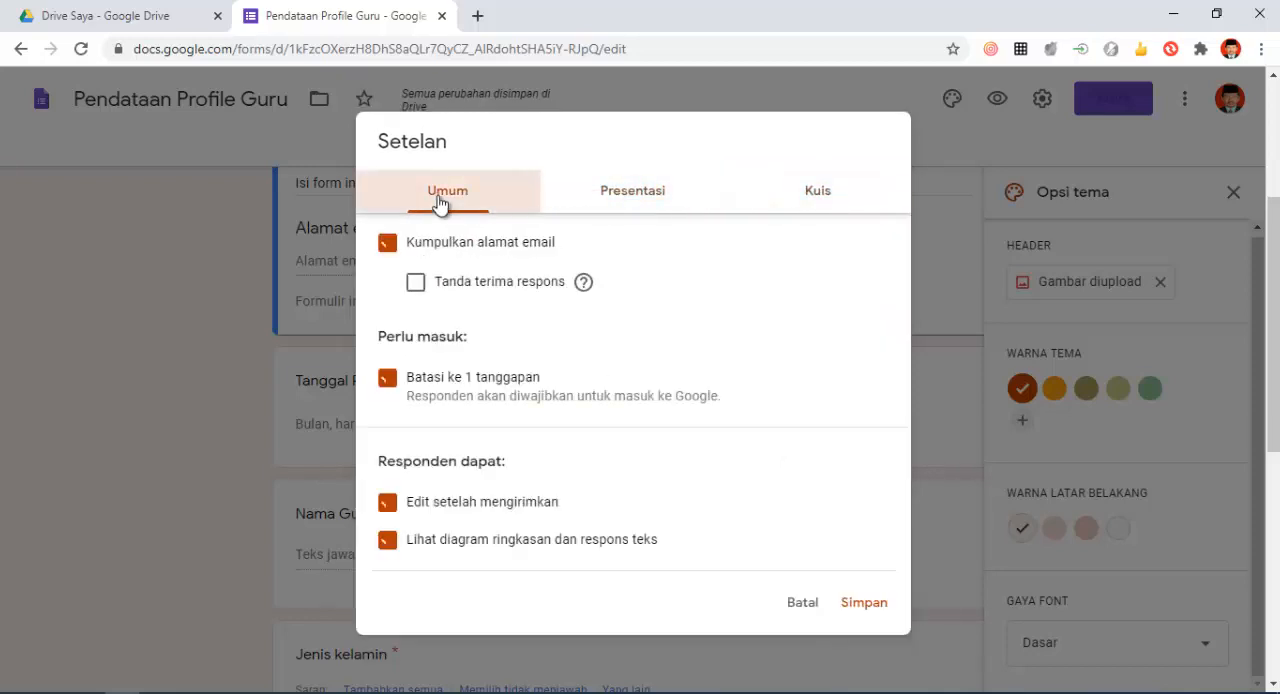
{"action": "left_click", "coordinate": [846, 605]}
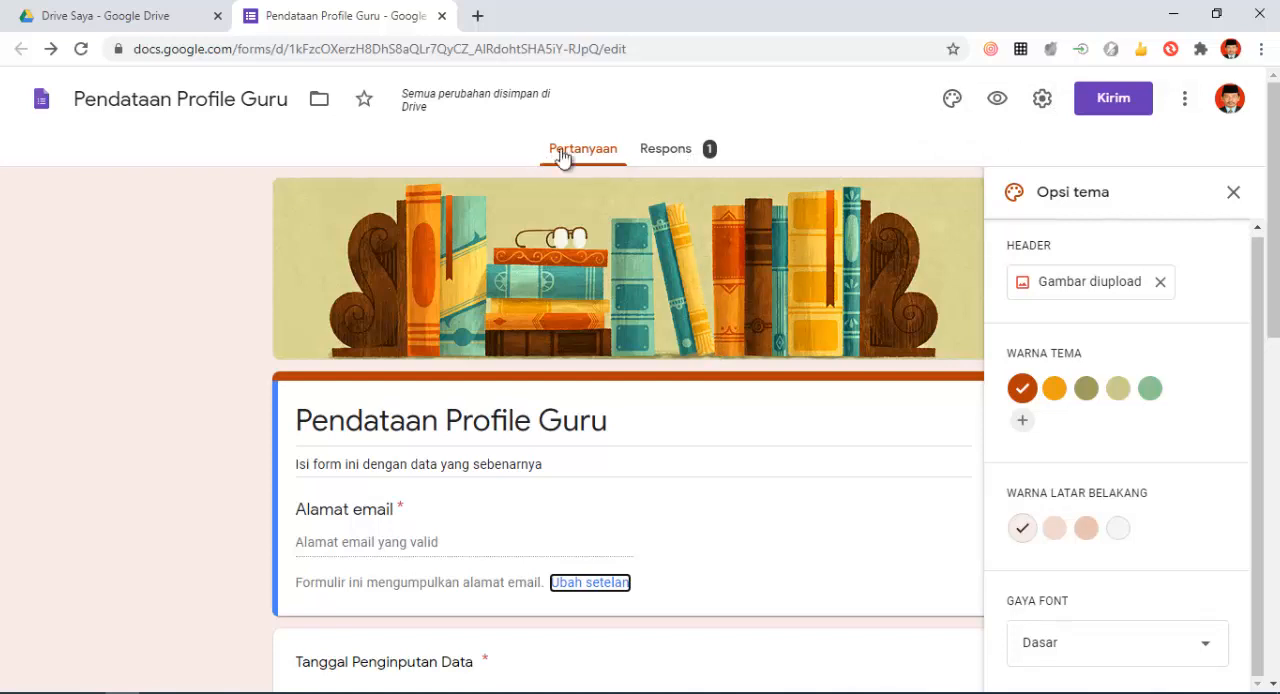
- Examine the summary of collected responses, including the Jenis kelamin and Ijasah yang dimiliki charts
{"action": "left_click", "coordinate": [675, 155]}
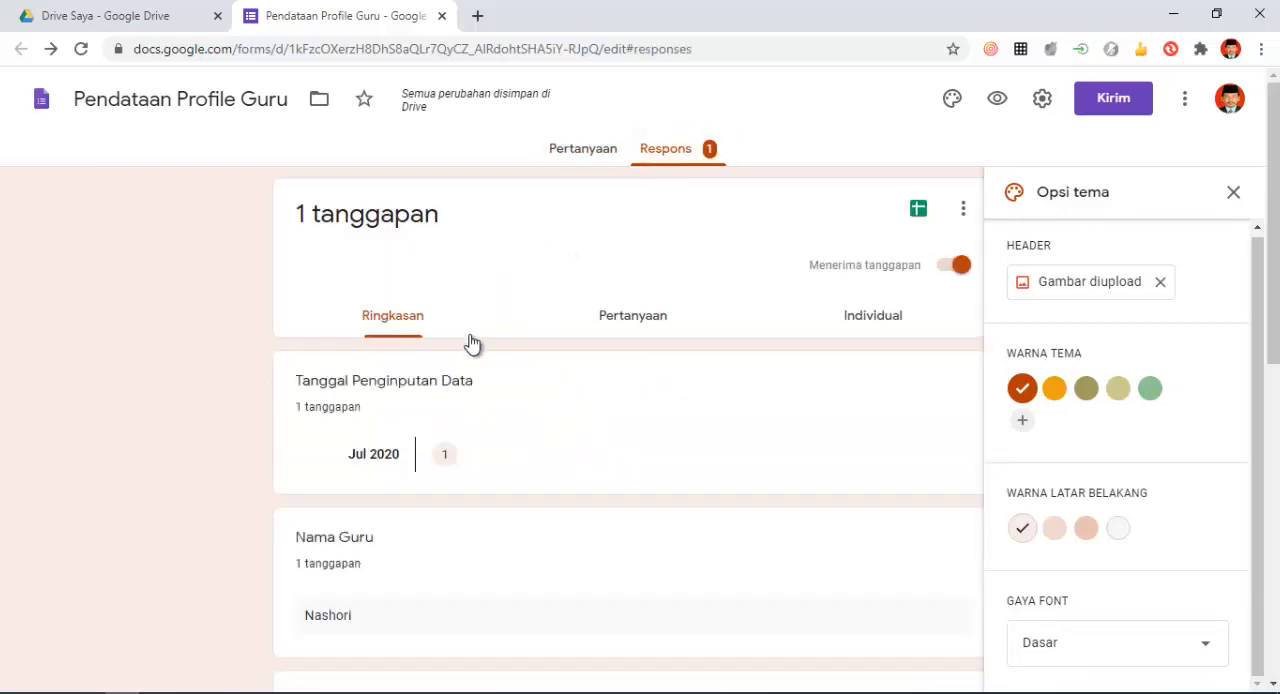
{"action": "scroll", "coordinate": [394, 431], "scroll_direction": "down", "scroll_amount": 3}
{"action": "scroll", "coordinate": [394, 417], "scroll_direction": "down", "scroll_amount": 1}
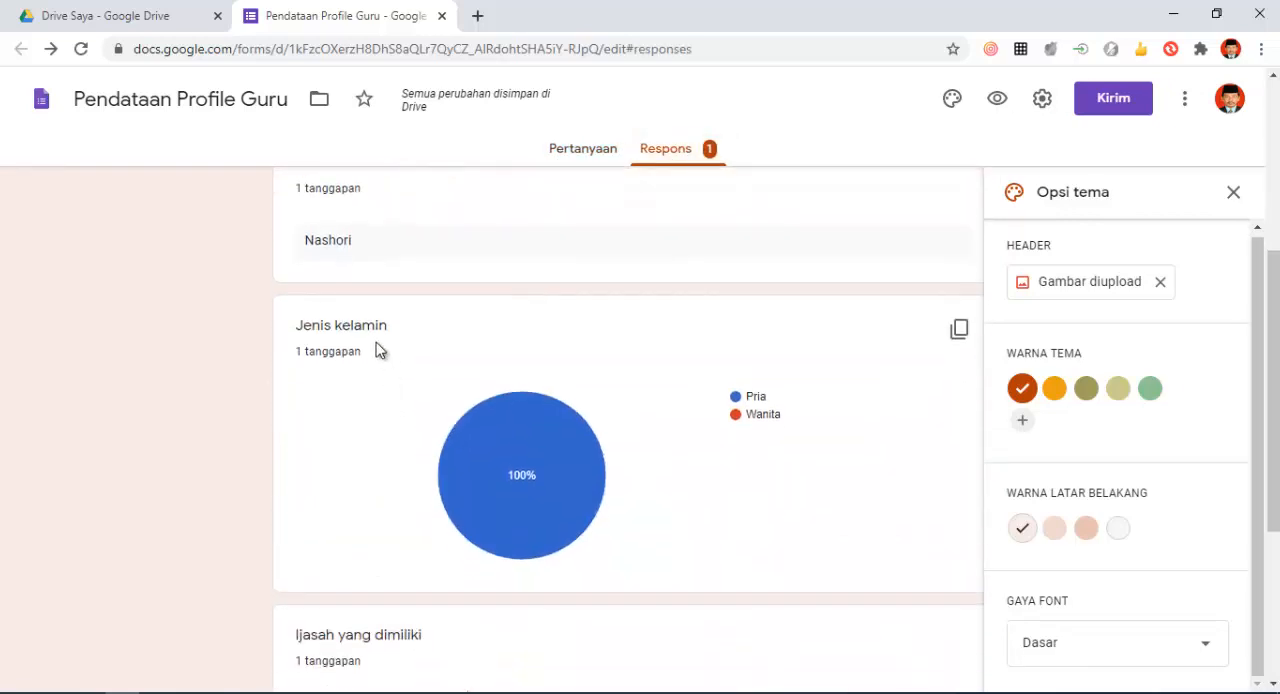
{"action": "scroll", "coordinate": [333, 235], "scroll_direction": "down", "scroll_amount": 1}
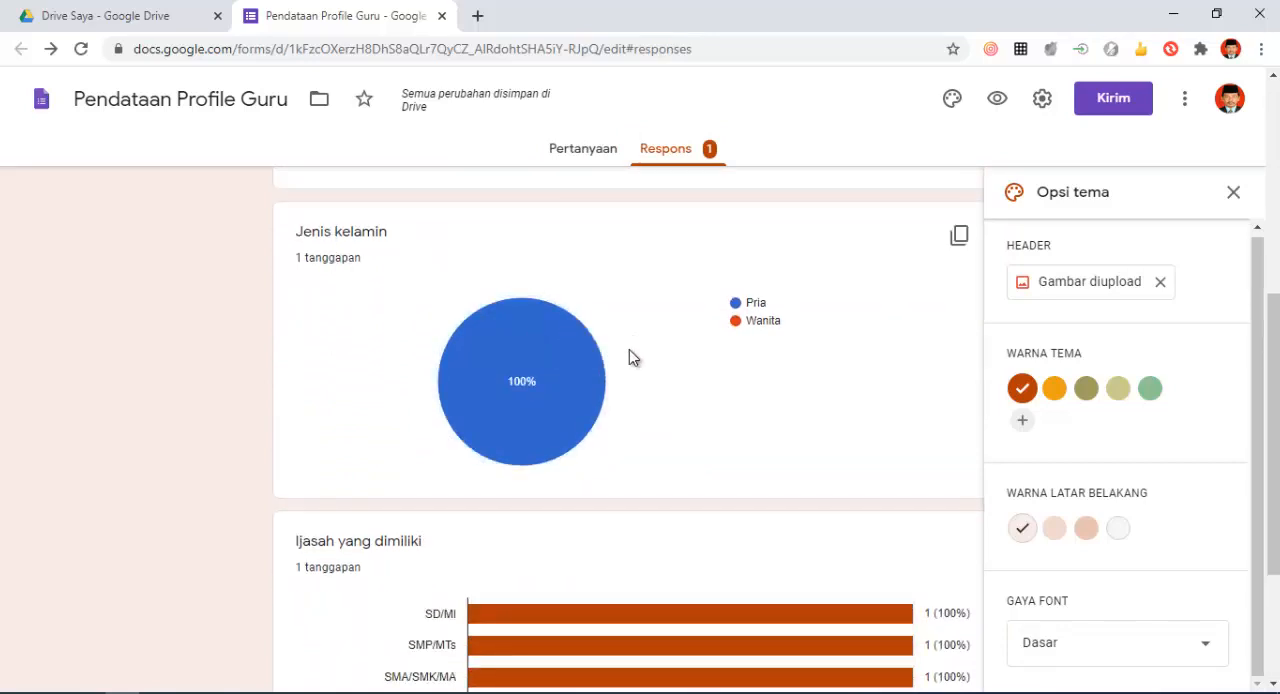
{"action": "scroll", "coordinate": [620, 352], "scroll_direction": "down", "scroll_amount": 2}
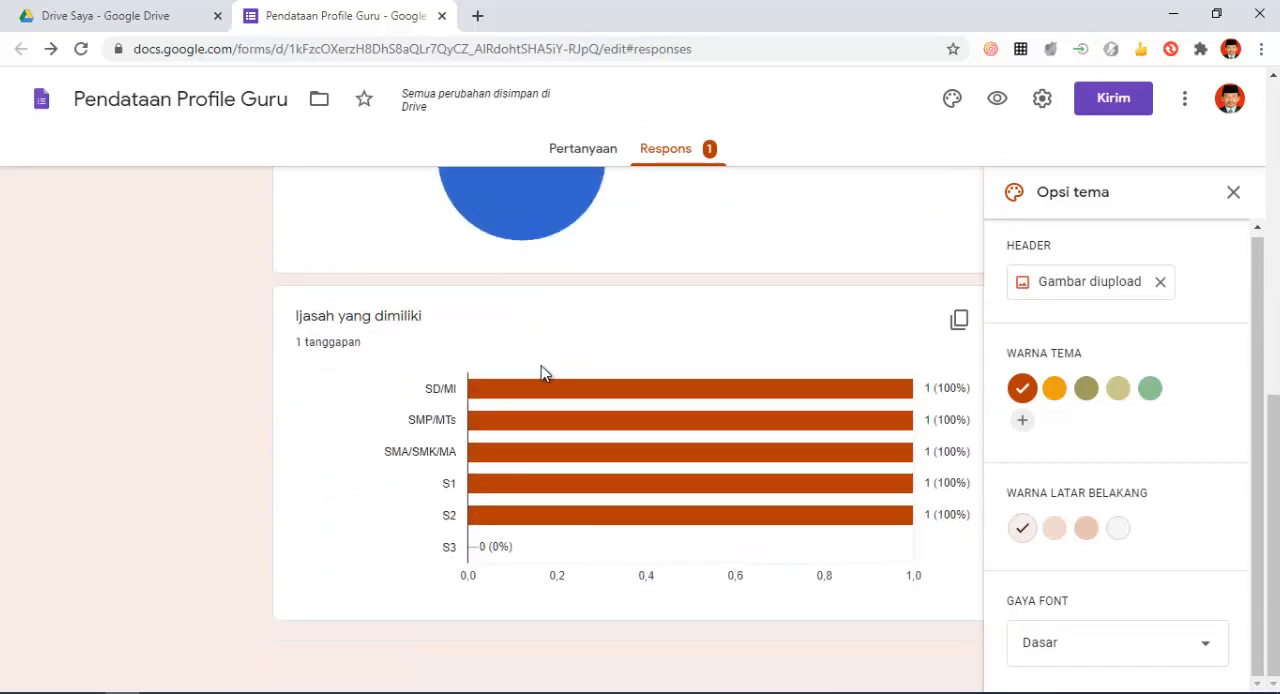
{"action": "scroll", "coordinate": [583, 395], "scroll_direction": "up", "scroll_amount": 6}
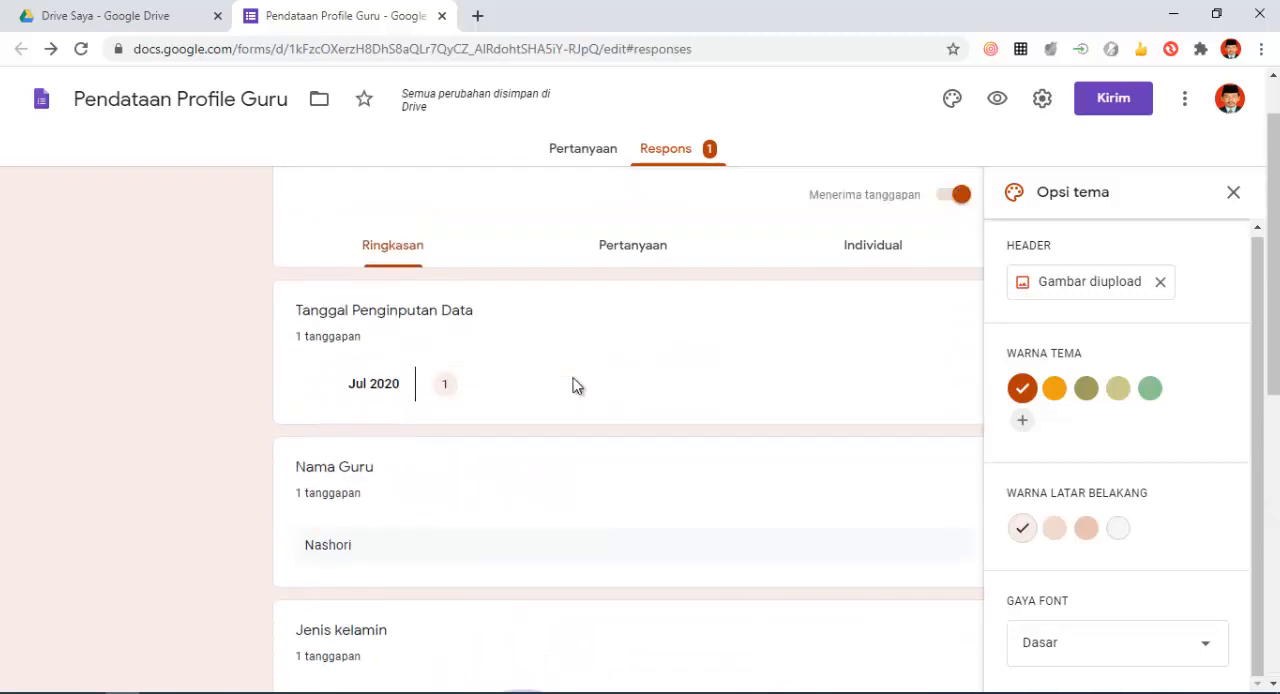
{"action": "scroll", "coordinate": [573, 386], "scroll_direction": "up", "scroll_amount": 1}
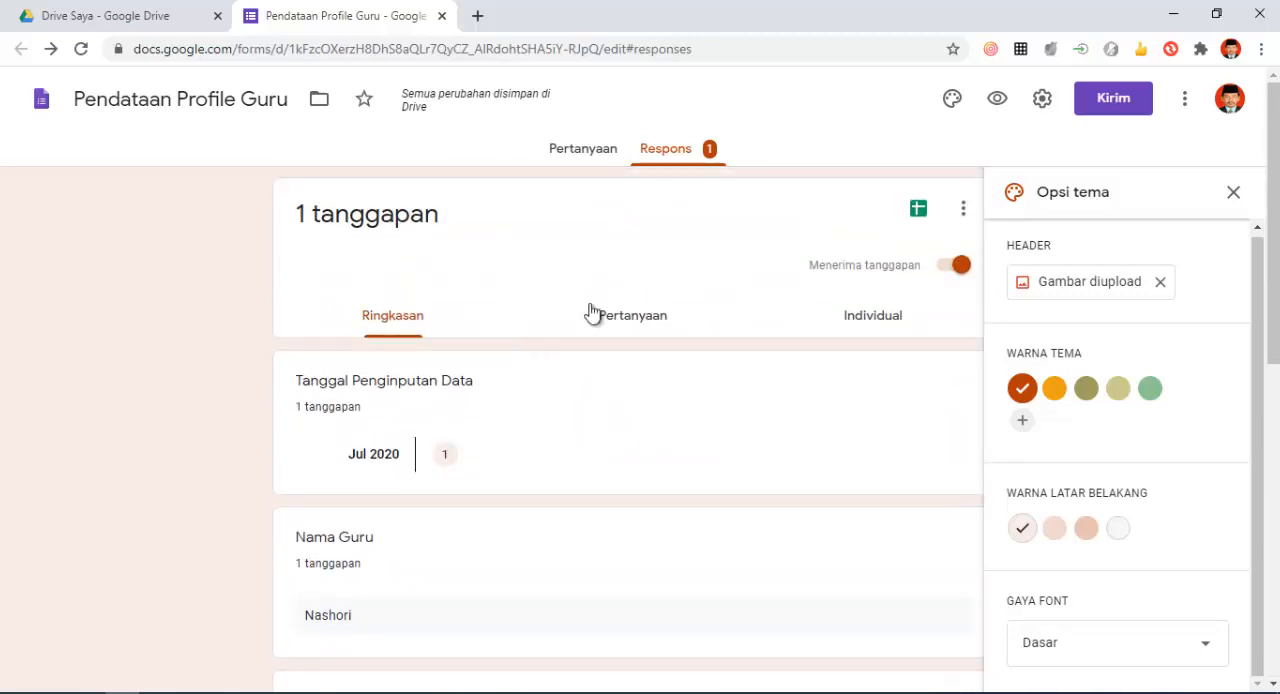
- Examine the responses per question for Tanggal Penginputan Data and return to the form's questions
{"action": "left_click", "coordinate": [628, 316]}
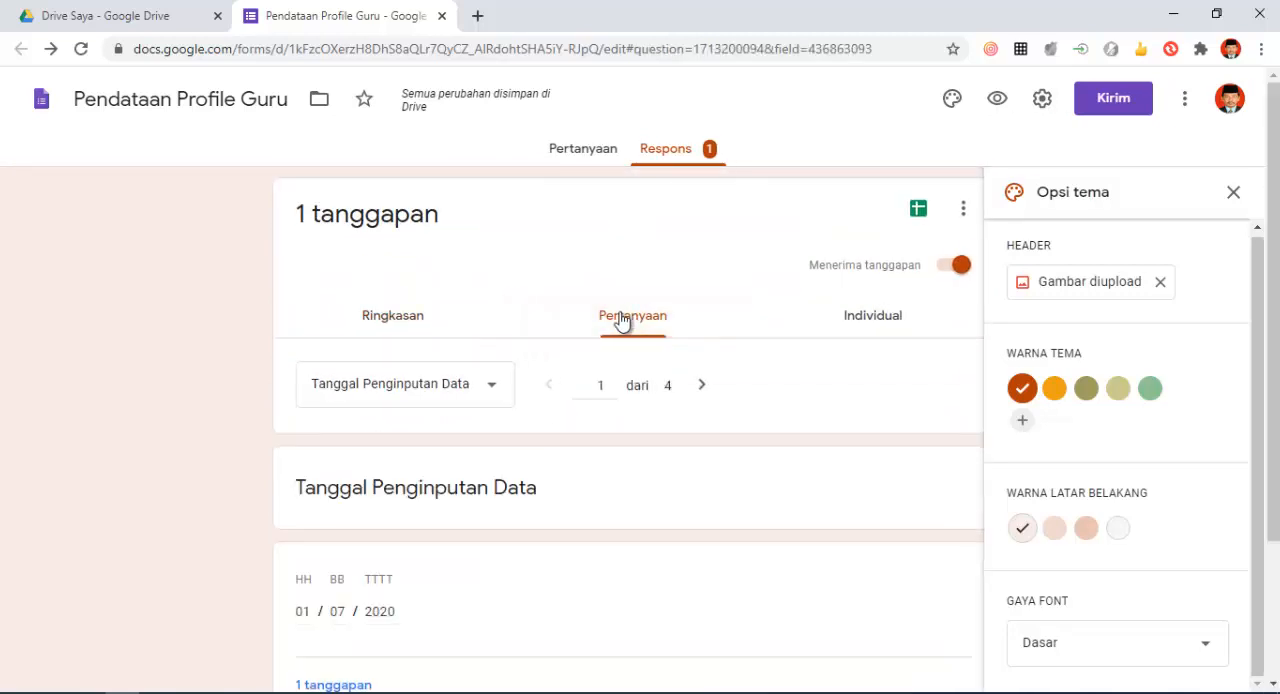
{"action": "scroll", "coordinate": [620, 319], "scroll_direction": "down", "scroll_amount": 2}
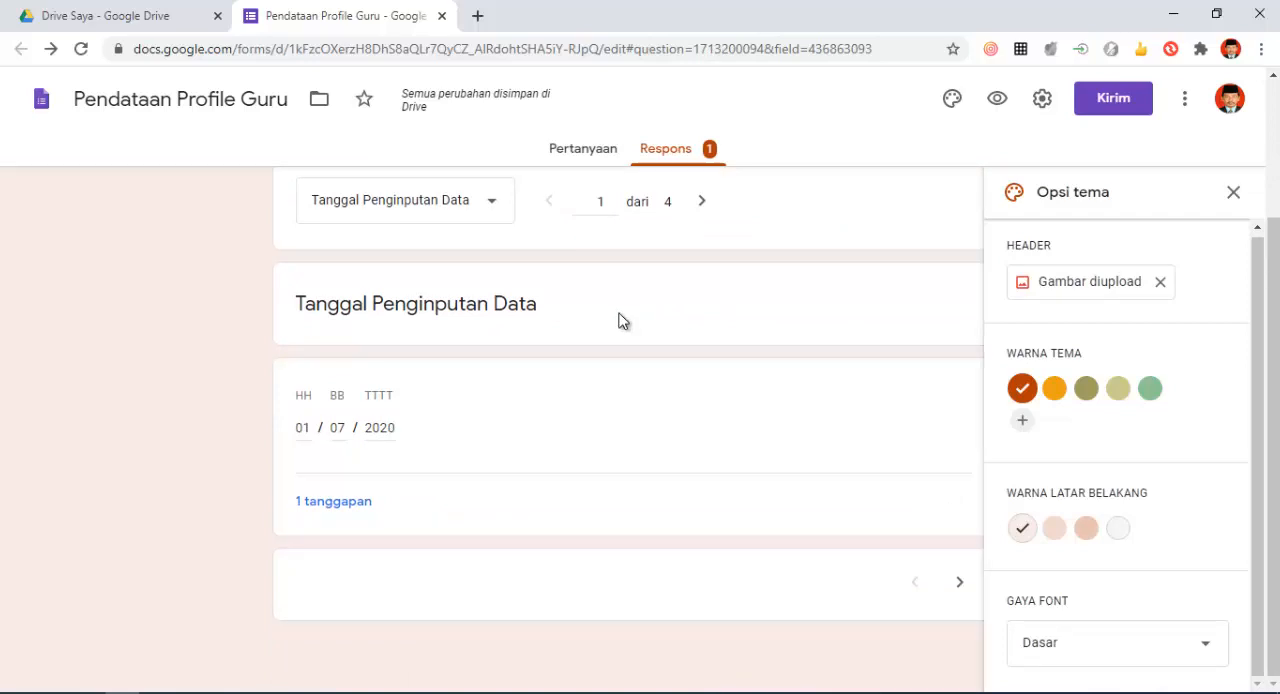
{"action": "scroll", "coordinate": [620, 319], "scroll_direction": "up", "scroll_amount": 2}
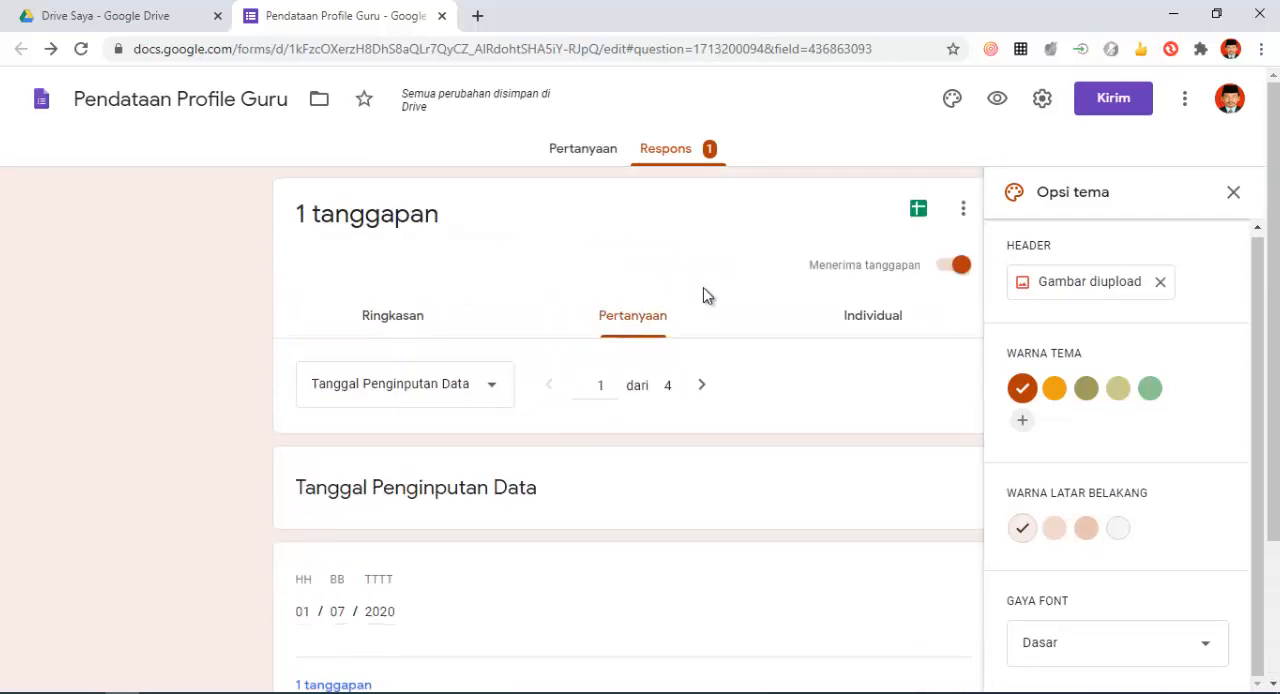
{"action": "left_click", "coordinate": [407, 319]}
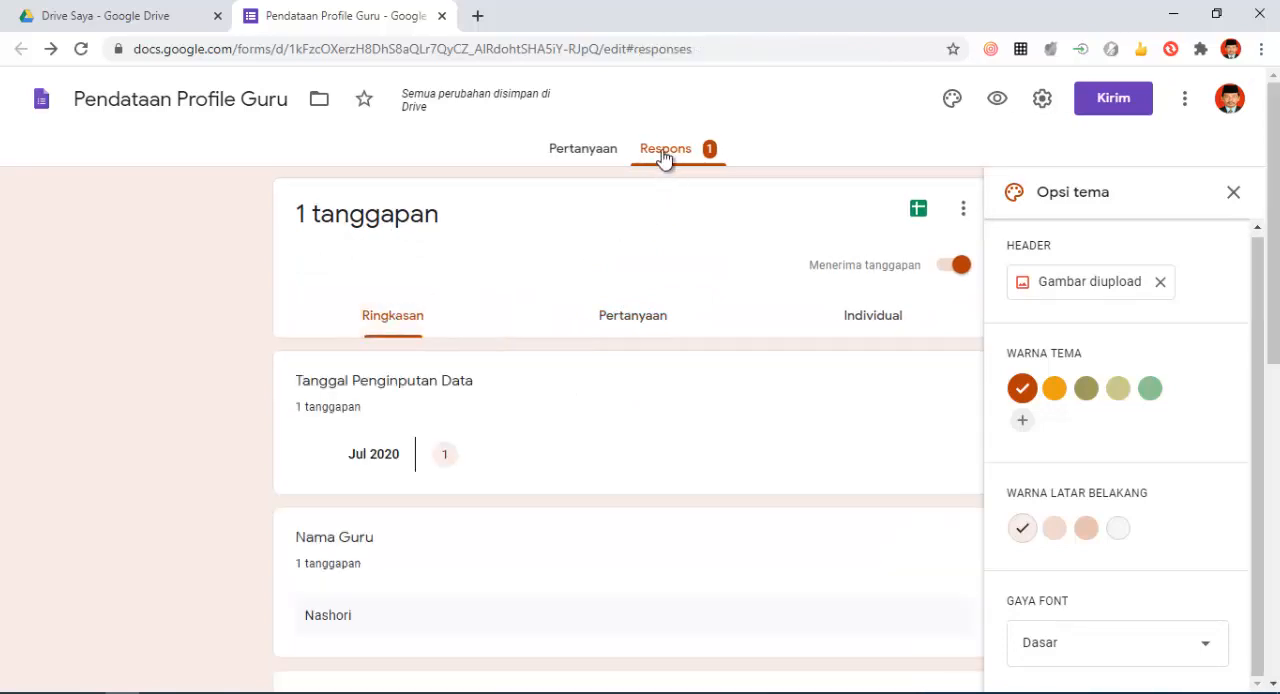
{"action": "left_click", "coordinate": [574, 160]}
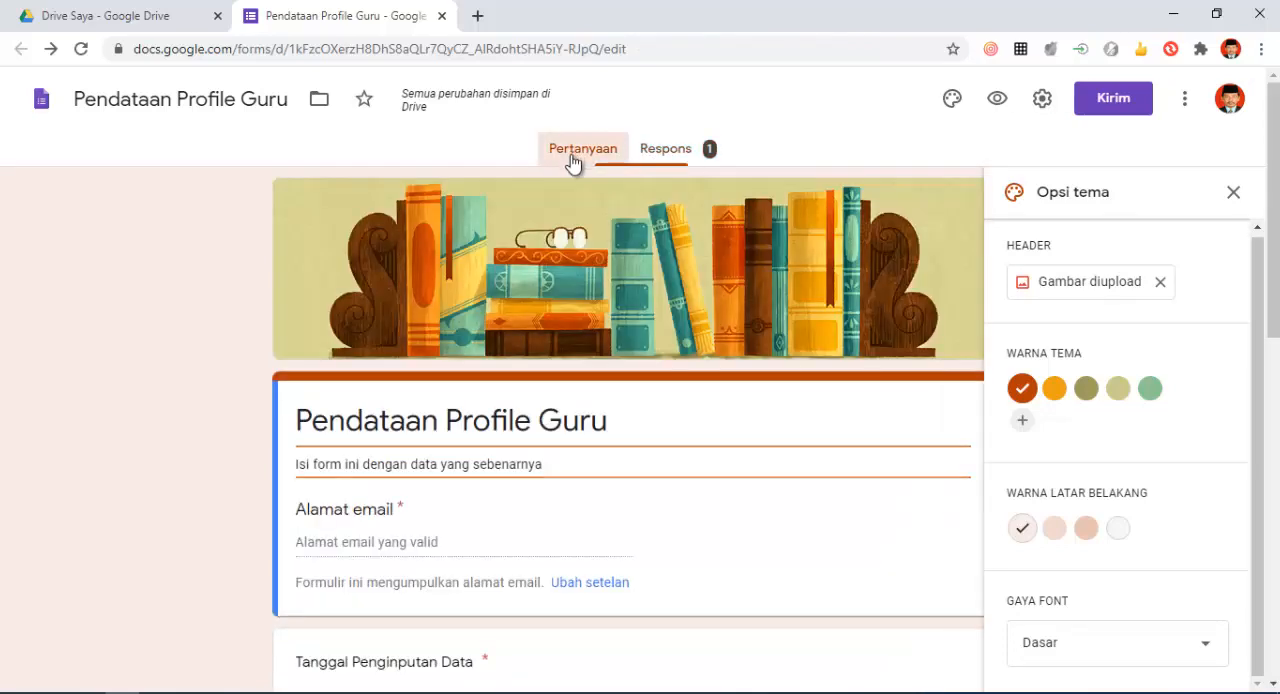
- Shorten and copy the form's sharing link, and select the HTML embed code for the form
{"action": "left_click", "coordinate": [1113, 101]}
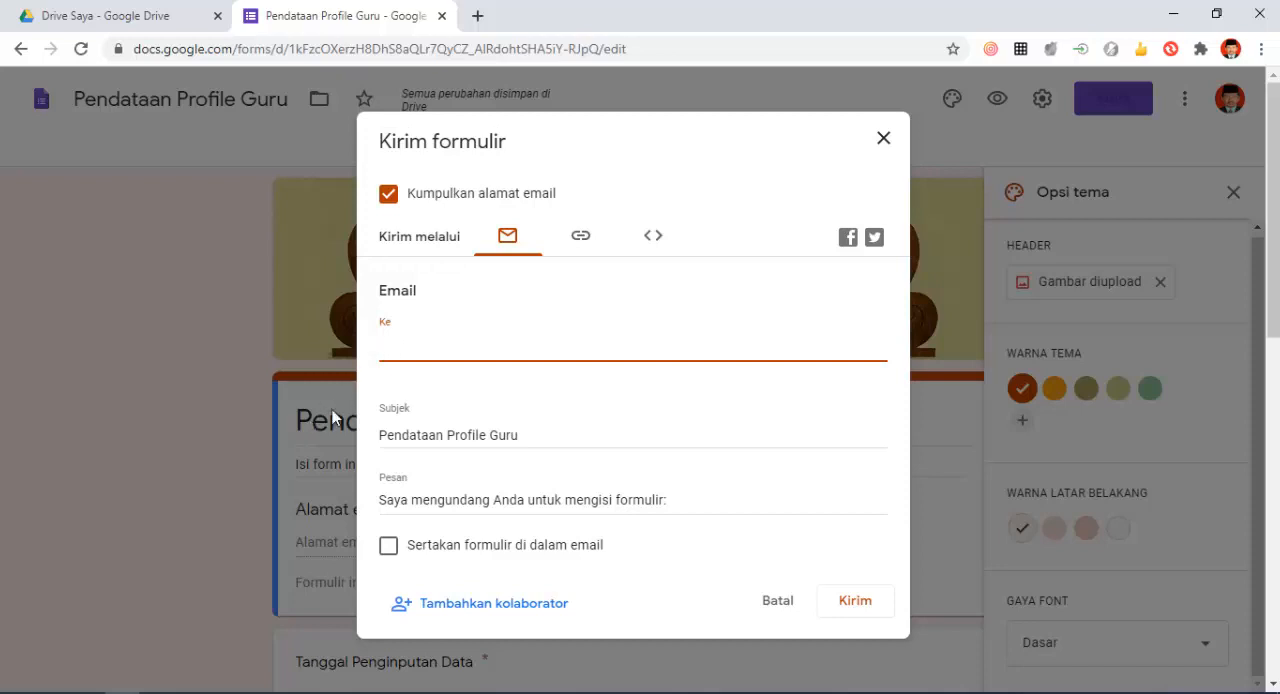
{"action": "left_click", "coordinate": [583, 243]}
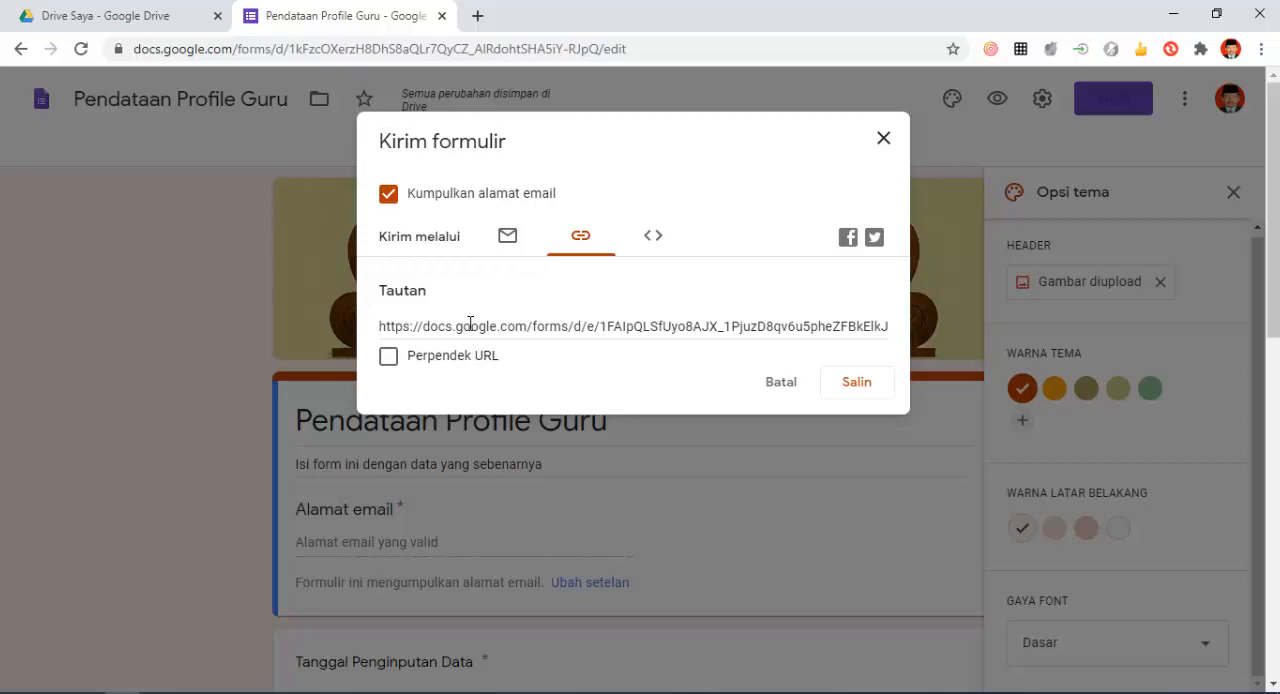
{"action": "left_click", "coordinate": [393, 362]}
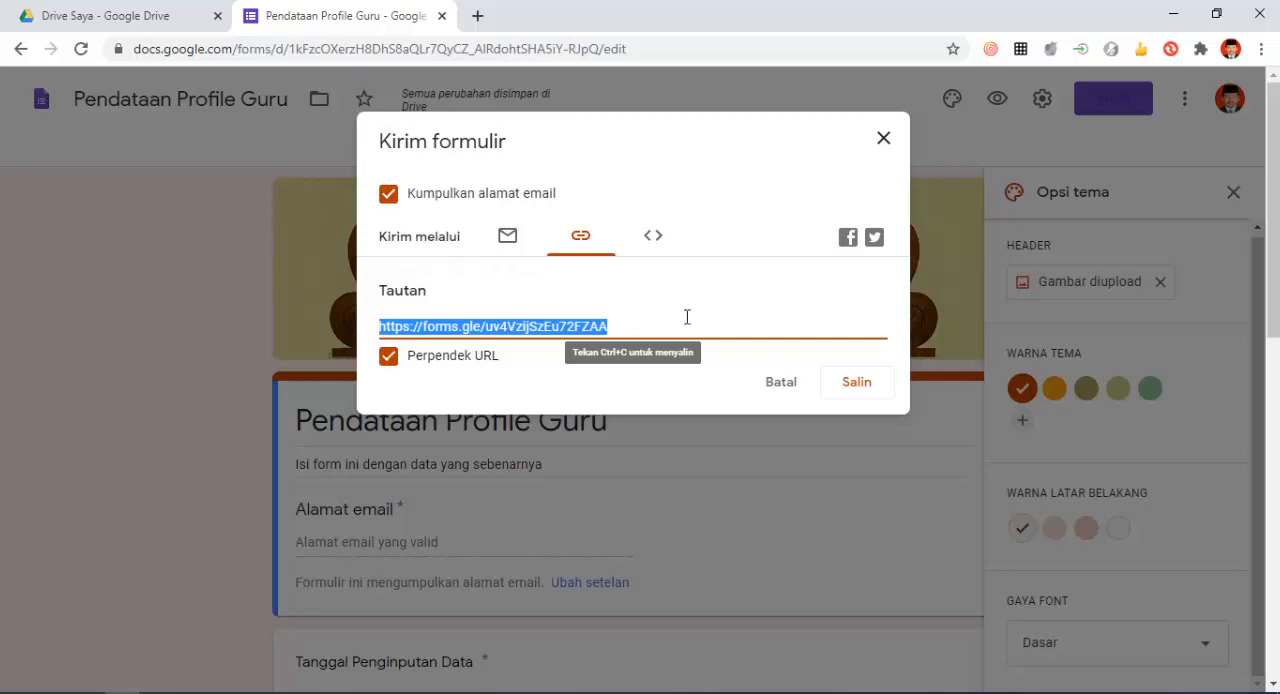
{"action": "left_click", "coordinate": [848, 390]}
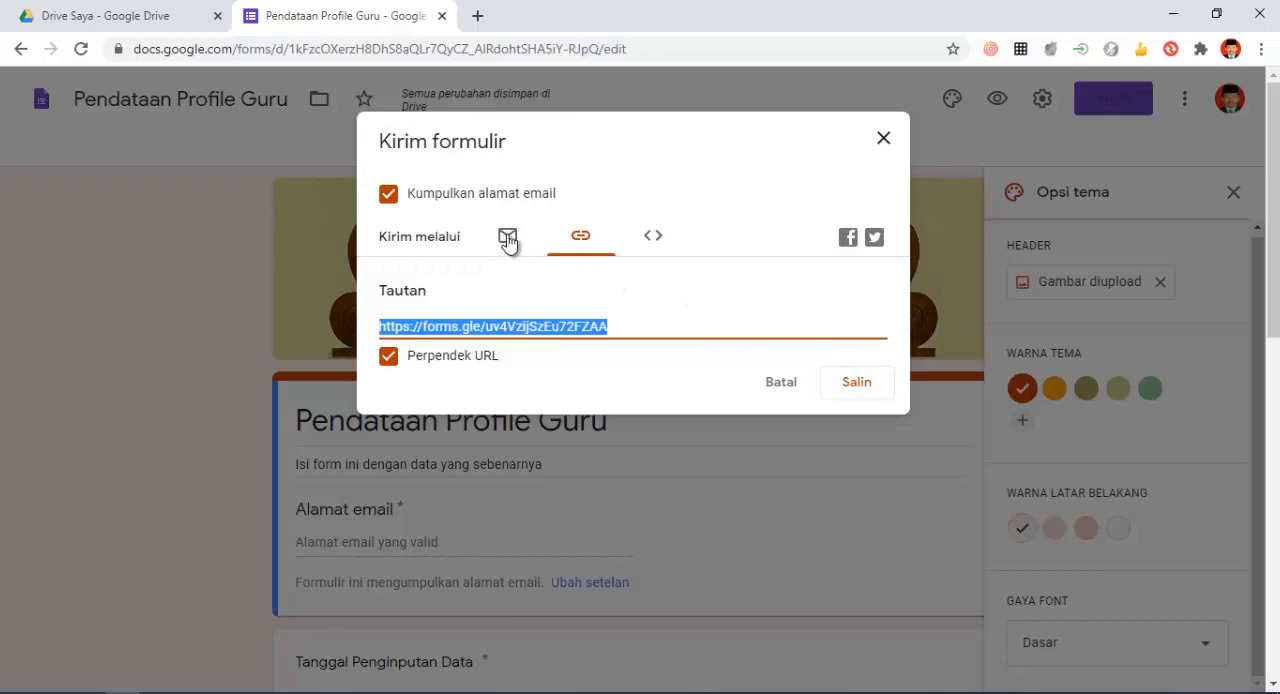
{"action": "left_click", "coordinate": [649, 245]}
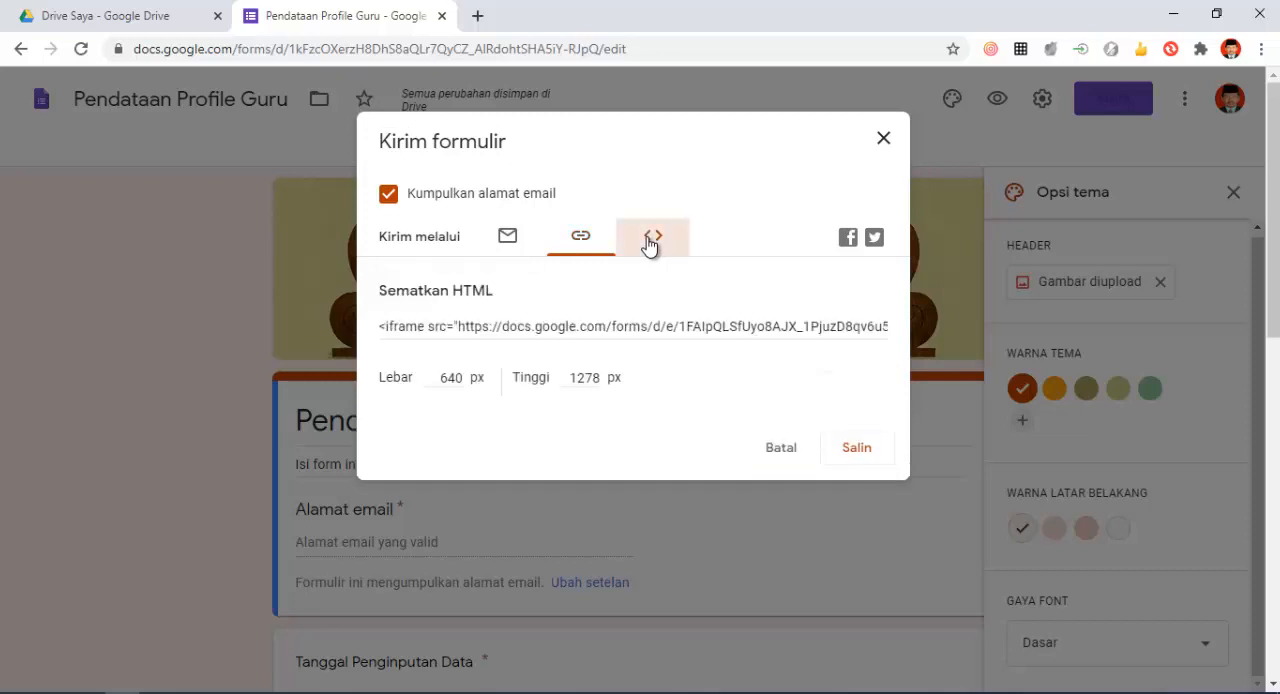
{"action": "left_click", "coordinate": [386, 330]}
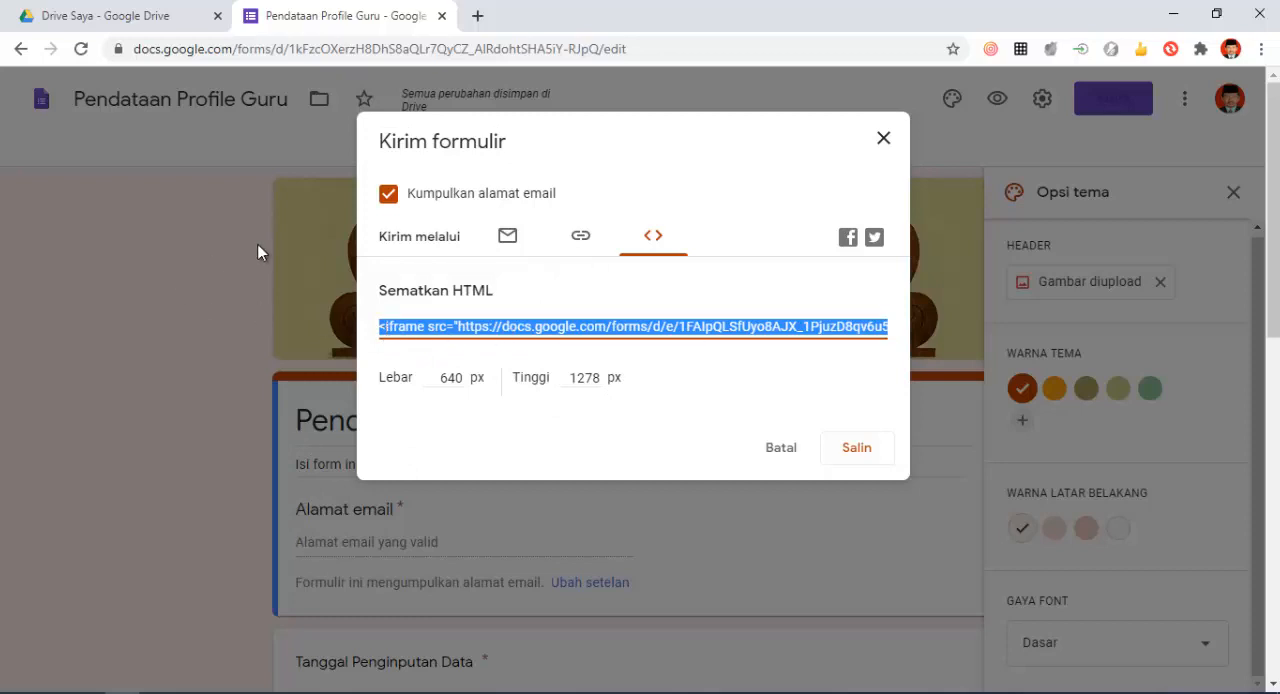
- Copy the shortened form link again and close the form's sending options
{"action": "left_click", "coordinate": [578, 240]}
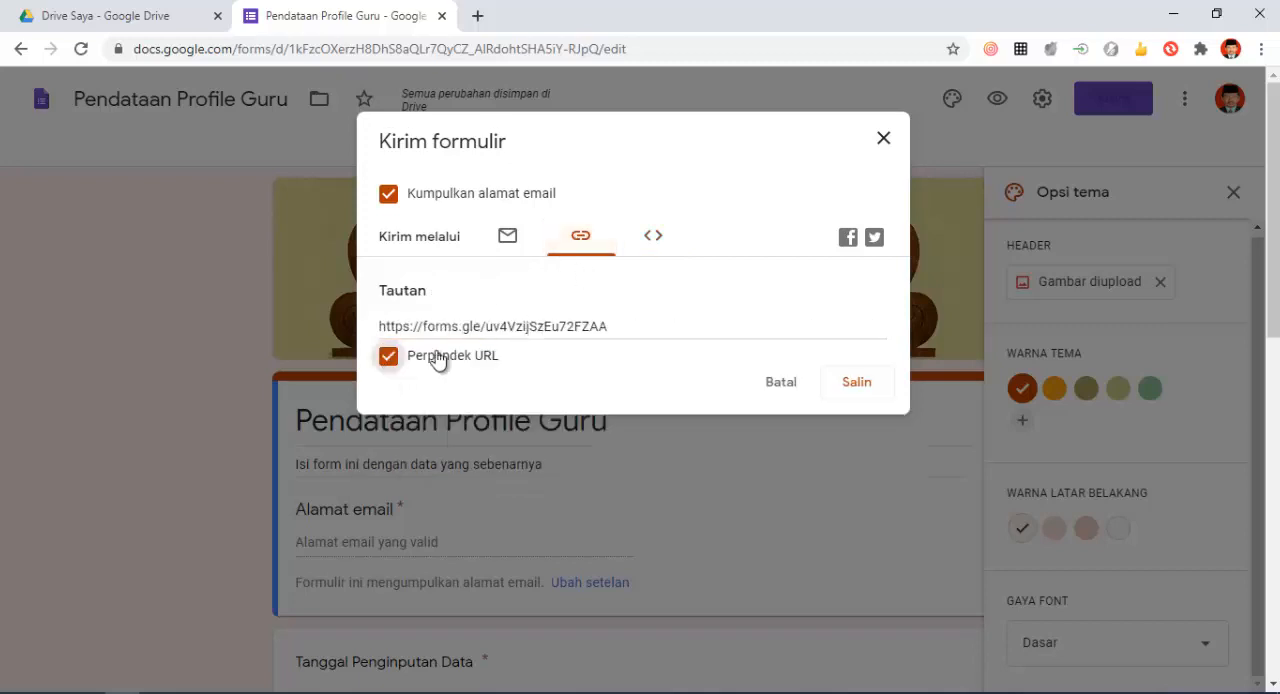
{"action": "left_click", "coordinate": [851, 387]}
{"action": "key", "text": "ctrl+c"}
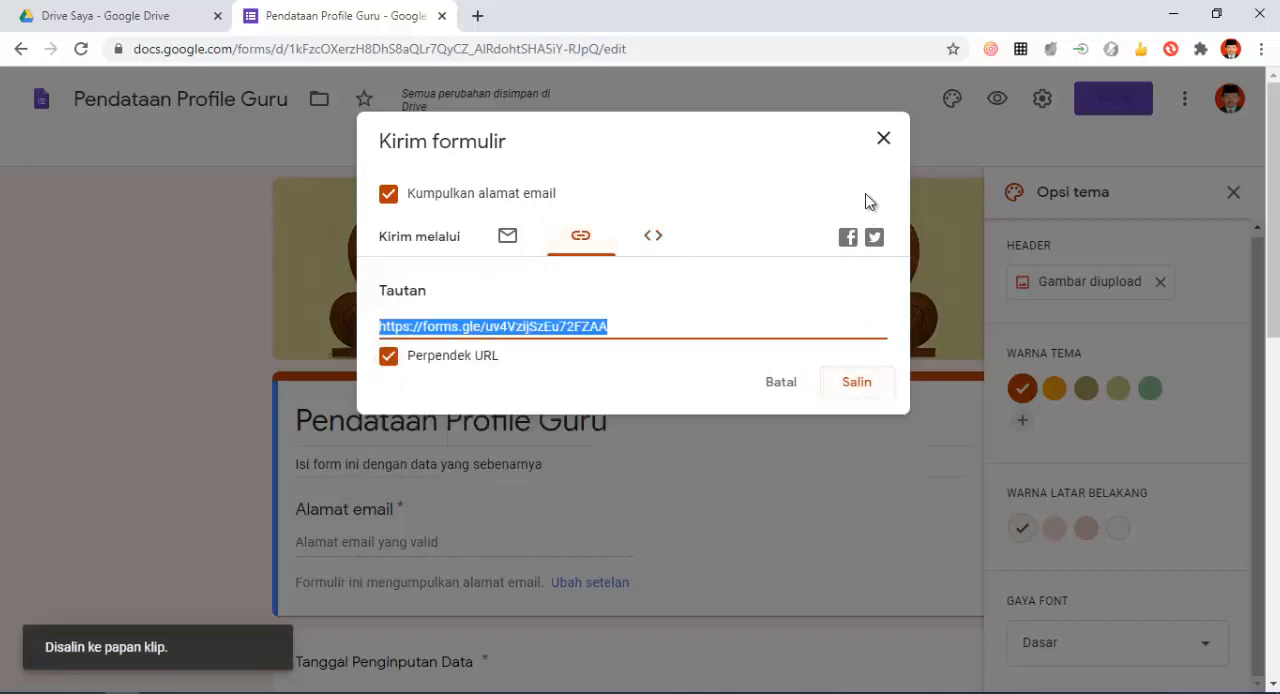
{"action": "left_click", "coordinate": [883, 140]}
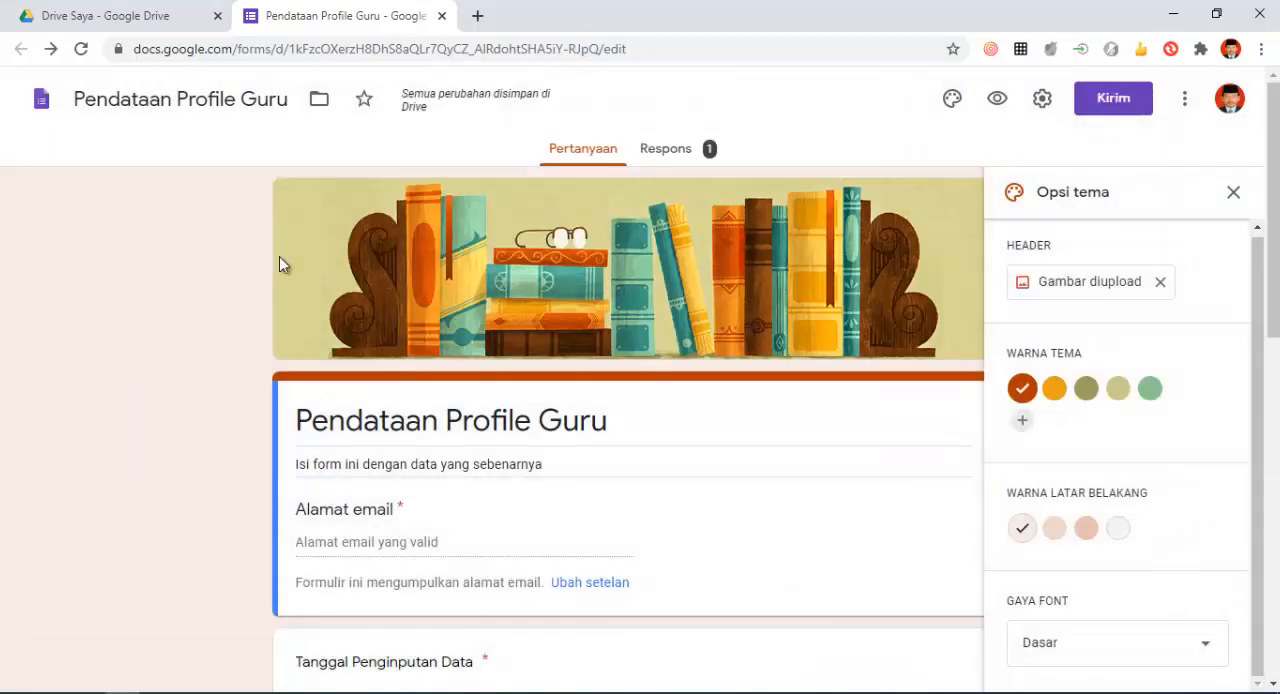
- Open the copied shortened form link in a new browser tab
{"action": "left_click", "coordinate": [477, 16]}
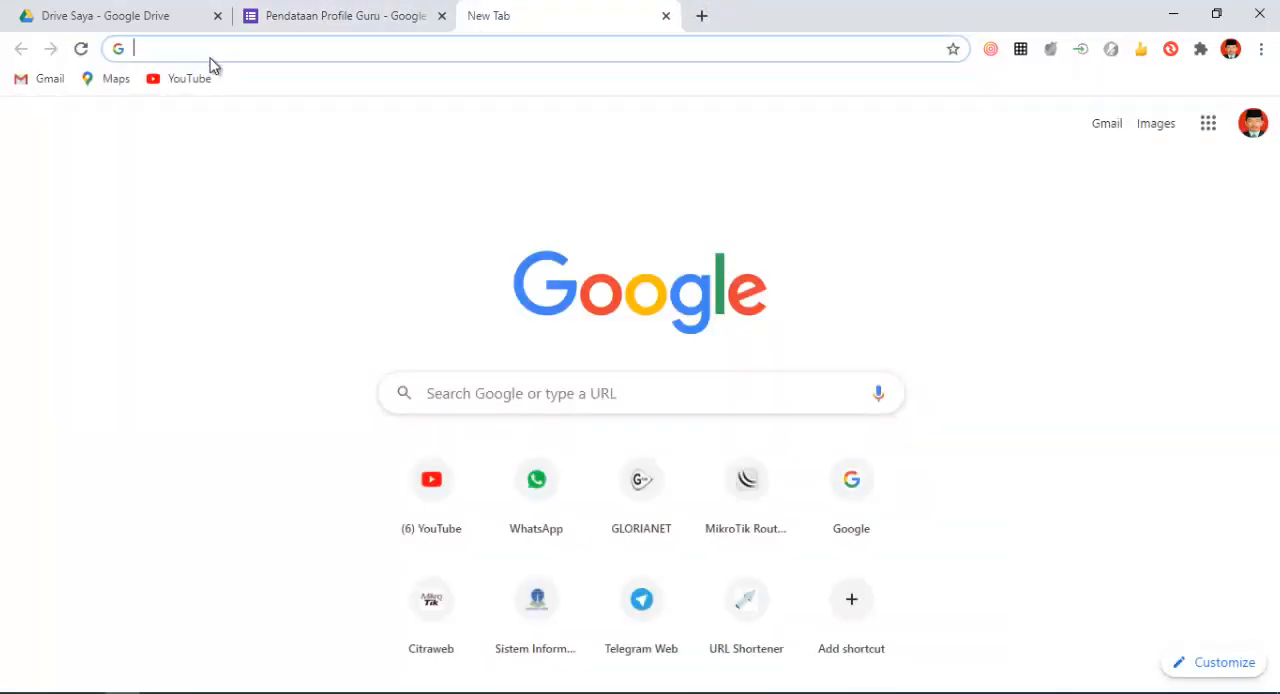
{"action": "right_click", "coordinate": [210, 57]}
{"action": "left_click", "coordinate": [265, 180]}
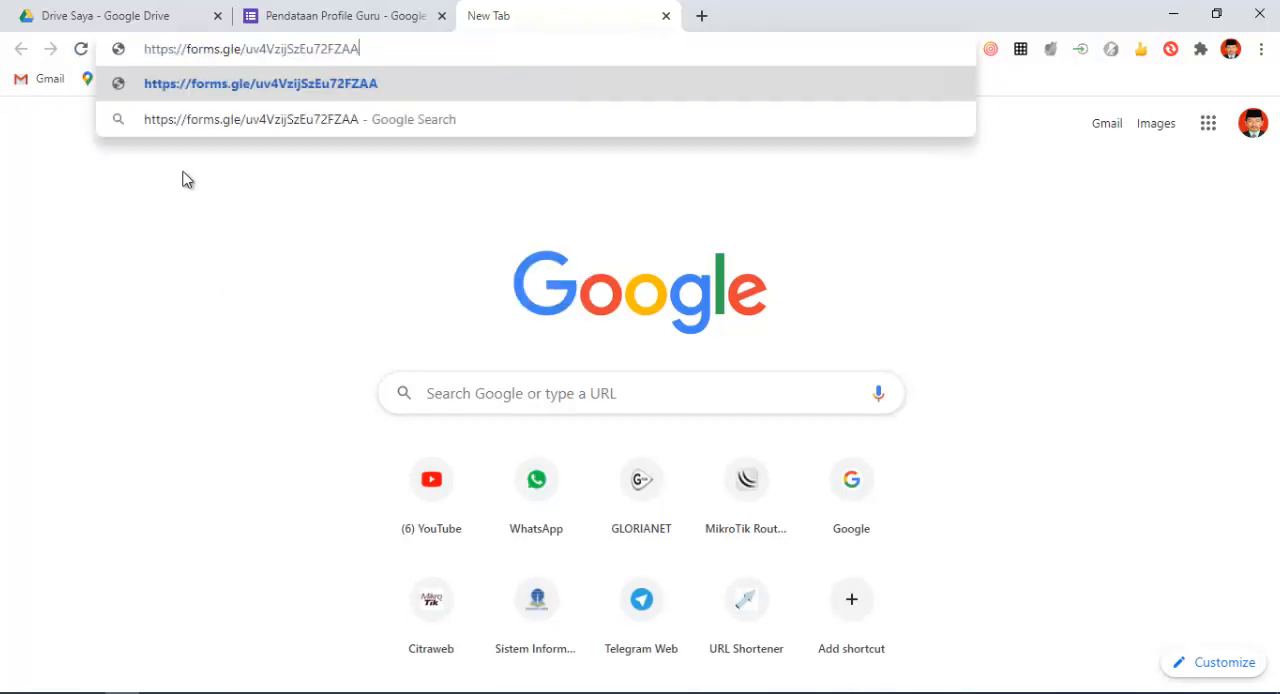
{"action": "left_click", "coordinate": [318, 85]}
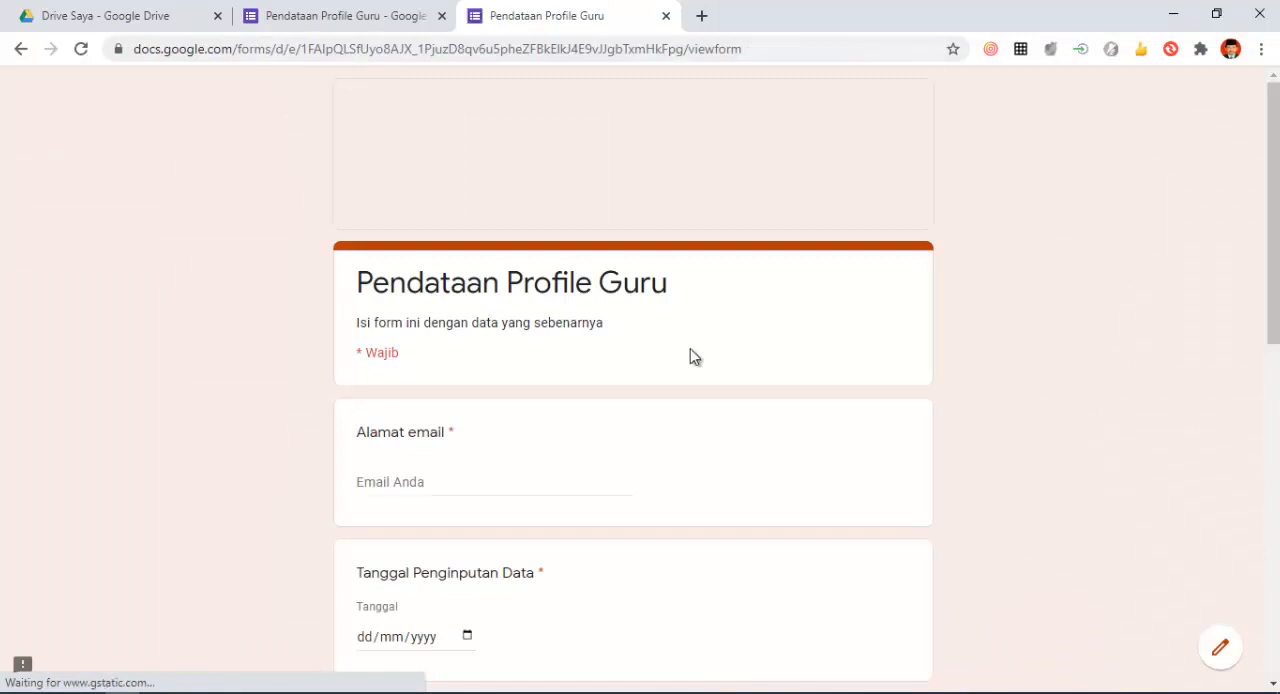
- Examine the respondent view of Pendataan Profile Guru, from its header image to the Ijasah yang dimiliki question, and return to the form editor
{"action": "scroll", "coordinate": [690, 345], "scroll_direction": "down", "scroll_amount": 2}
{"action": "scroll", "coordinate": [690, 343], "scroll_direction": "up", "scroll_amount": 2}
{"action": "scroll", "coordinate": [689, 343], "scroll_direction": "down", "scroll_amount": 3}
{"action": "scroll", "coordinate": [690, 347], "scroll_direction": "down", "scroll_amount": 6}
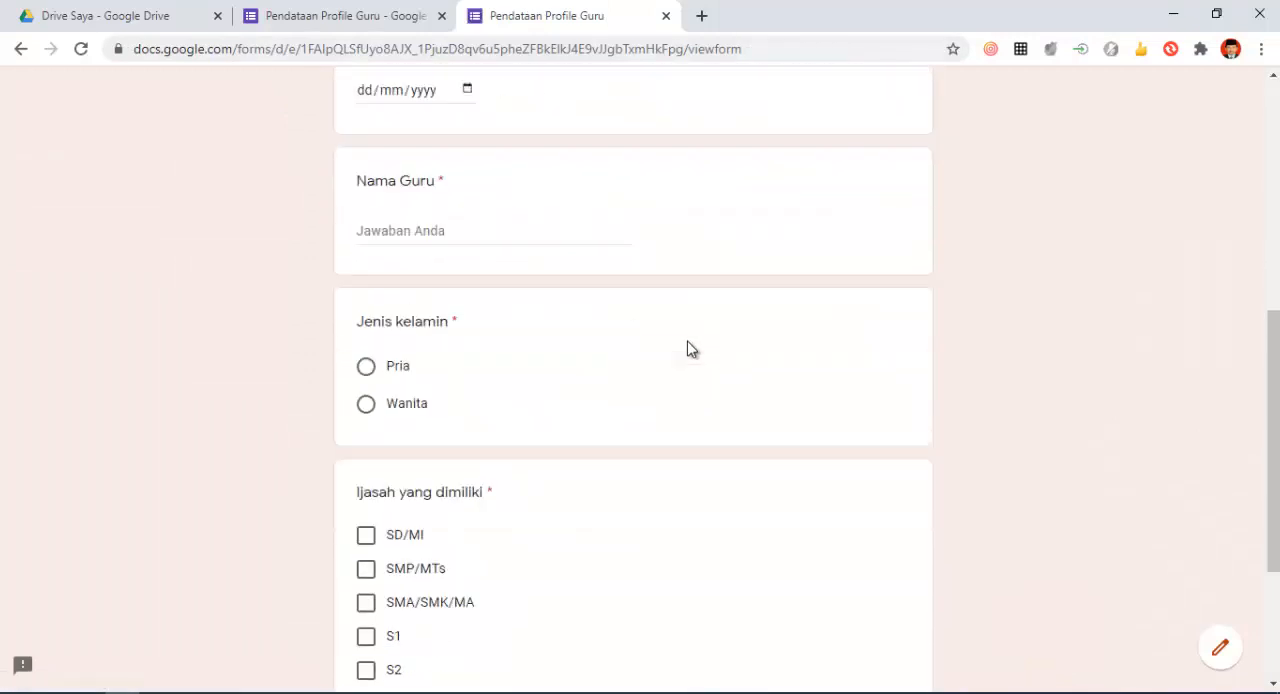
{"action": "scroll", "coordinate": [686, 343], "scroll_direction": "up", "scroll_amount": 8}
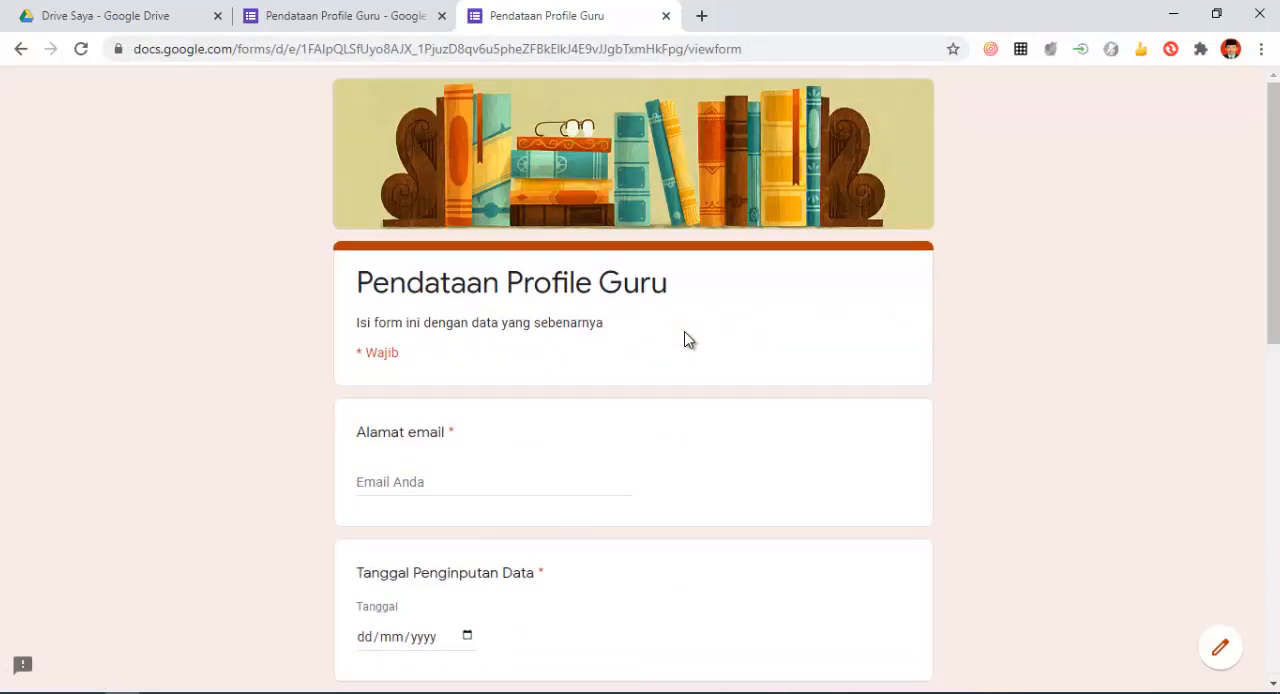
{"action": "scroll", "coordinate": [688, 340], "scroll_direction": "down", "scroll_amount": 6}
{"action": "scroll", "coordinate": [680, 335], "scroll_direction": "up", "scroll_amount": 6}
{"action": "left_click", "coordinate": [380, 18]}
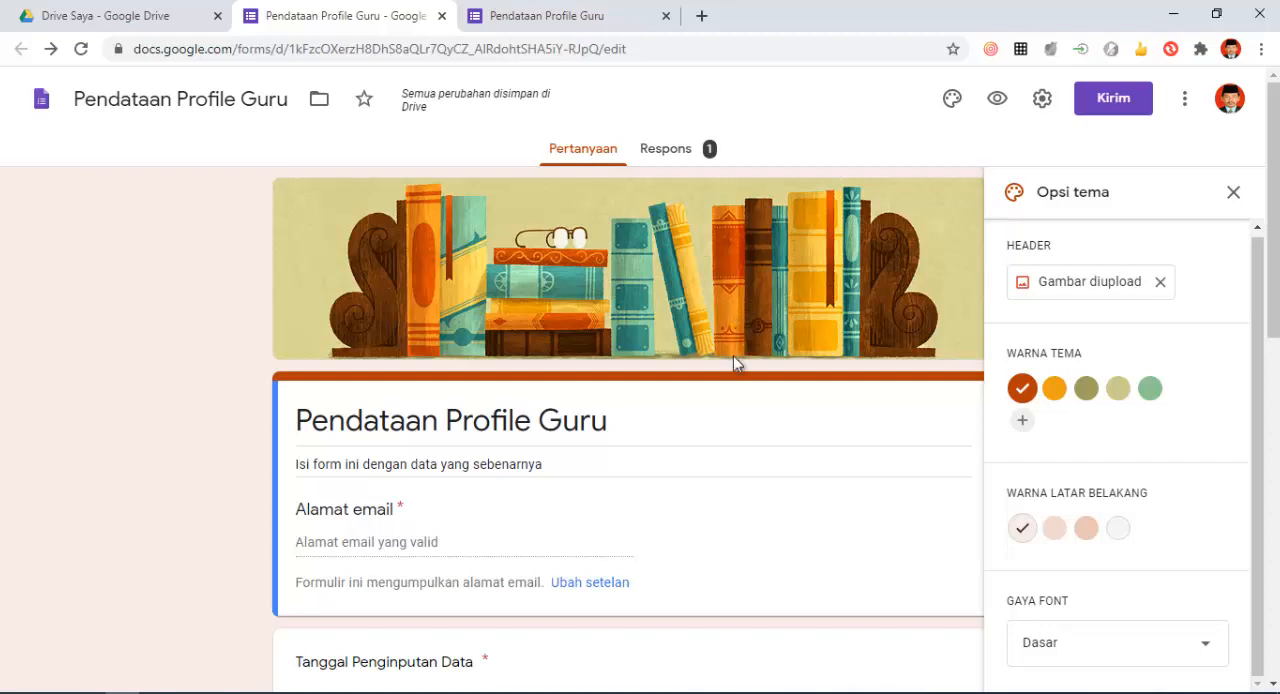
{"action": "scroll", "coordinate": [734, 352], "scroll_direction": "down", "scroll_amount": 1}
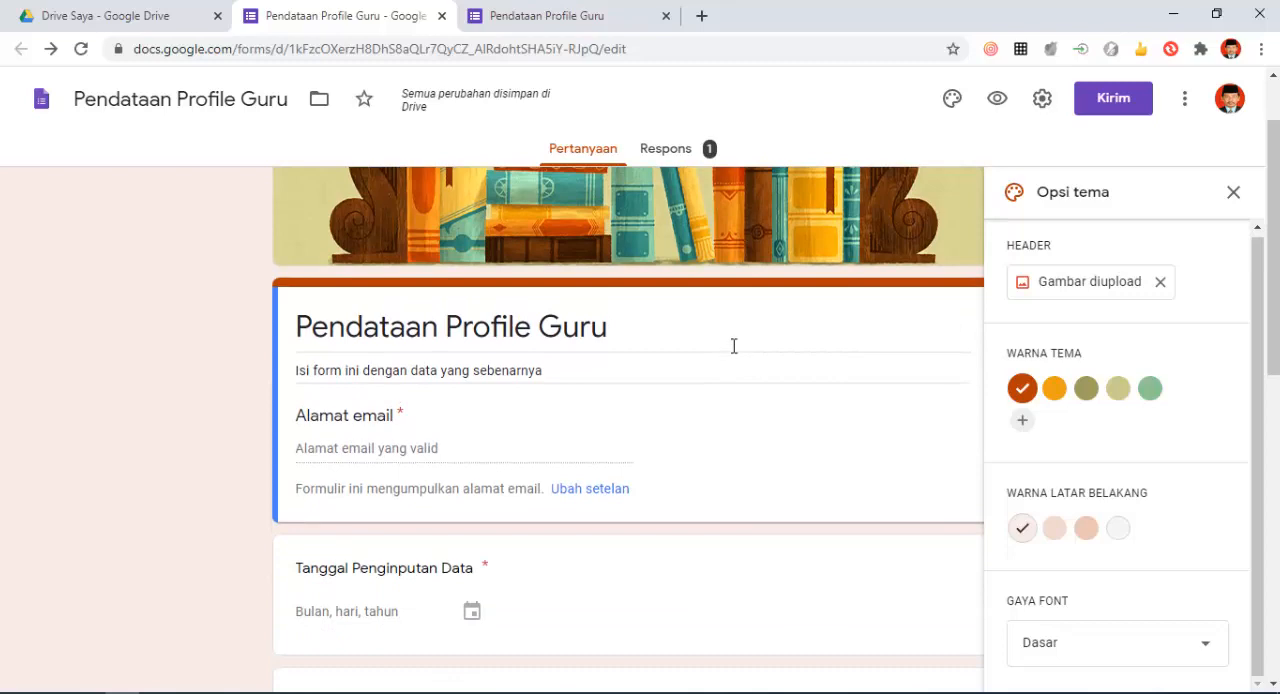
{"action": "scroll", "coordinate": [734, 348], "scroll_direction": "down", "scroll_amount": 2}
{"action": "scroll", "coordinate": [731, 347], "scroll_direction": "up", "scroll_amount": 3}
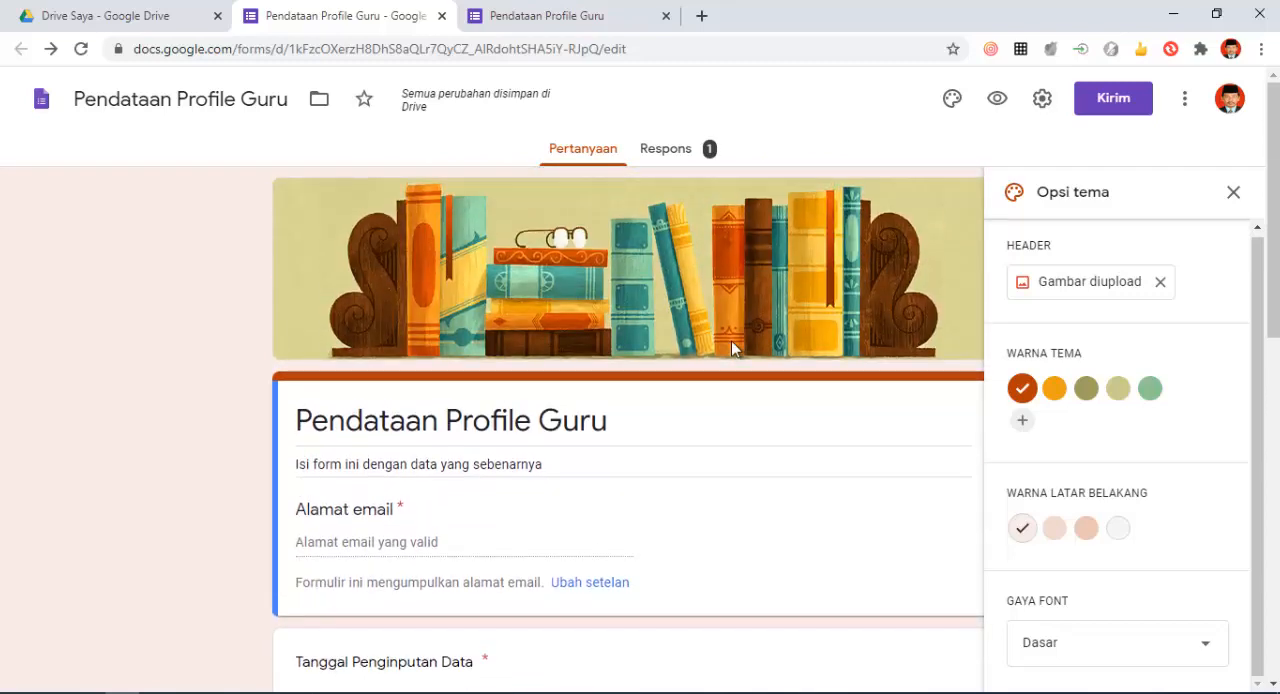
{"action": "scroll", "coordinate": [731, 340], "scroll_direction": "down", "scroll_amount": 1}
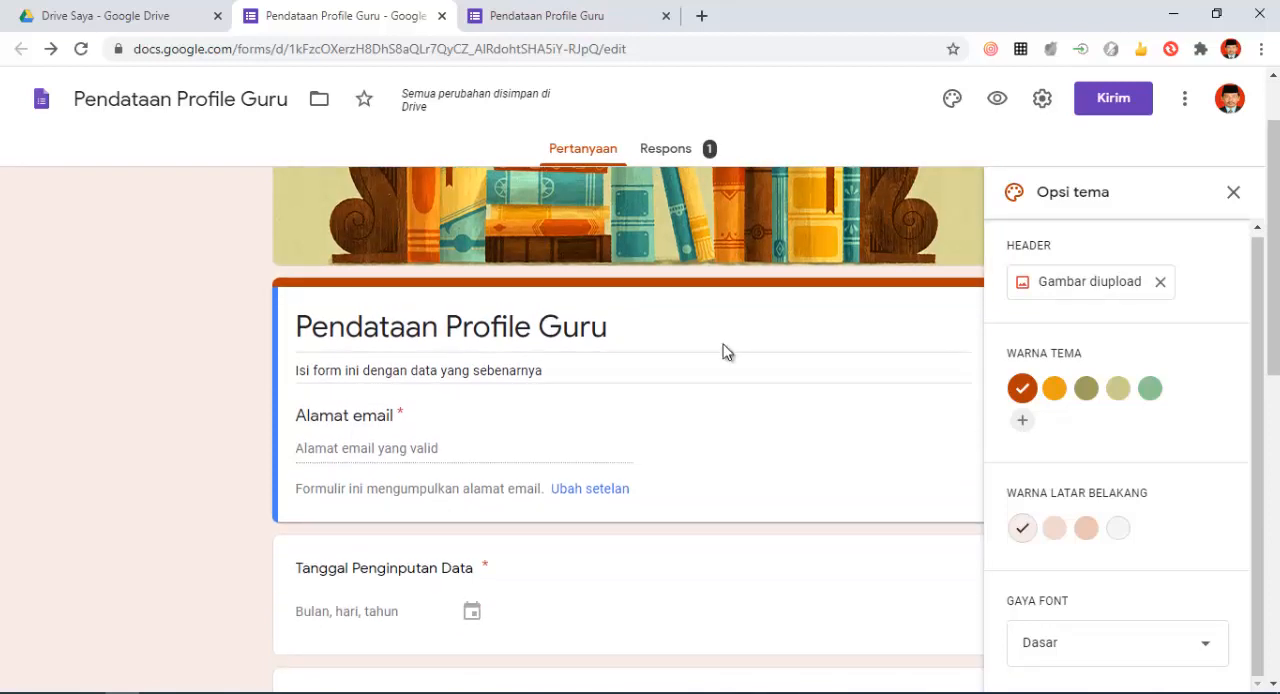
{"action": "scroll", "coordinate": [725, 351], "scroll_direction": "down", "scroll_amount": 2}
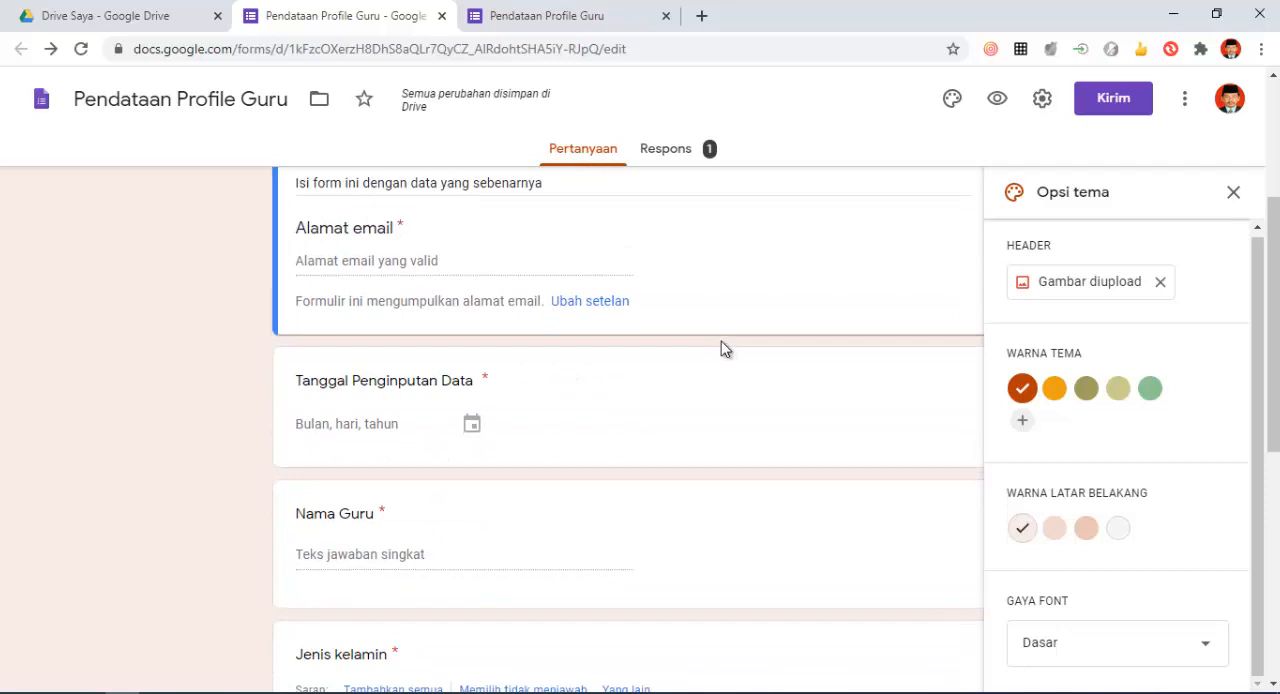
{"action": "scroll", "coordinate": [722, 345], "scroll_direction": "up", "scroll_amount": 3}
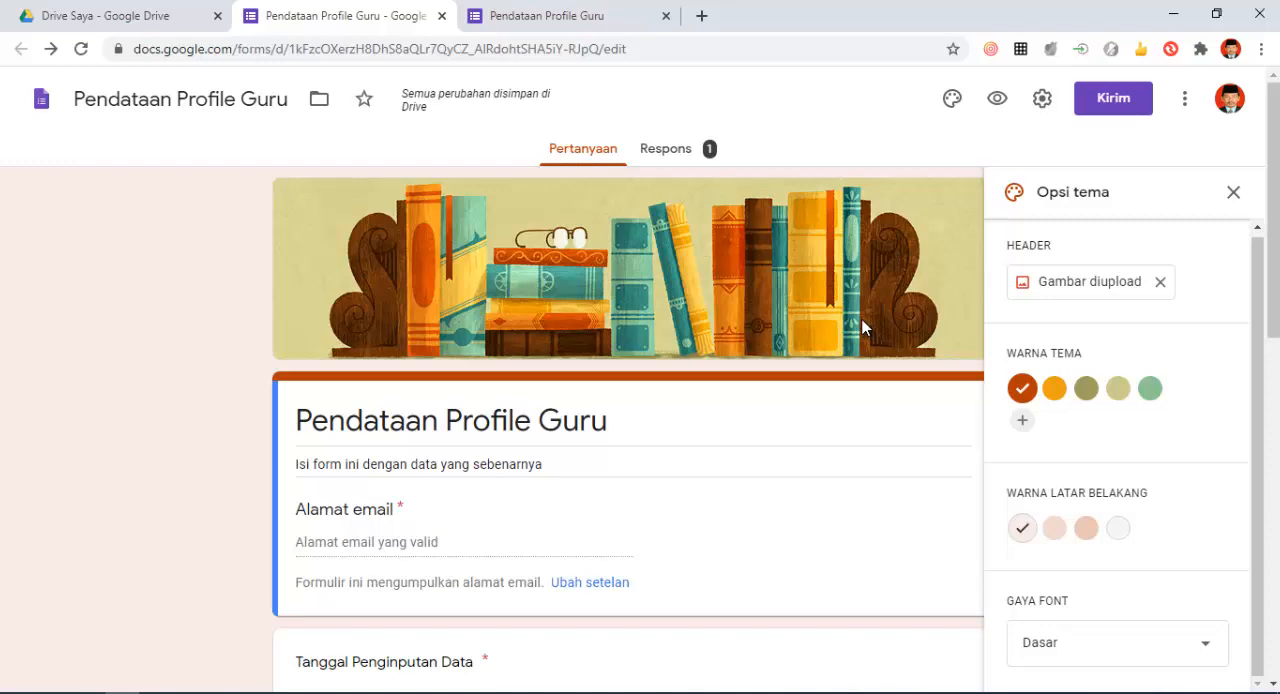
{"action": "scroll", "coordinate": [861, 318], "scroll_direction": "down", "scroll_amount": 3}
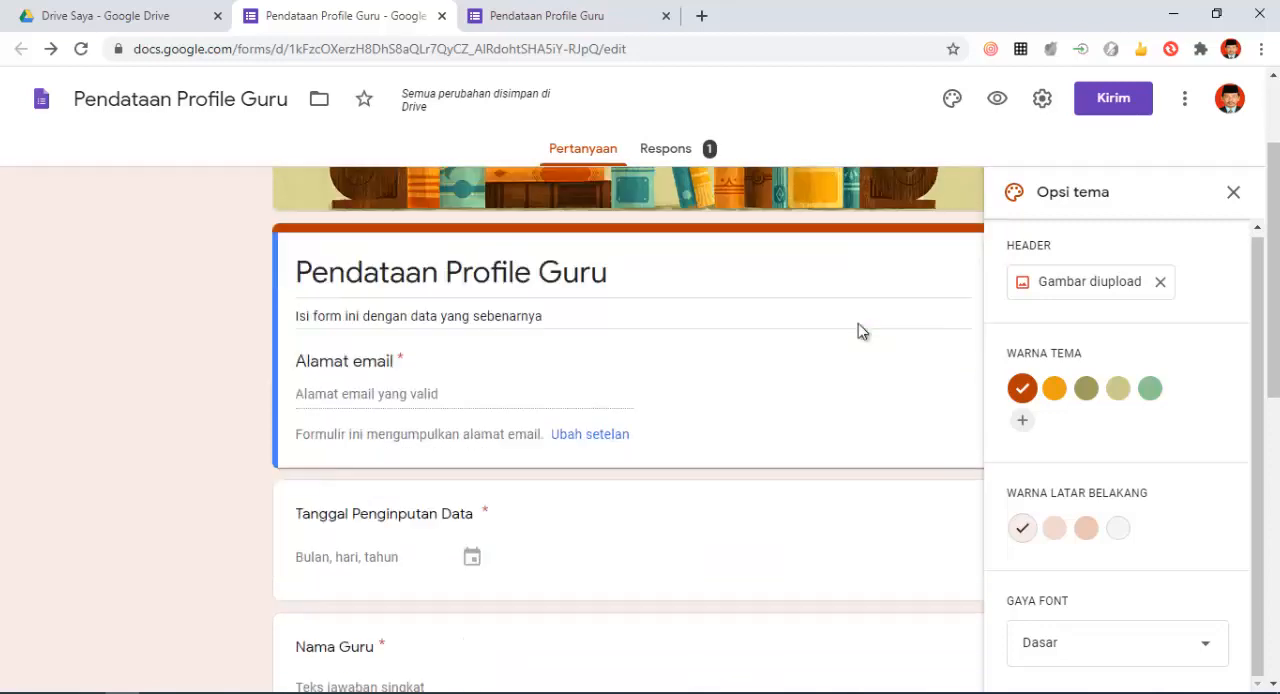
{"action": "scroll", "coordinate": [857, 324], "scroll_direction": "up", "scroll_amount": 3}
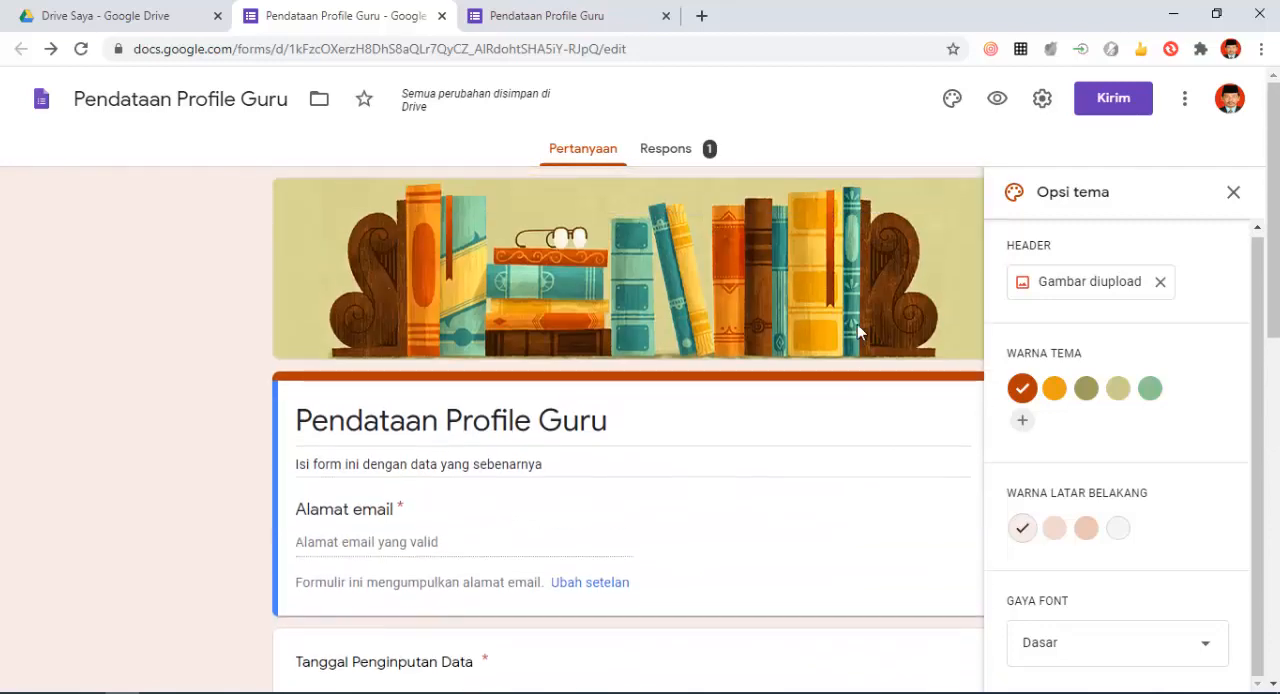